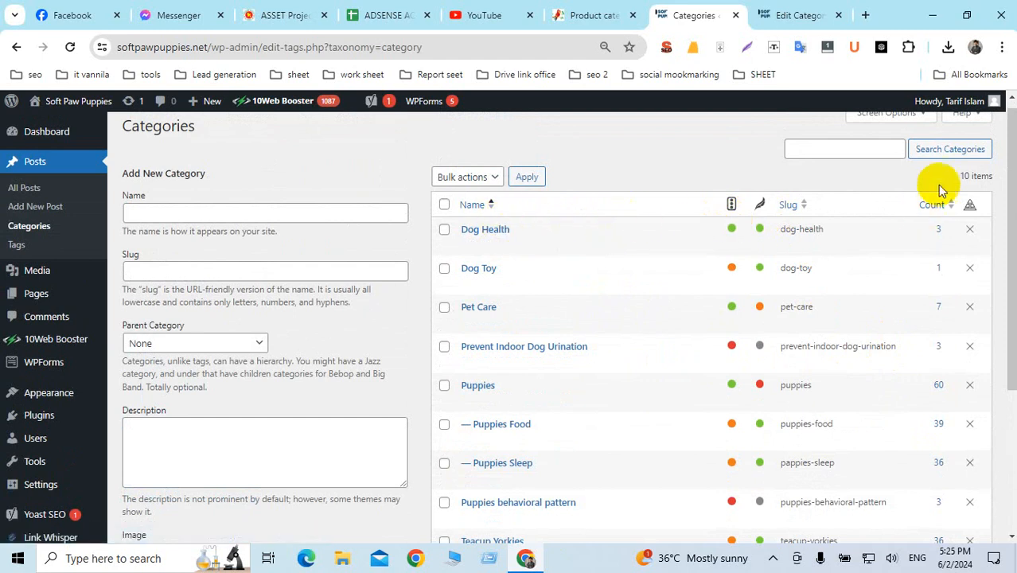
Open the "Prevent Indoor Dog Urination" category for editing in a new tab and switch to it
drag(986, 178, 965, 177)
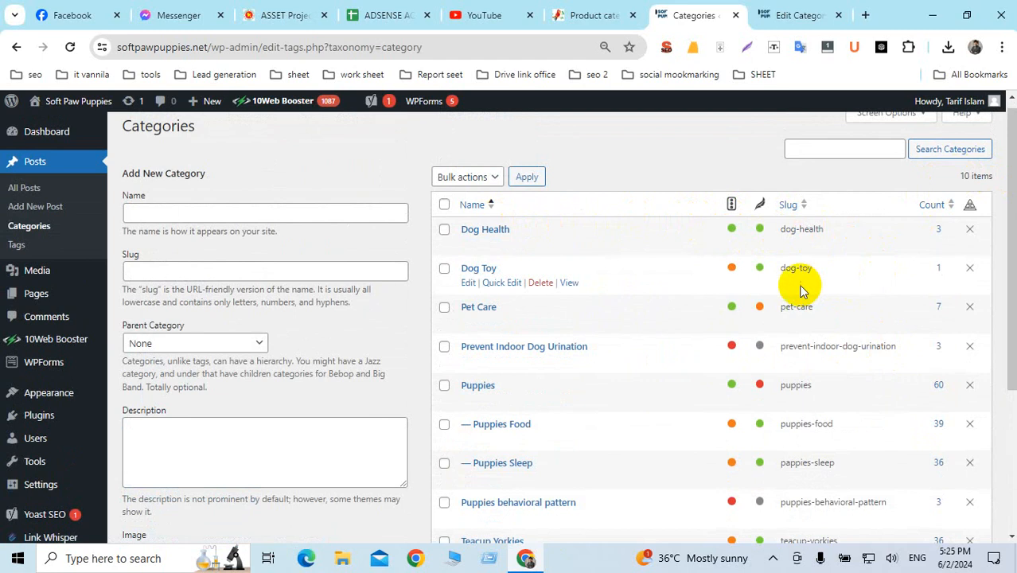
scroll(779, 287, down, 3)
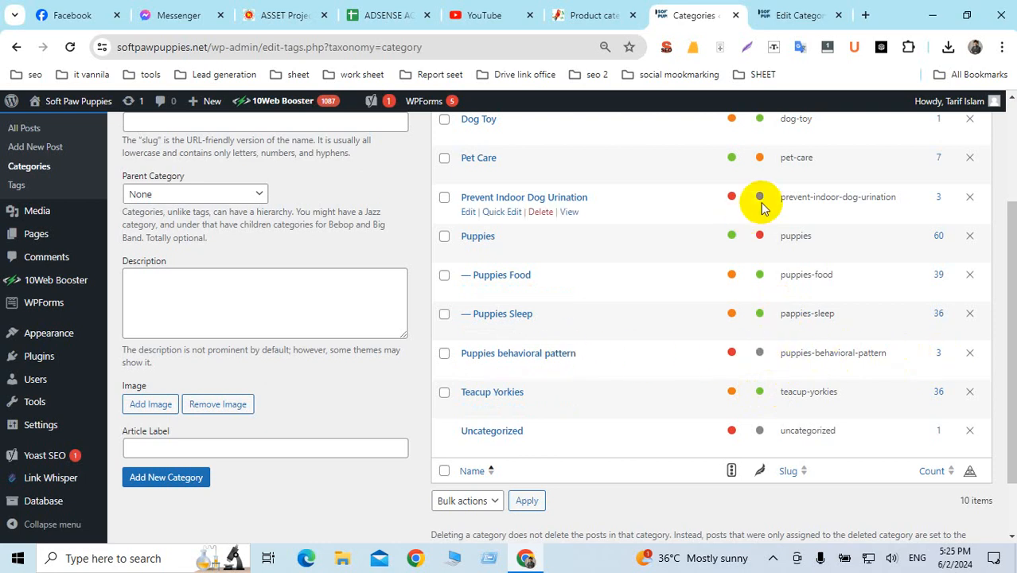
scroll(760, 206, up, 2)
scroll(756, 200, down, 1)
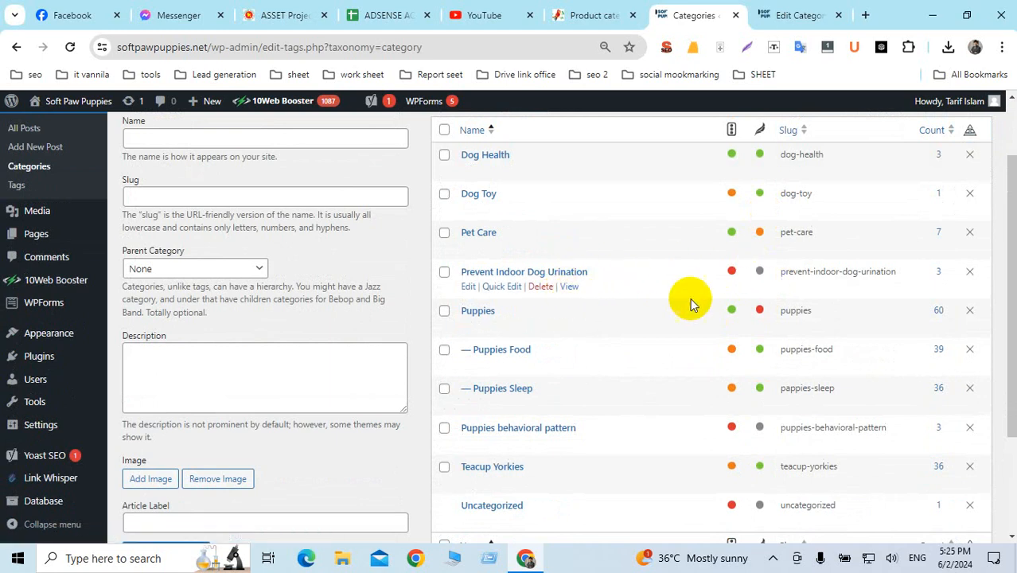
middle_click(468, 288)
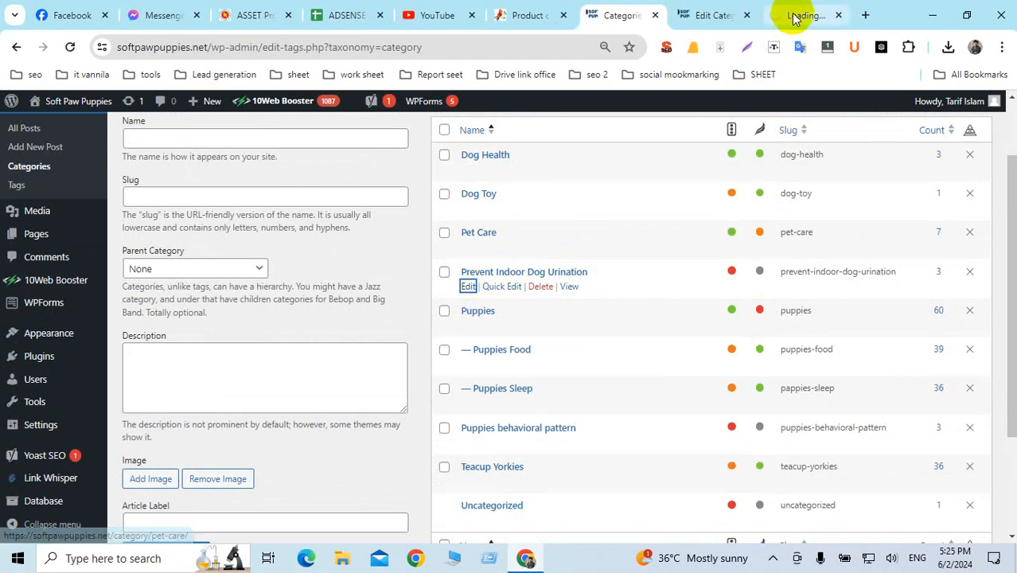
click(780, 14)
click(747, 15)
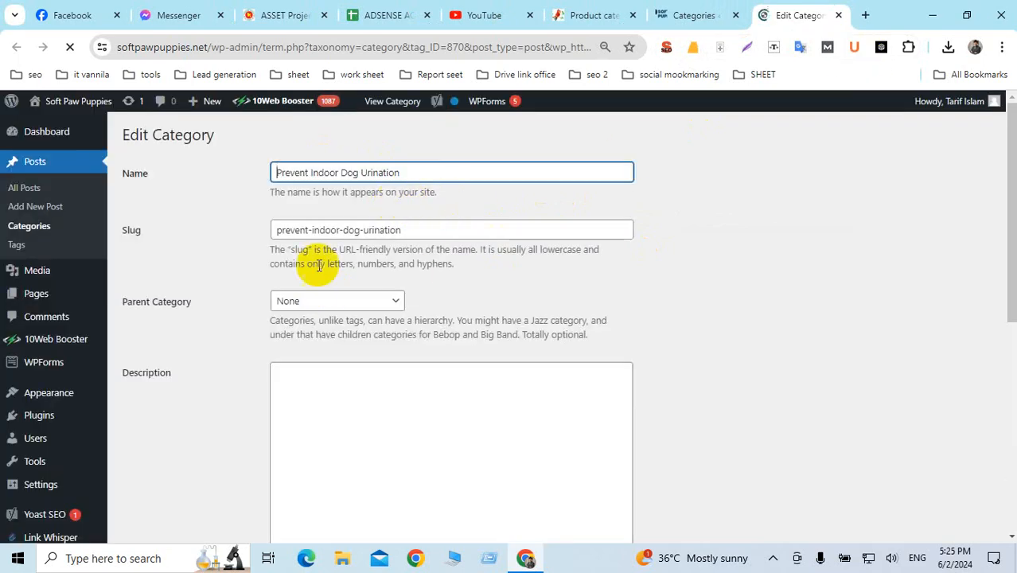
Copy the category name "Prevent Indoor Dog Urination" and search Google for it in a new tab
drag(404, 172, 215, 172)
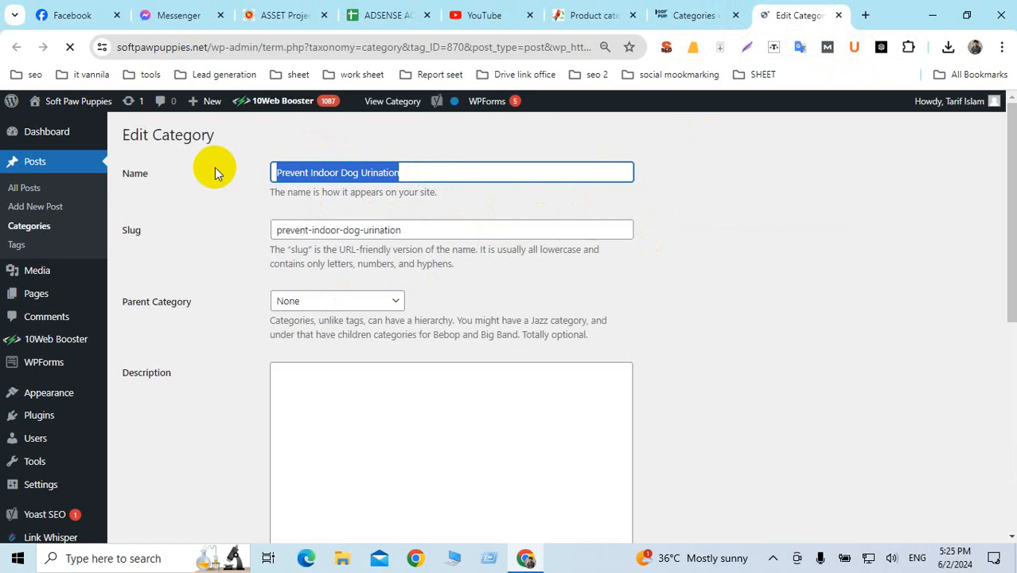
right_click(326, 176)
click(373, 242)
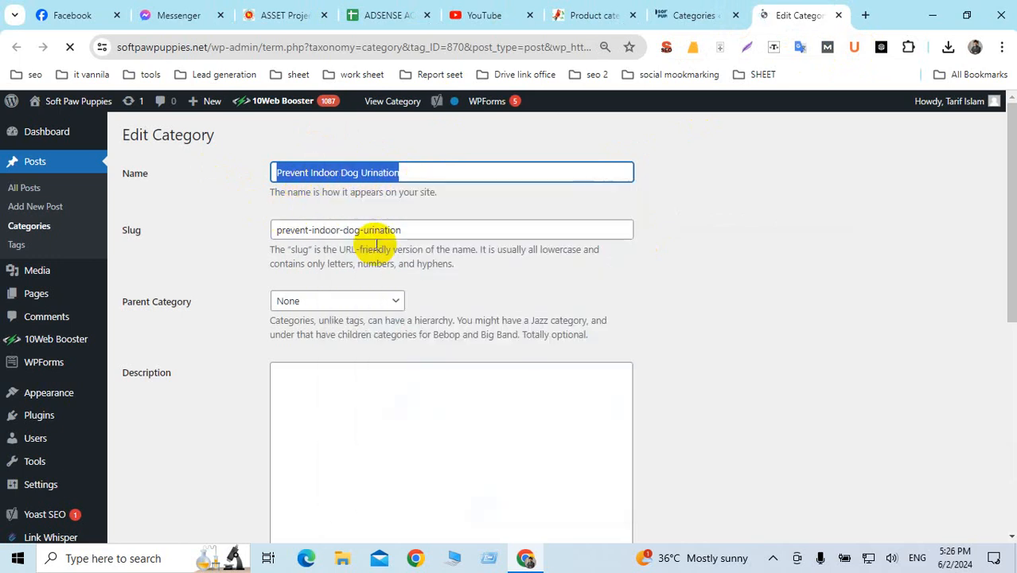
click(865, 15)
key(ctrl+v)
key(Return)
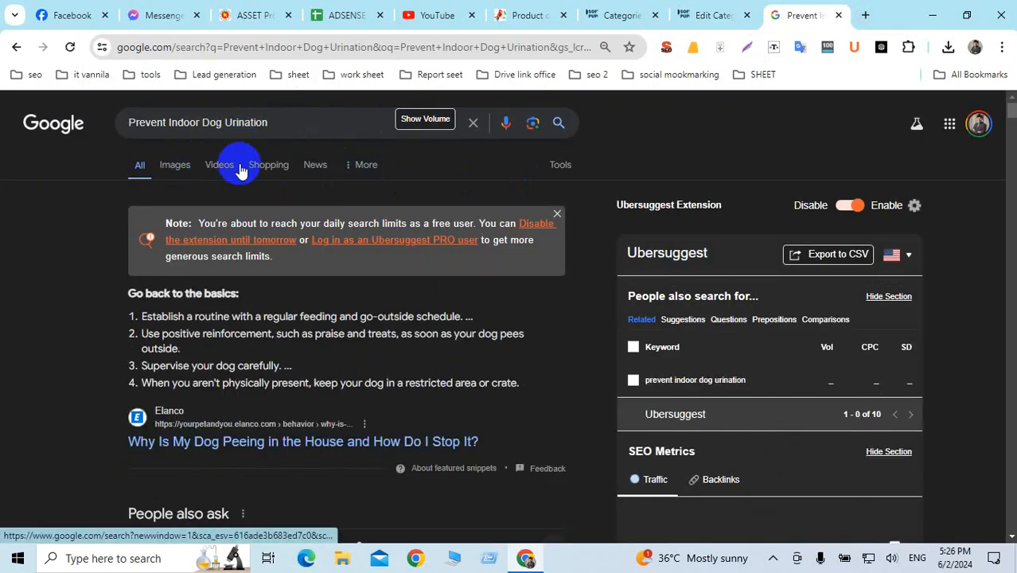
scroll(256, 171, down, 1)
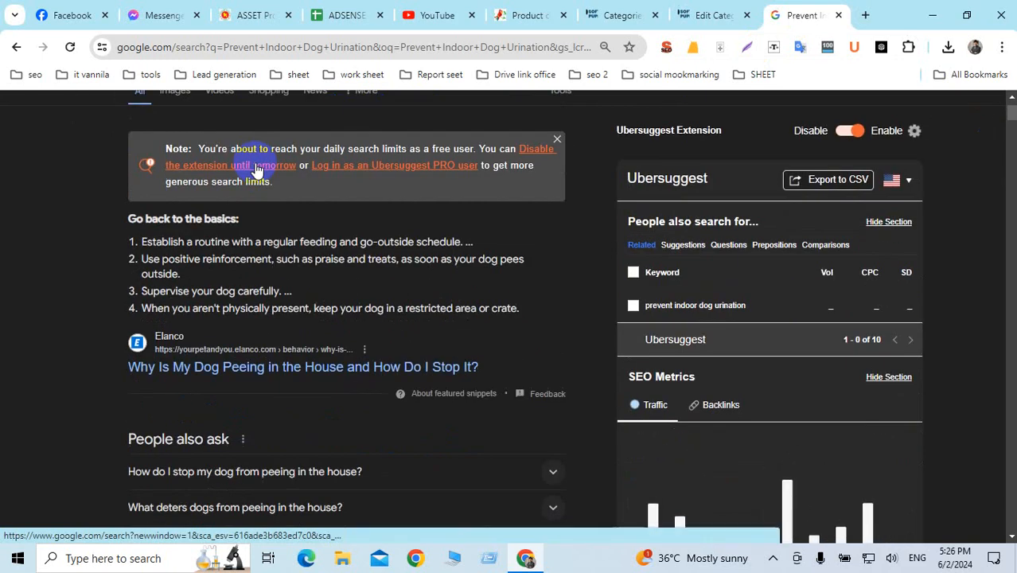
scroll(256, 170, up, 1)
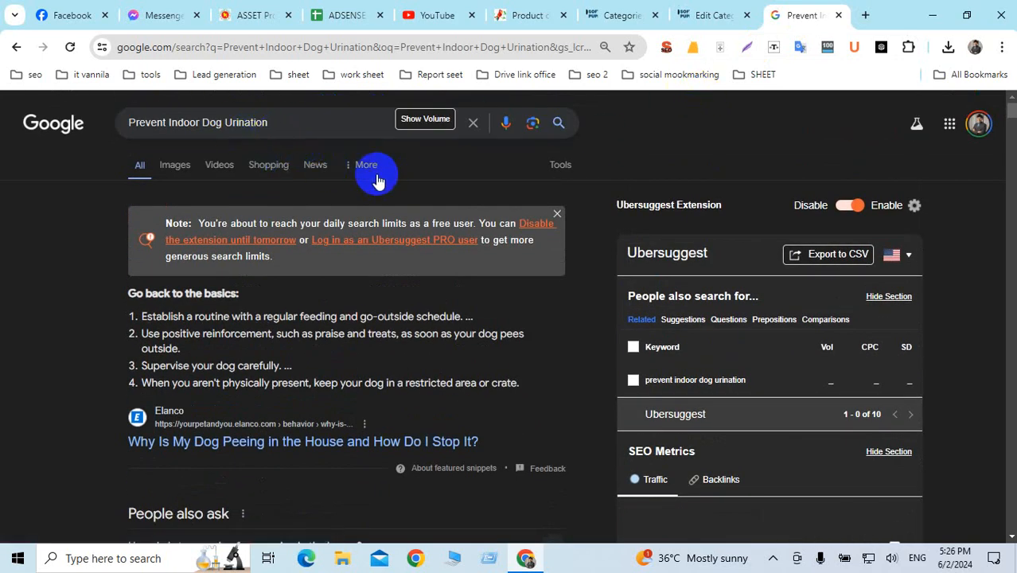
scroll(376, 177, down, 2)
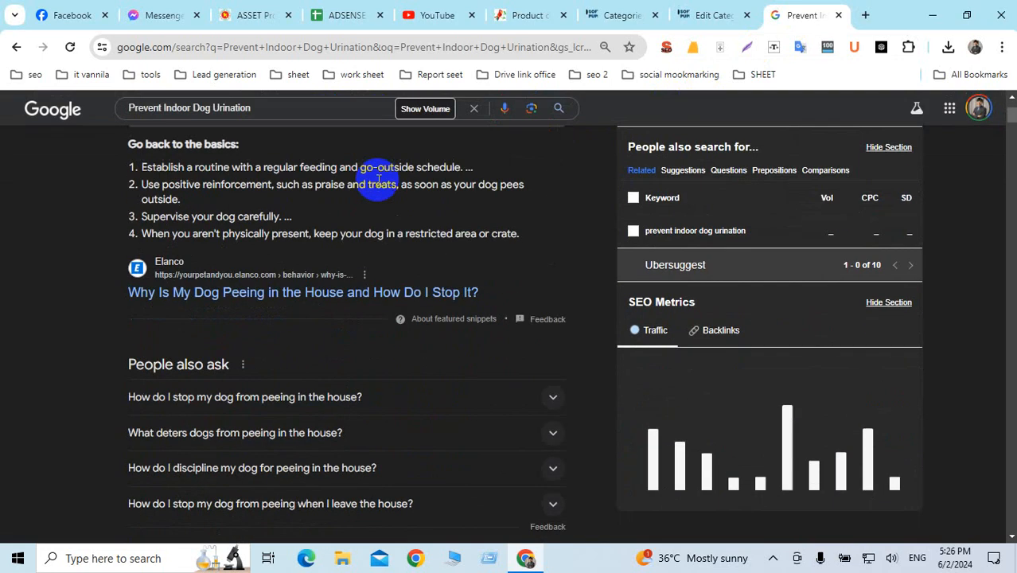
Return to the category's edit page and paste "Prevent Indoor Dog Urination" into its description
click(713, 16)
scroll(478, 319, down, 1)
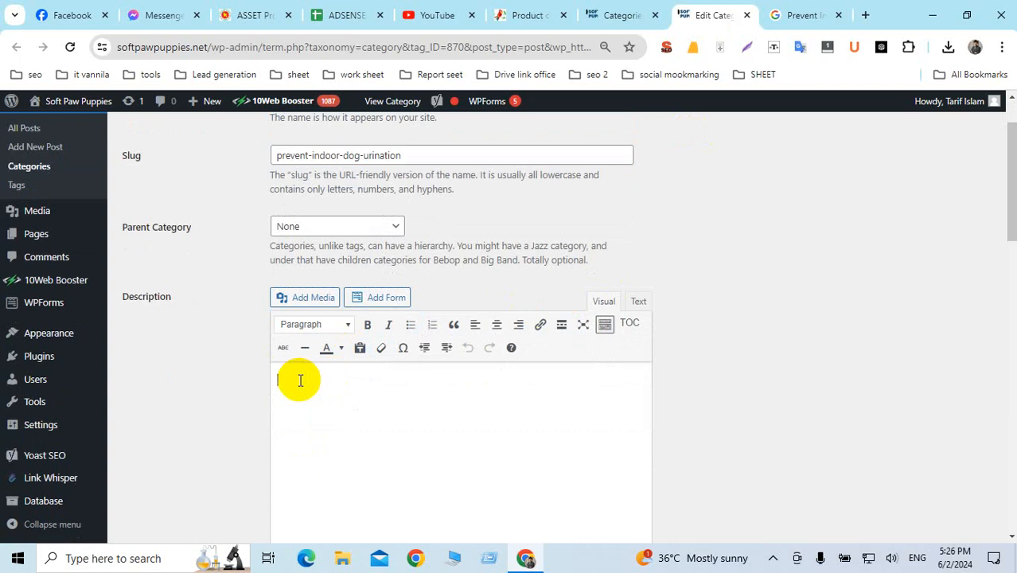
key(ctrl+v)
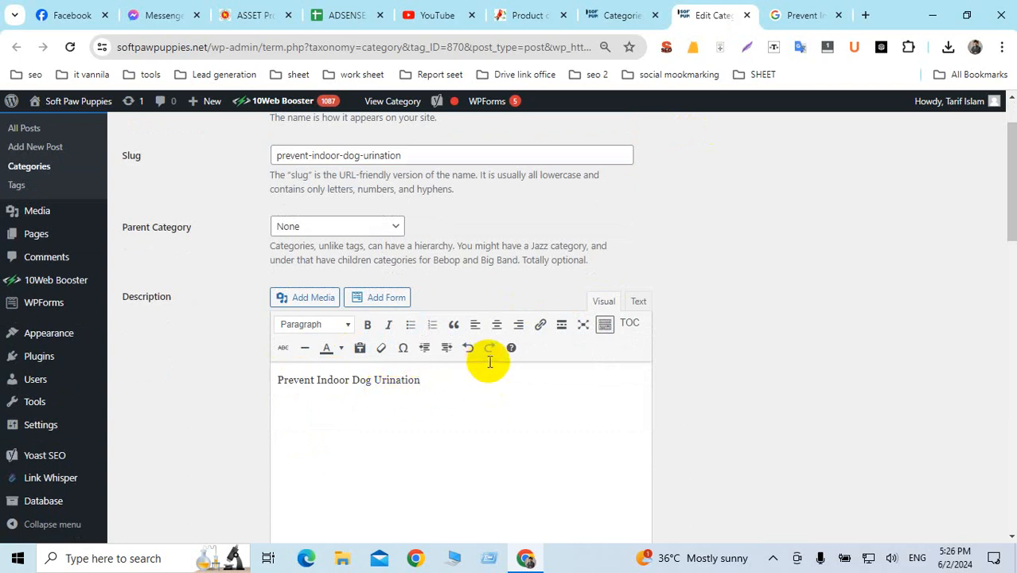
scroll(490, 360, up, 1)
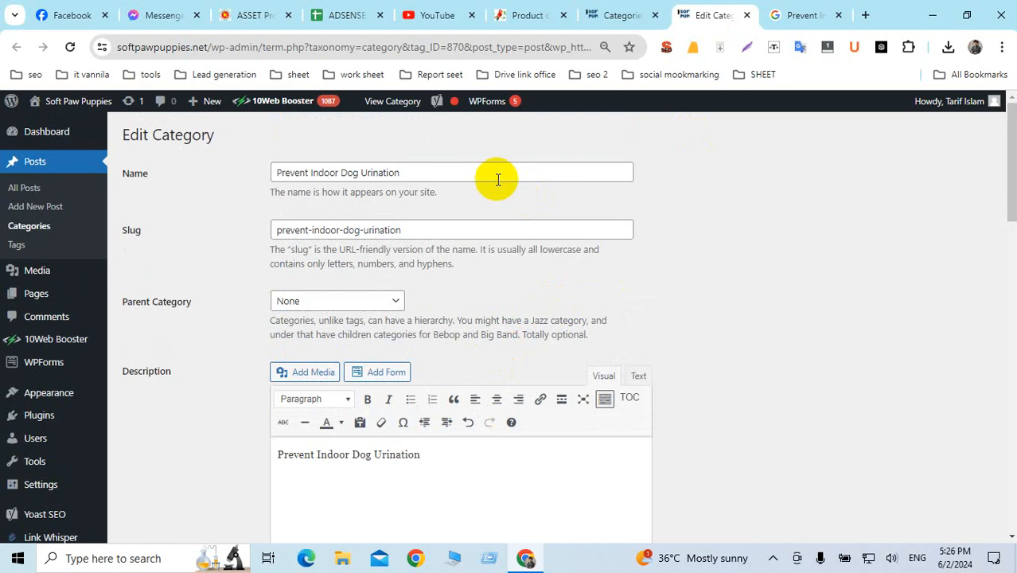
Copy the full text of the category's Name field
click(341, 173)
key(ctrl+a)
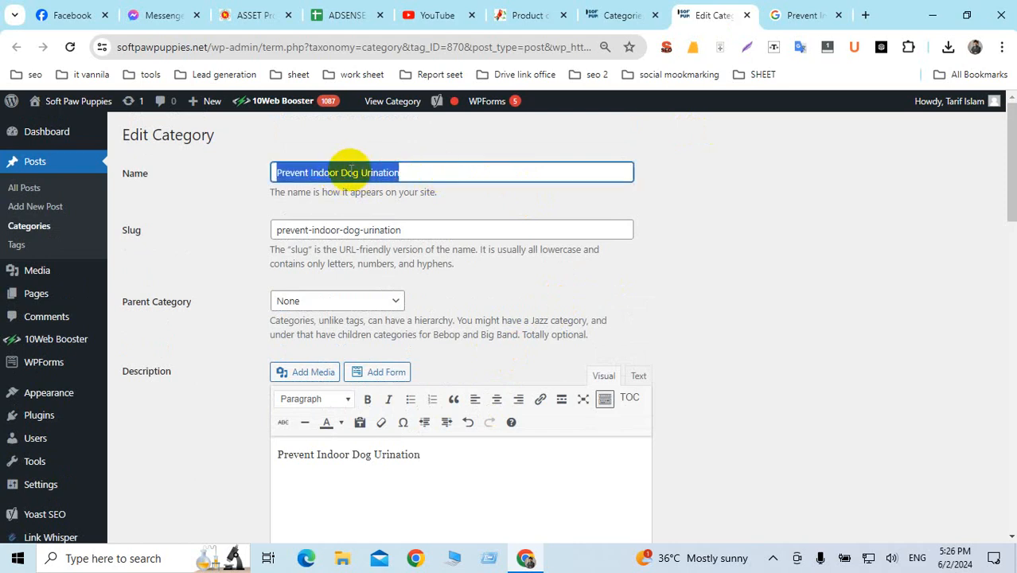
right_click(358, 175)
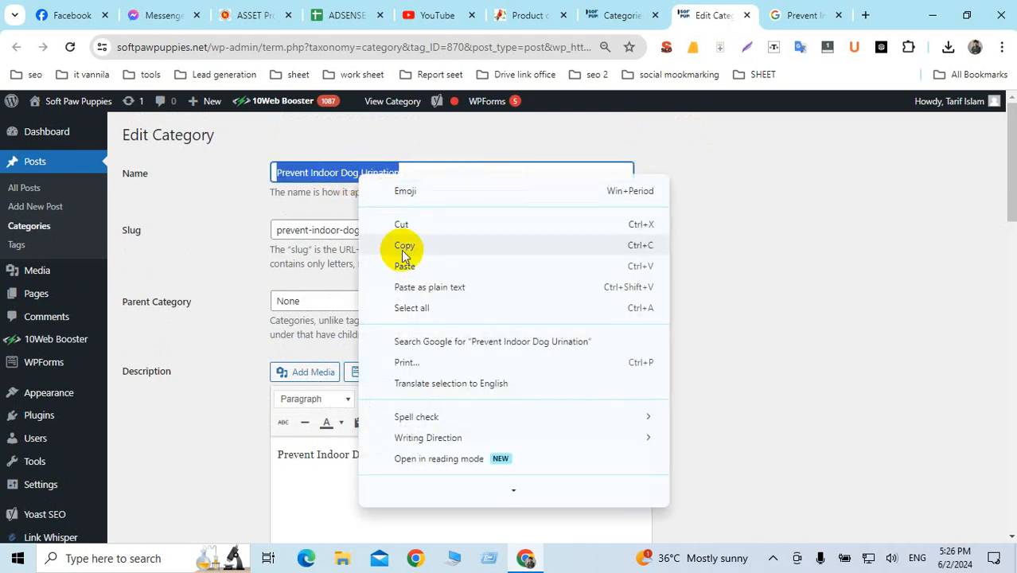
click(412, 249)
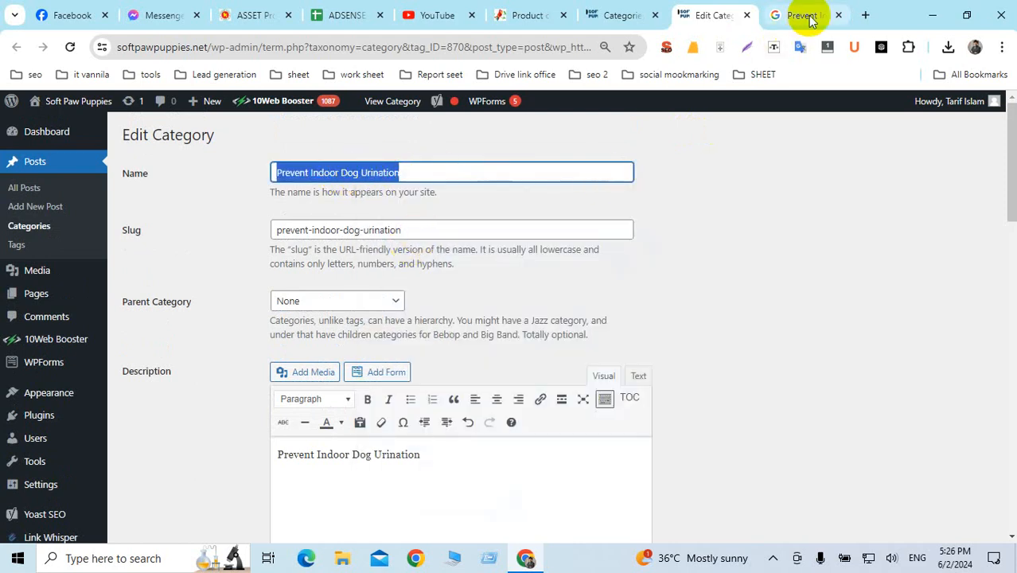
From the Google results, open the Elanco article "Why Is My Dog Peeing in the House and How Do I Stop It?" in a new tab and view it
click(804, 16)
drag(271, 109, 90, 120)
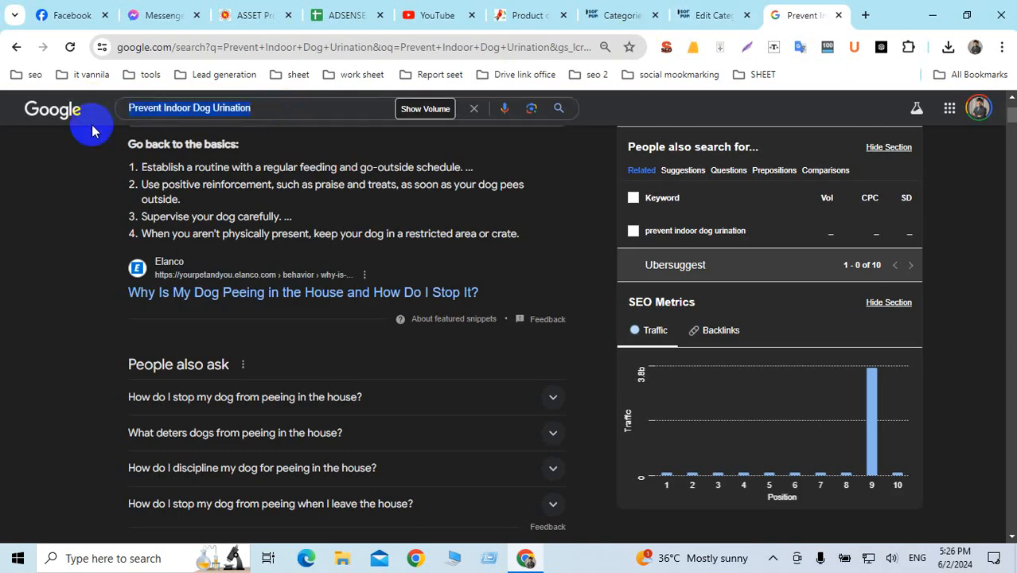
scroll(175, 206, down, 2)
scroll(203, 262, down, 4)
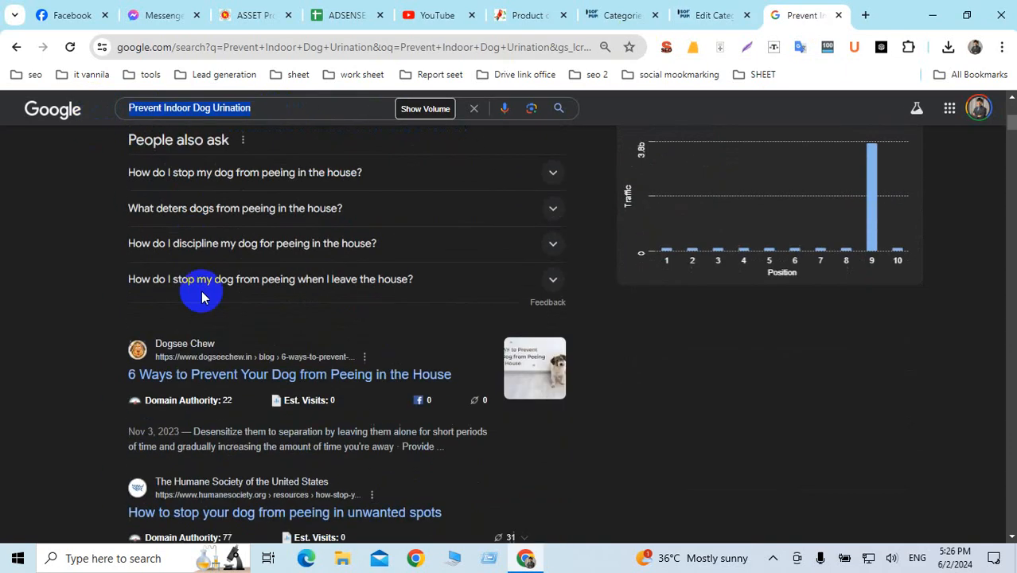
scroll(208, 302, up, 4)
middle_click(204, 231)
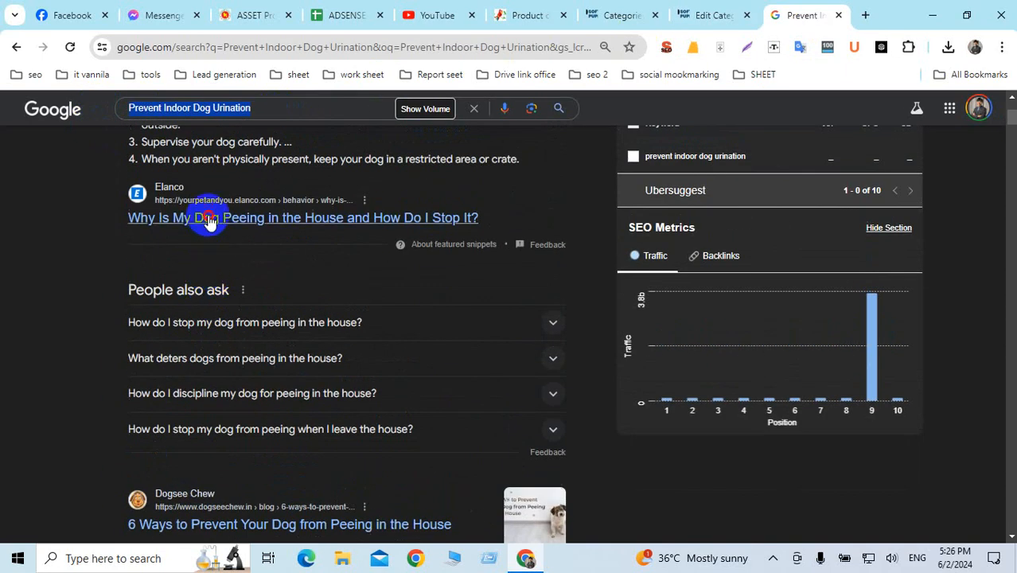
click(802, 17)
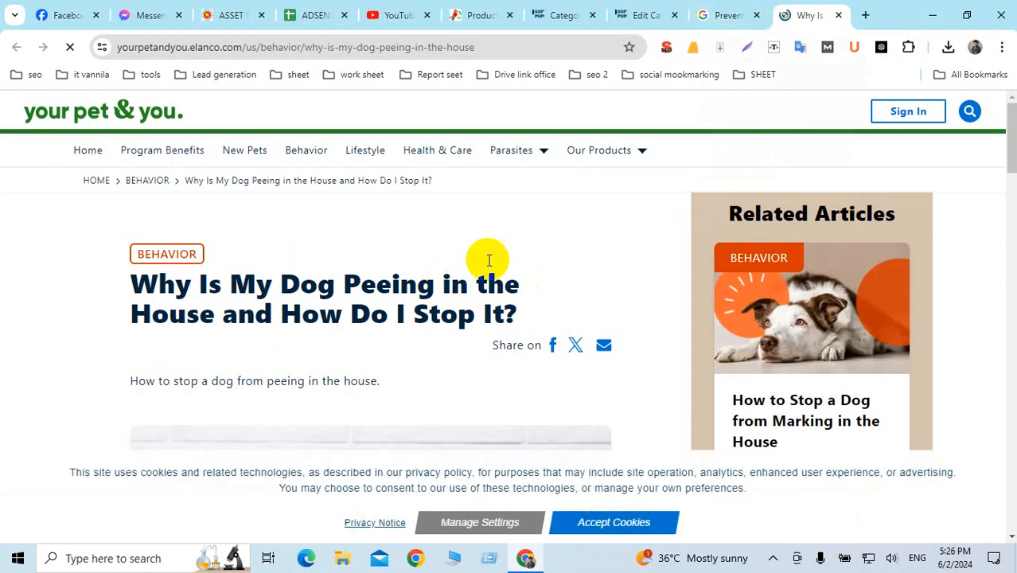
click(722, 15)
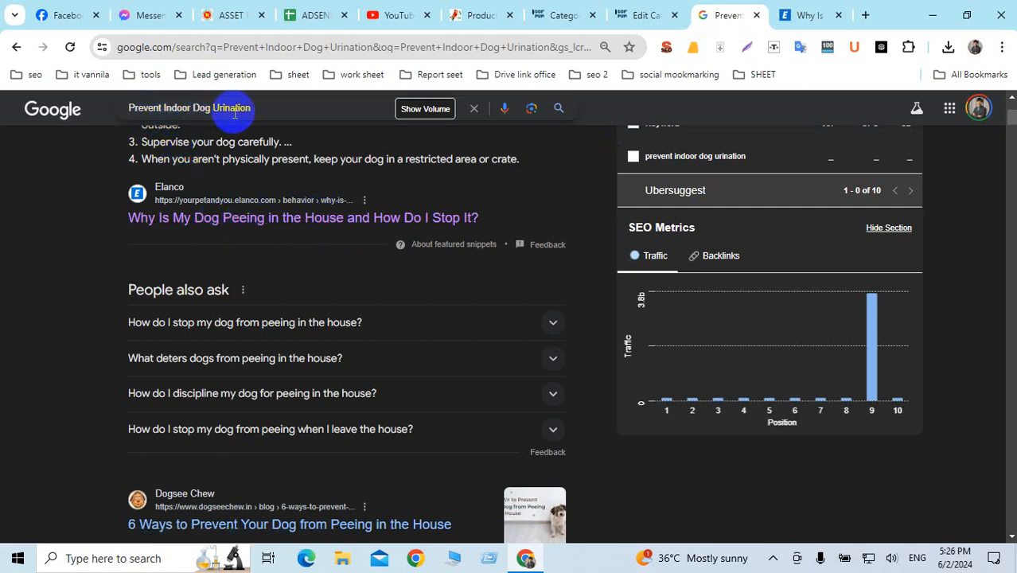
Enlarge the Google results page and examine the titles and snippets of the competing articles on dogs peeing in the house
key(ctrl+plus)
key(ctrl+plus)
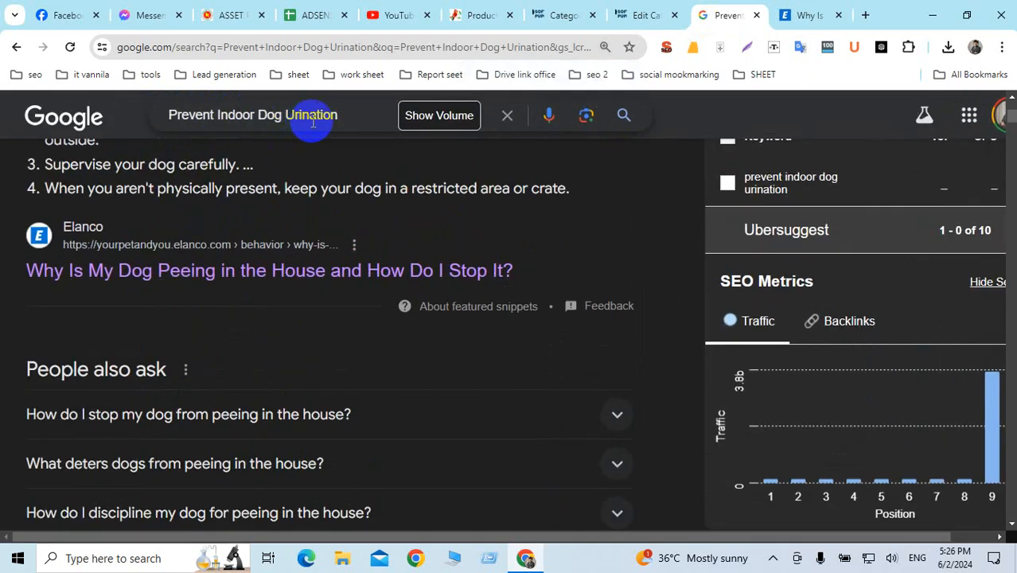
scroll(317, 271, down, 1)
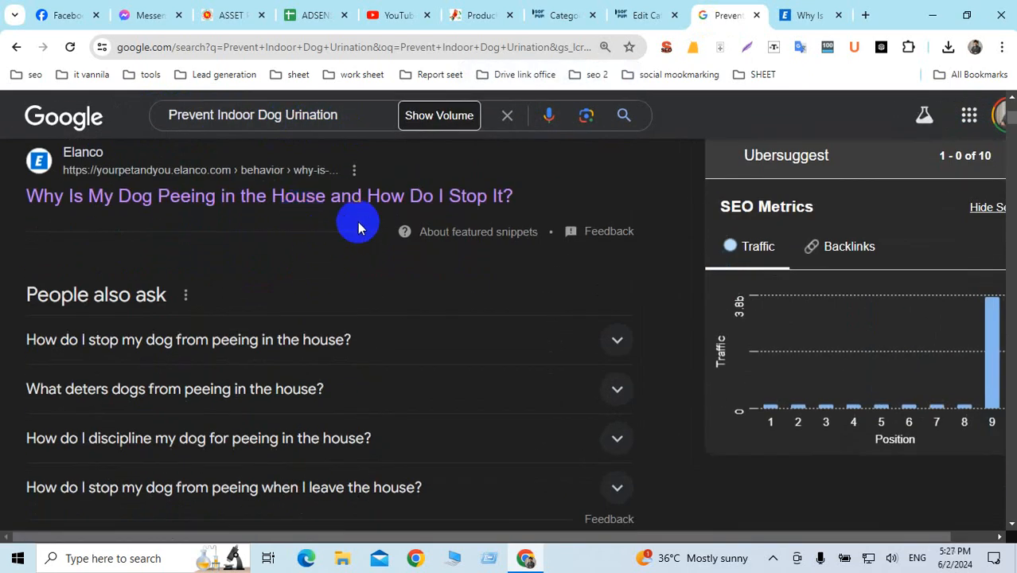
scroll(357, 228, down, 4)
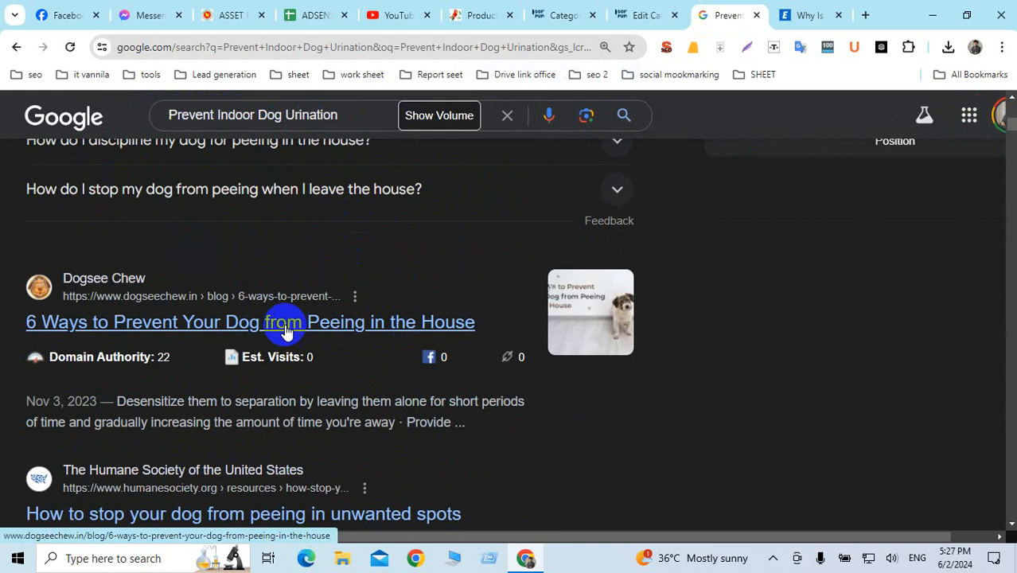
scroll(287, 330, down, 3)
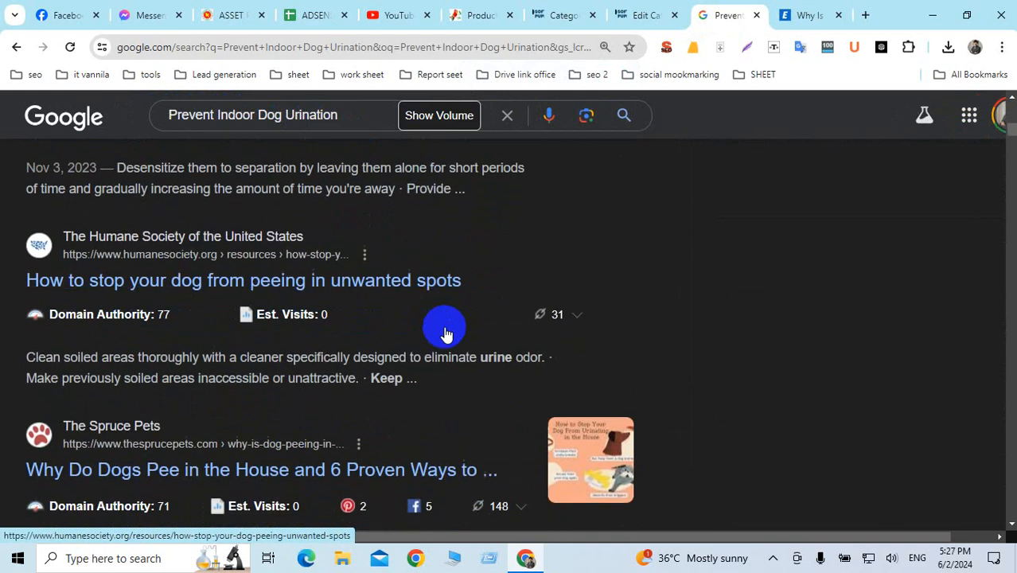
scroll(445, 332, down, 2)
scroll(340, 326, down, 2)
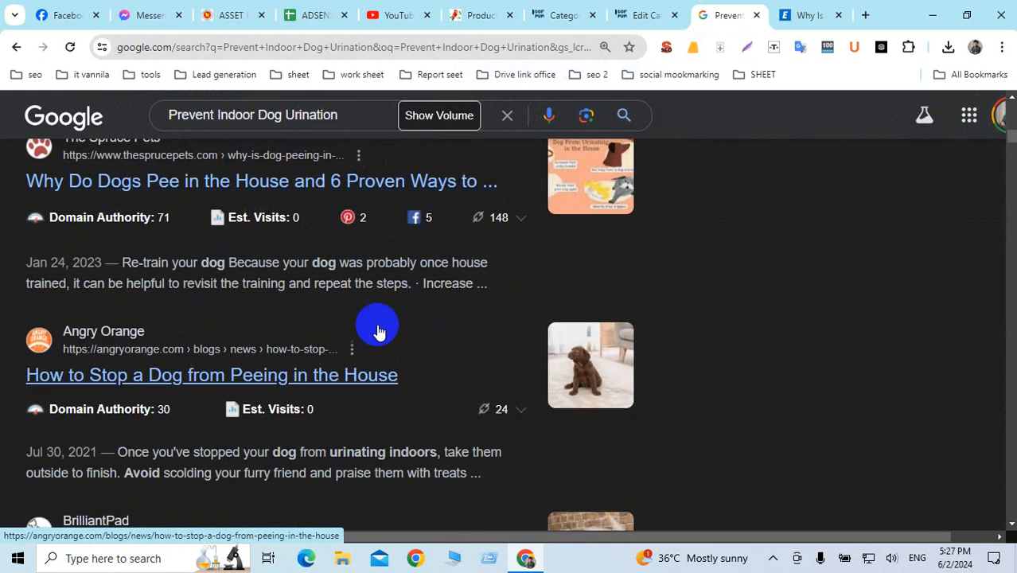
scroll(420, 327, down, 3)
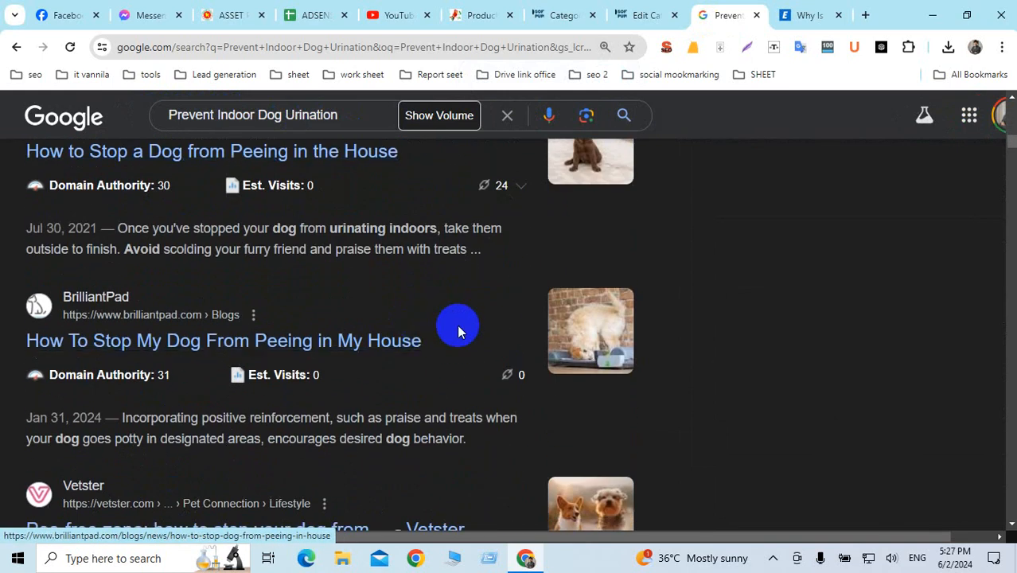
scroll(458, 328, down, 4)
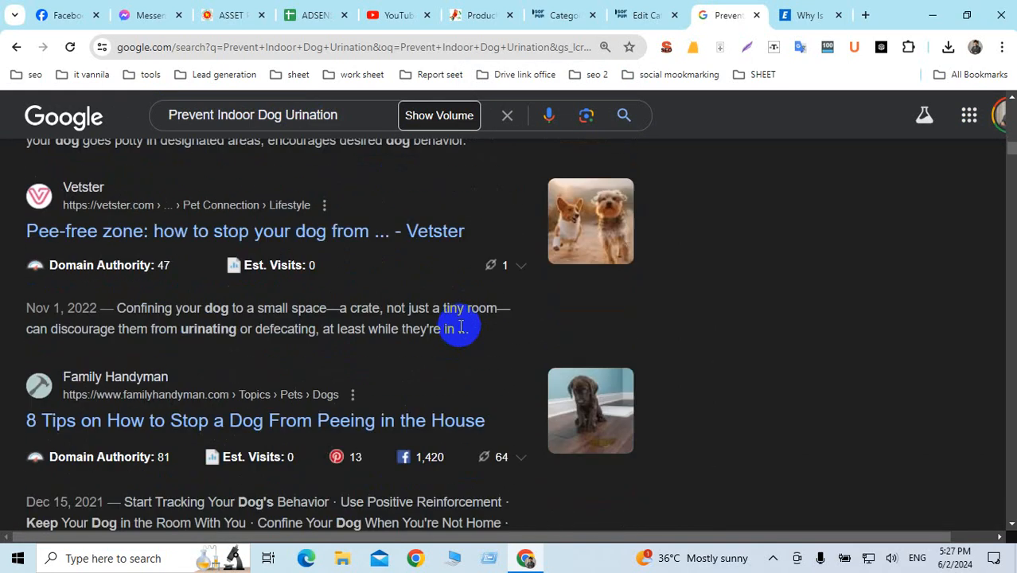
scroll(460, 328, down, 3)
key(ctrl+plus)
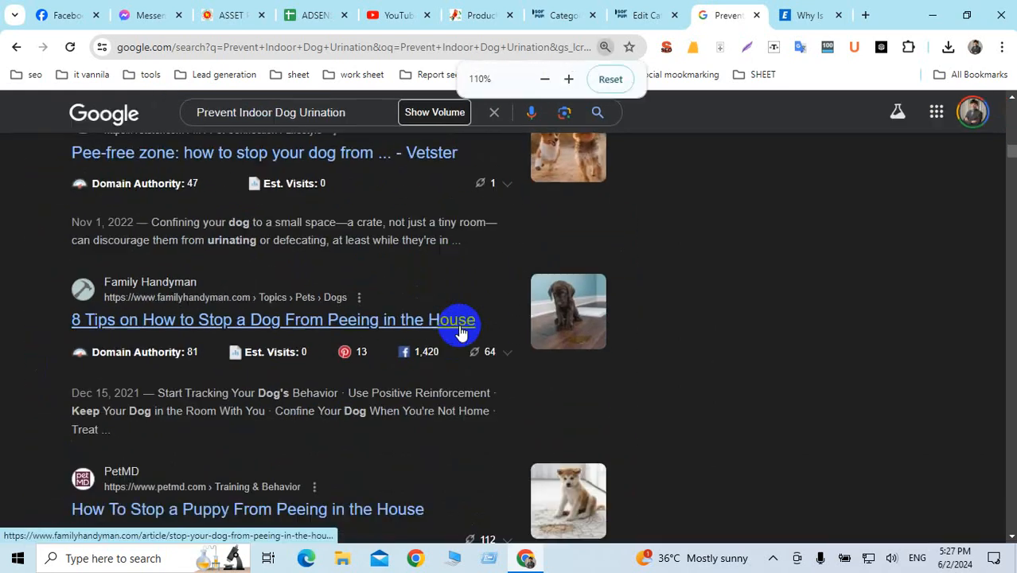
scroll(666, 335, down, 1)
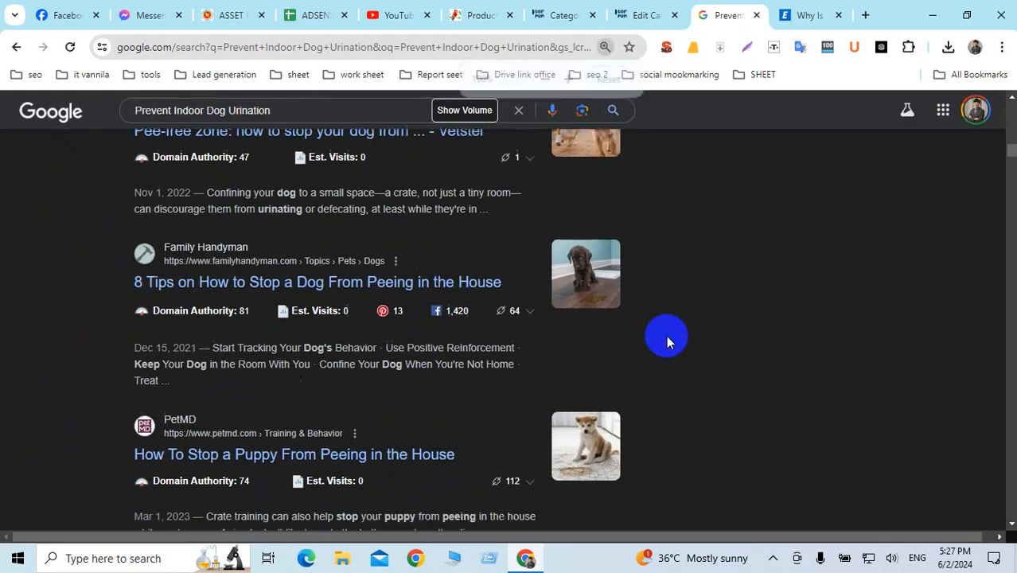
Open Gemini in a new tab and submit the prompt "write a description to Prevent Indoor Dog Urination"
click(866, 16)
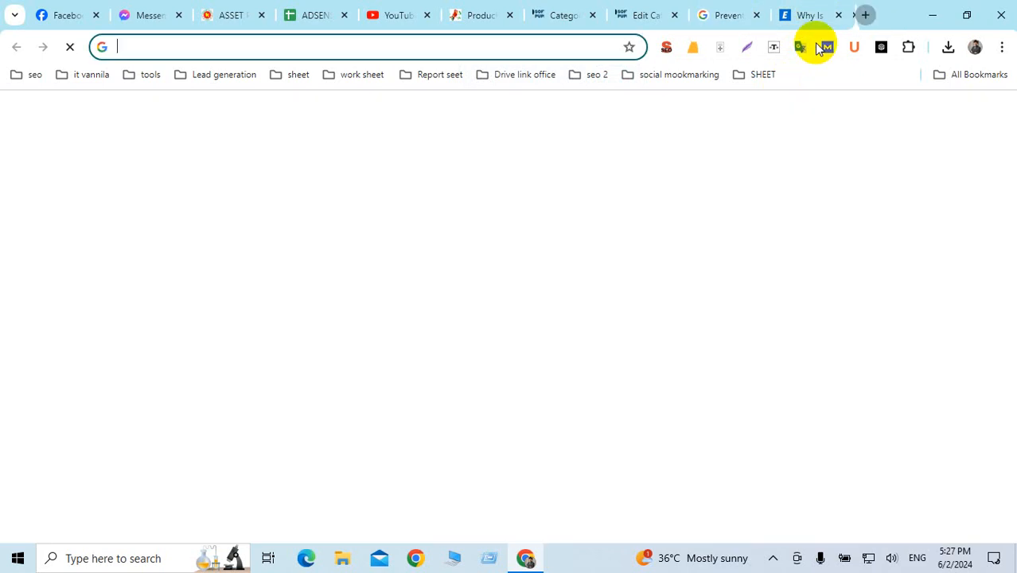
click(648, 75)
mouse_move(517, 74)
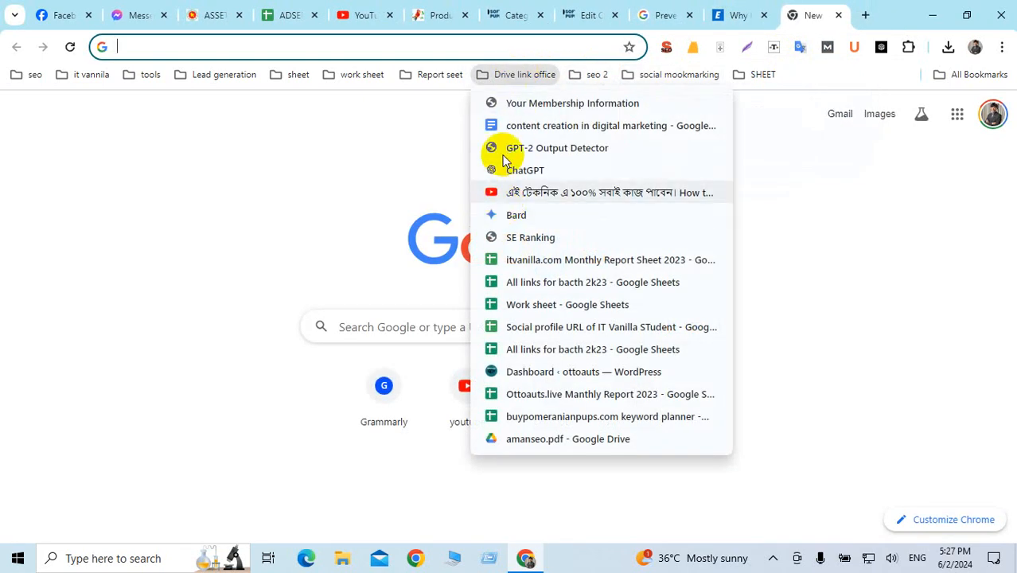
click(516, 217)
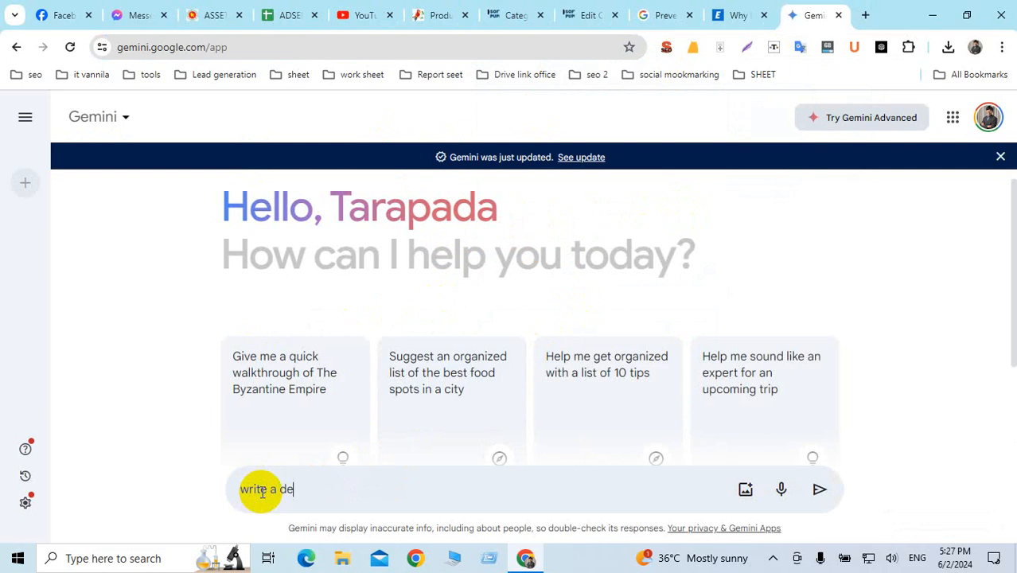
text(sc)
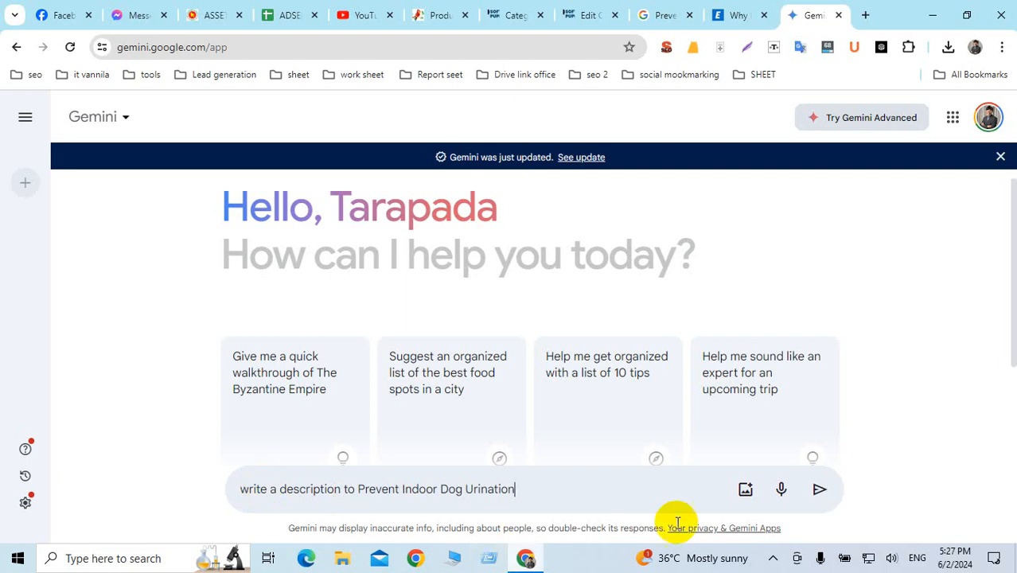
click(820, 491)
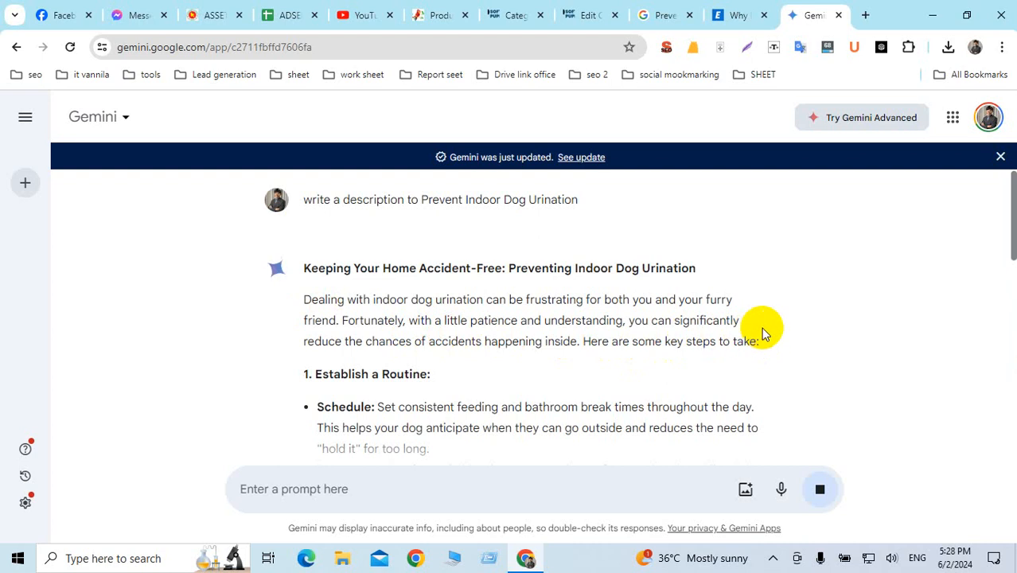
Review Gemini's answer and copy all of it, from the "Keeping Your Home Accident-Free" heading to the closing sentence
scroll(697, 354, down, 10)
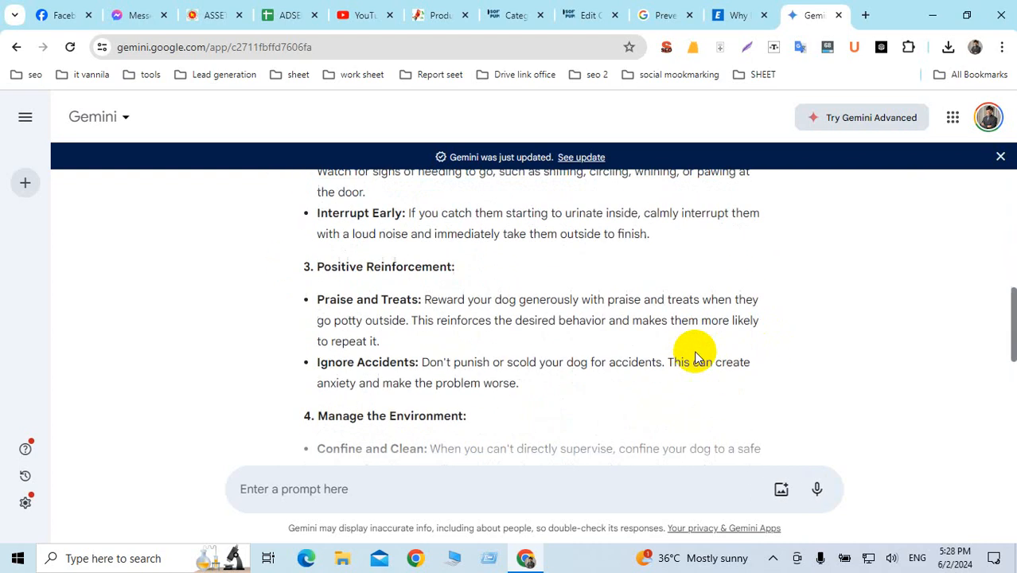
scroll(697, 353, down, 2)
scroll(637, 352, up, 2)
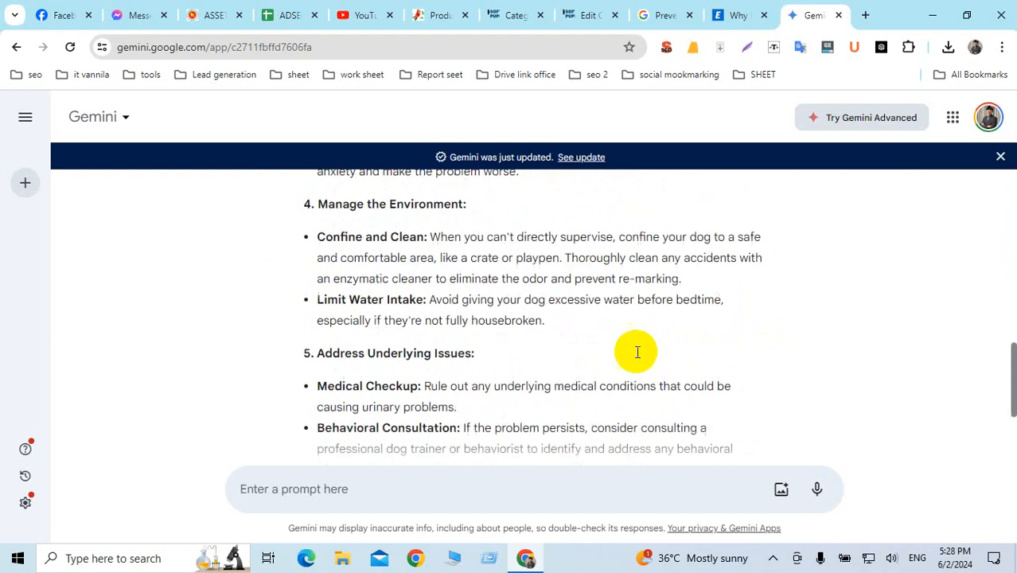
scroll(637, 351, down, 2)
scroll(629, 353, up, 10)
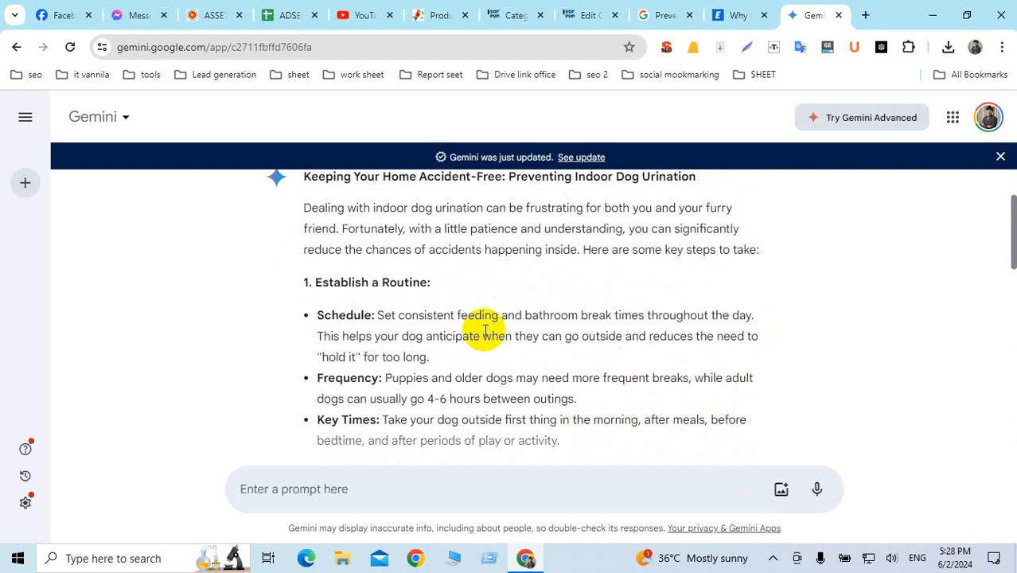
scroll(312, 307, up, 2)
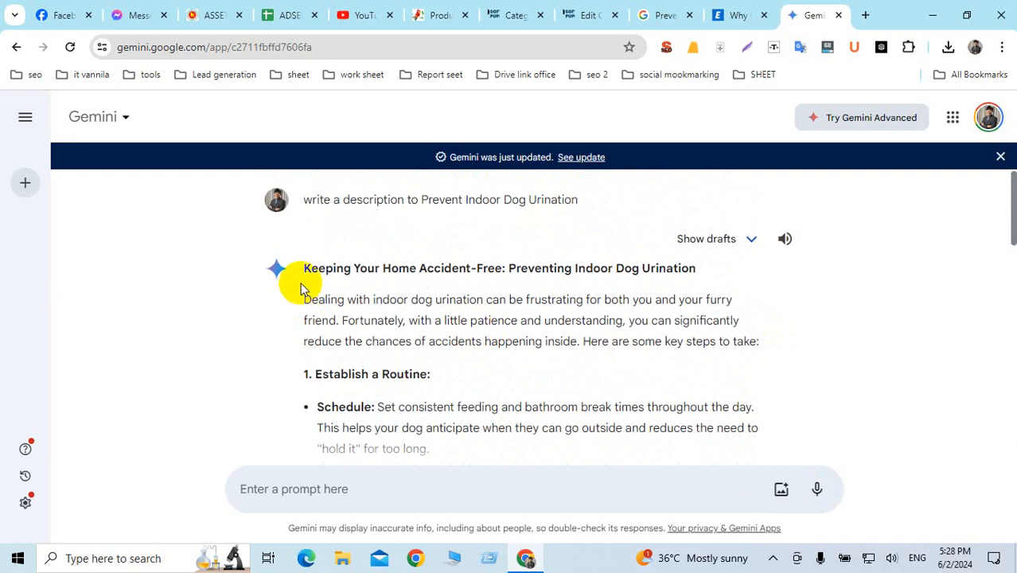
drag(307, 274, 541, 385)
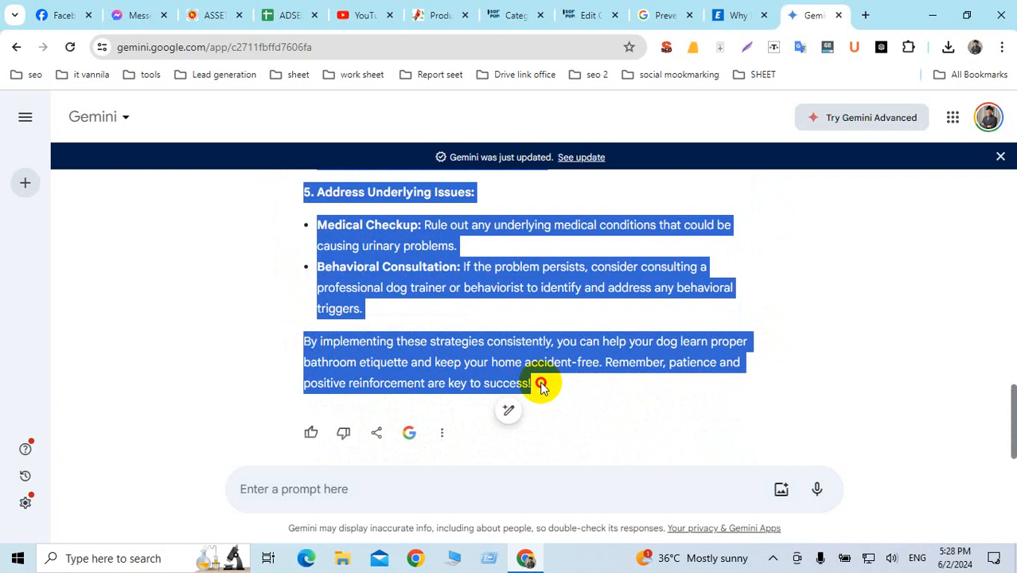
Create a new text document on the desktop, keep its default name and open it in Notepad
click(867, 15)
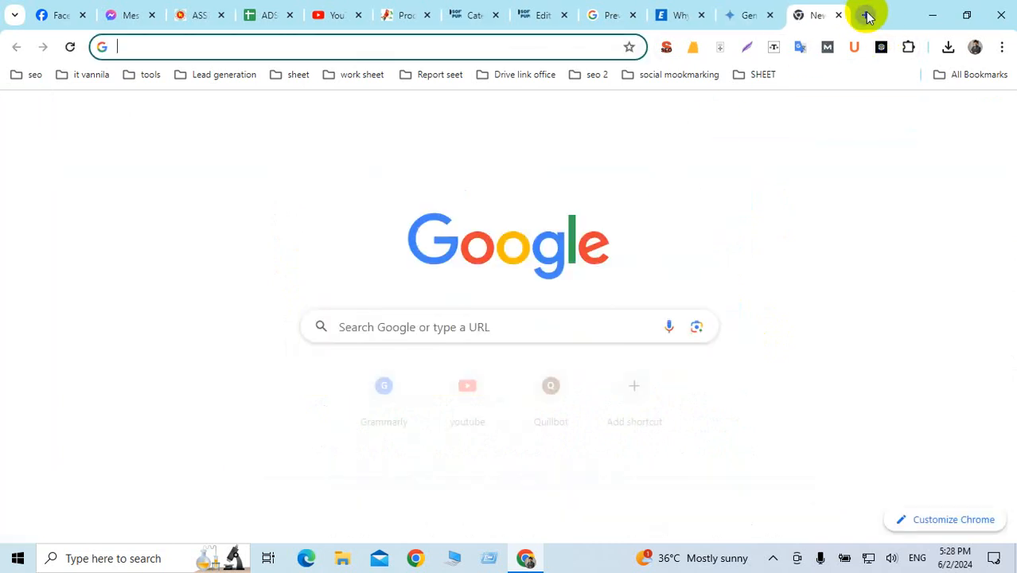
click(932, 15)
right_click(379, 83)
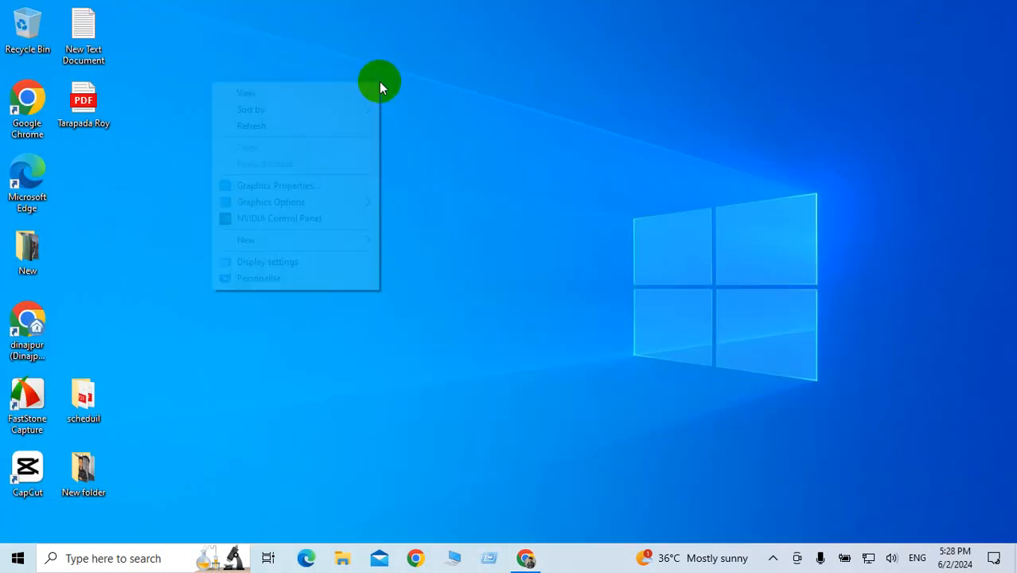
mouse_move(260, 247)
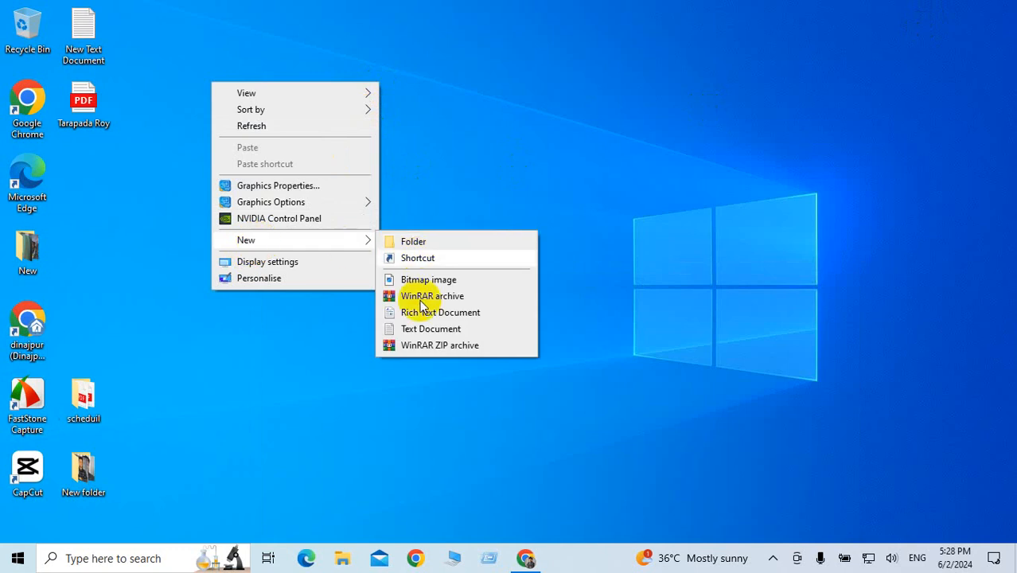
click(422, 329)
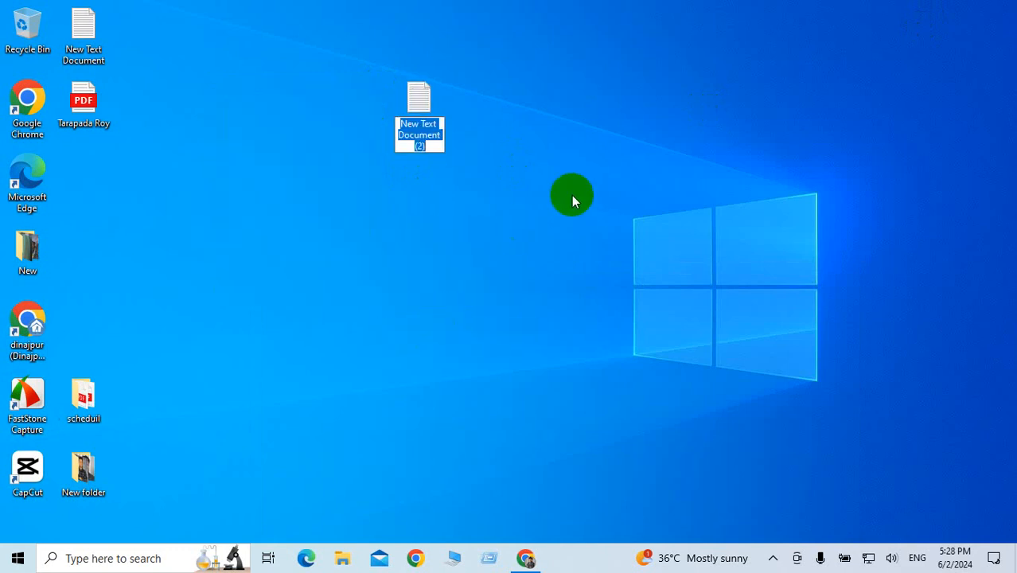
key(Return)
key(Return)
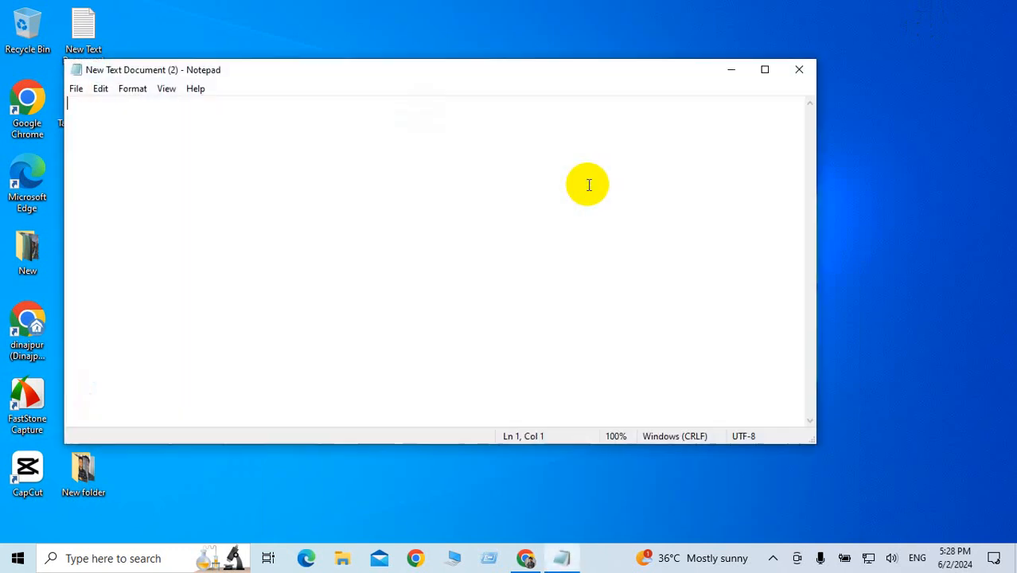
Paste the Gemini description into the blank document, look it over and copy its entire plain text
key(ctrl+v)
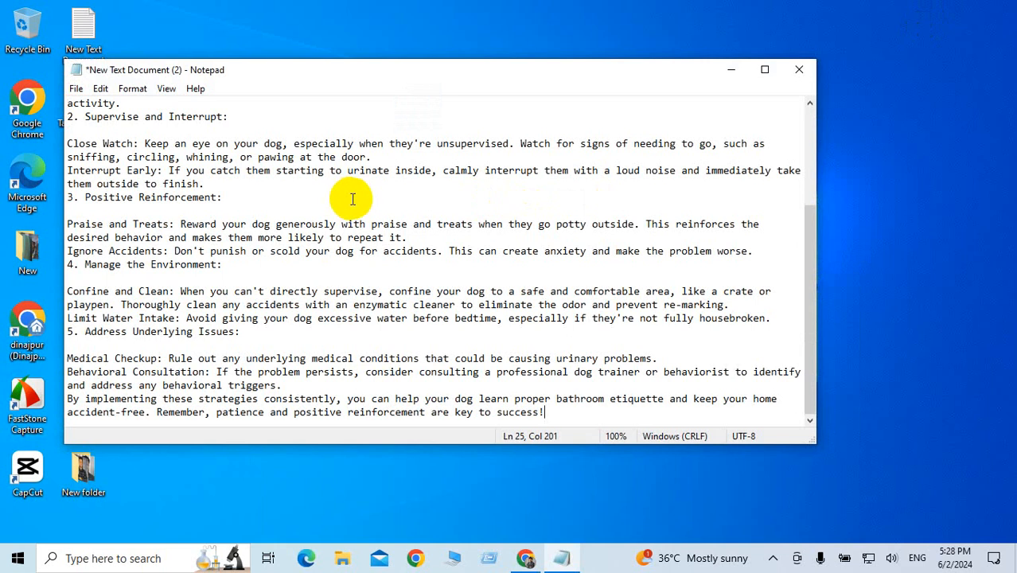
scroll(258, 328, up, 4)
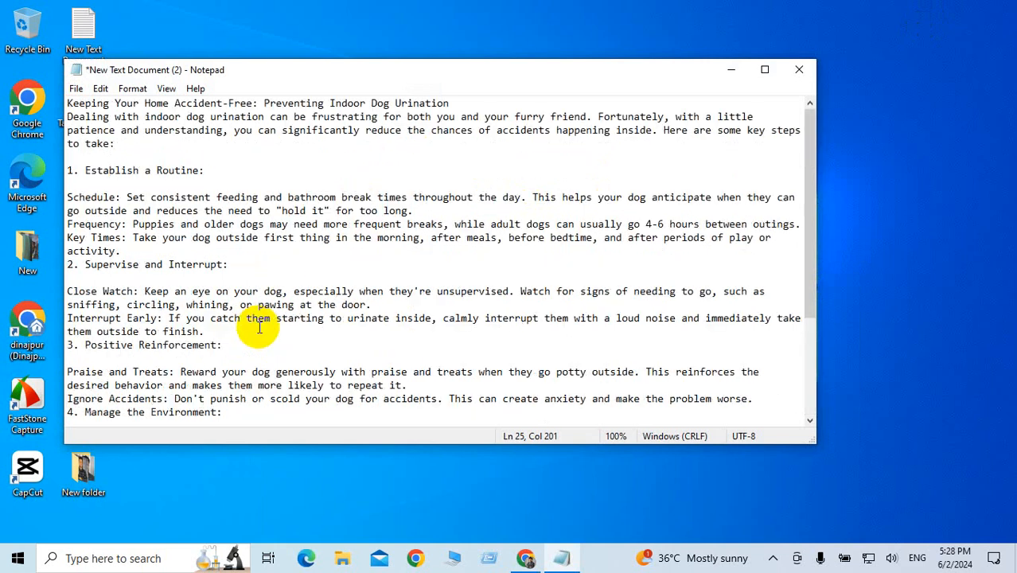
scroll(251, 323, down, 4)
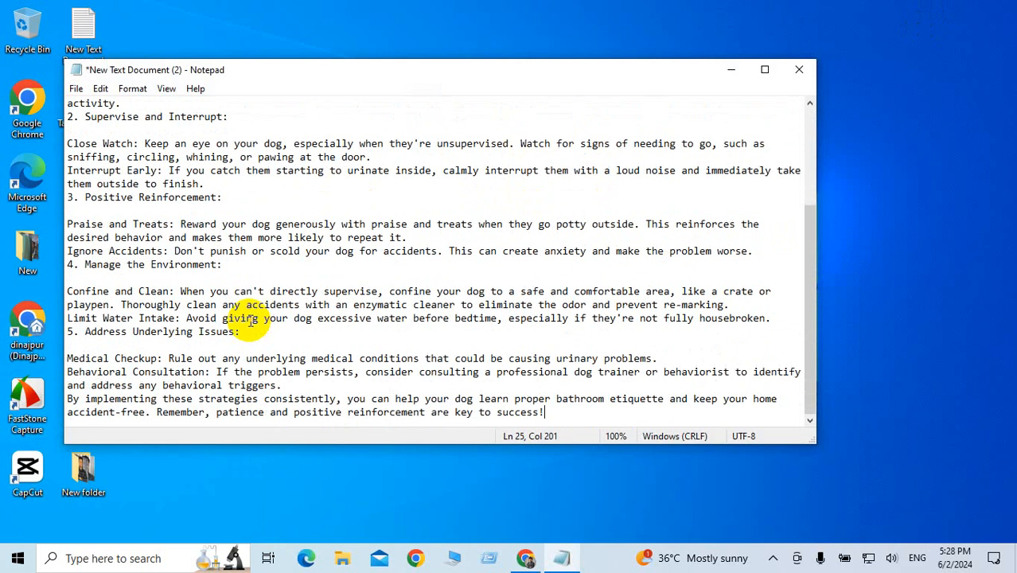
key(ctrl+a)
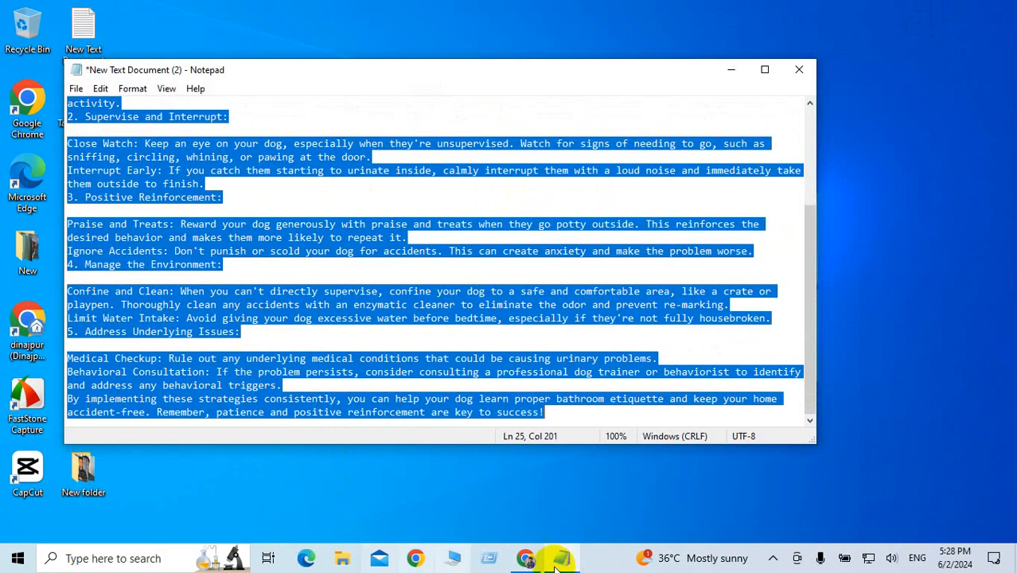
Switch to another Chrome profile, close its three old tabs and try to open Grammarly
click(532, 559)
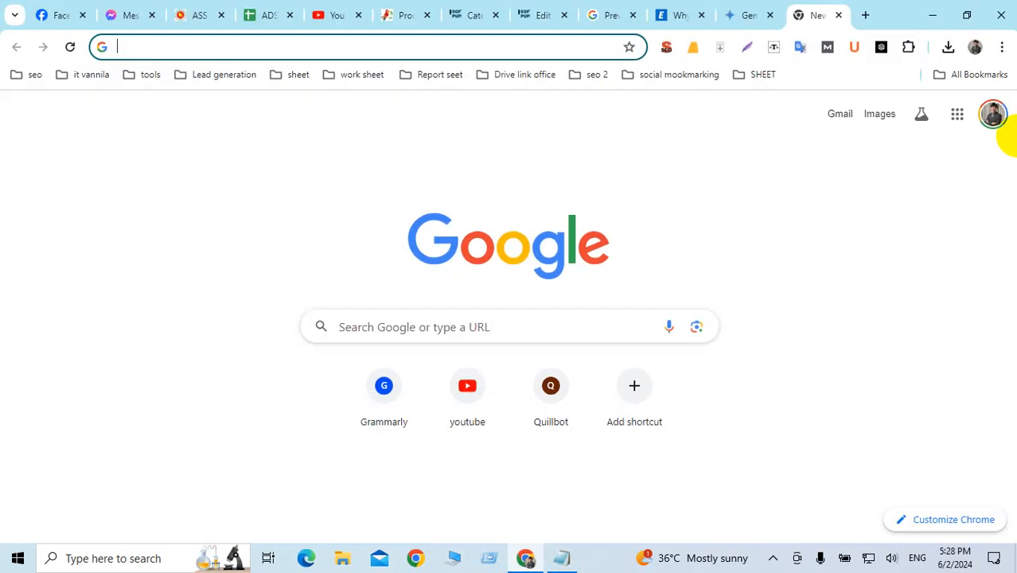
click(981, 48)
click(841, 331)
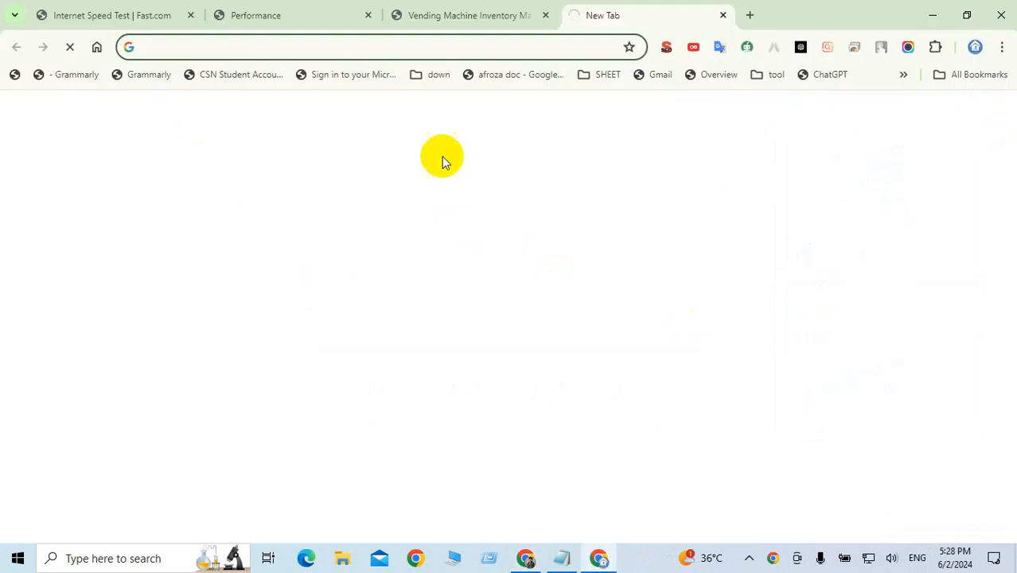
click(190, 16)
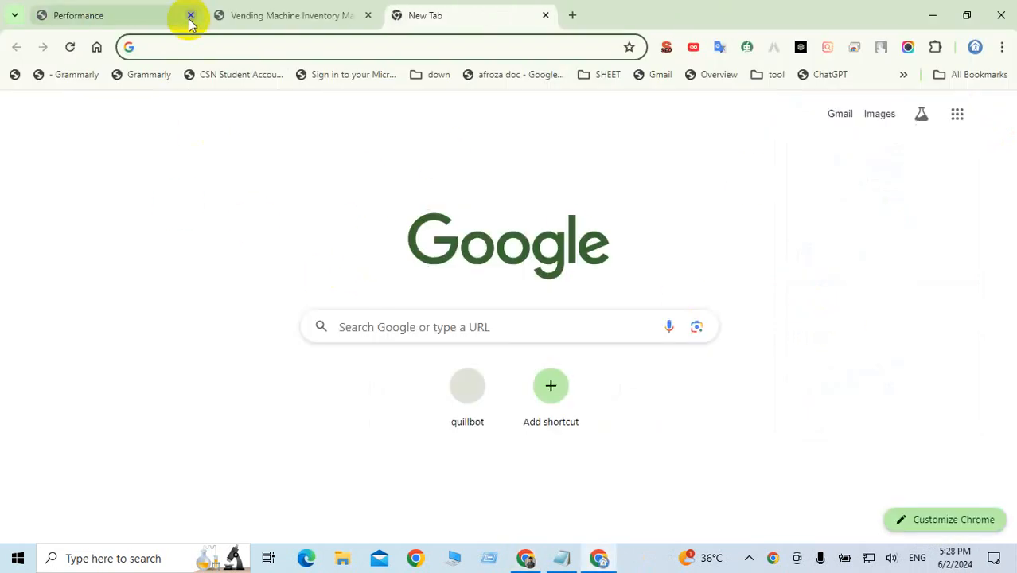
click(191, 16)
click(190, 16)
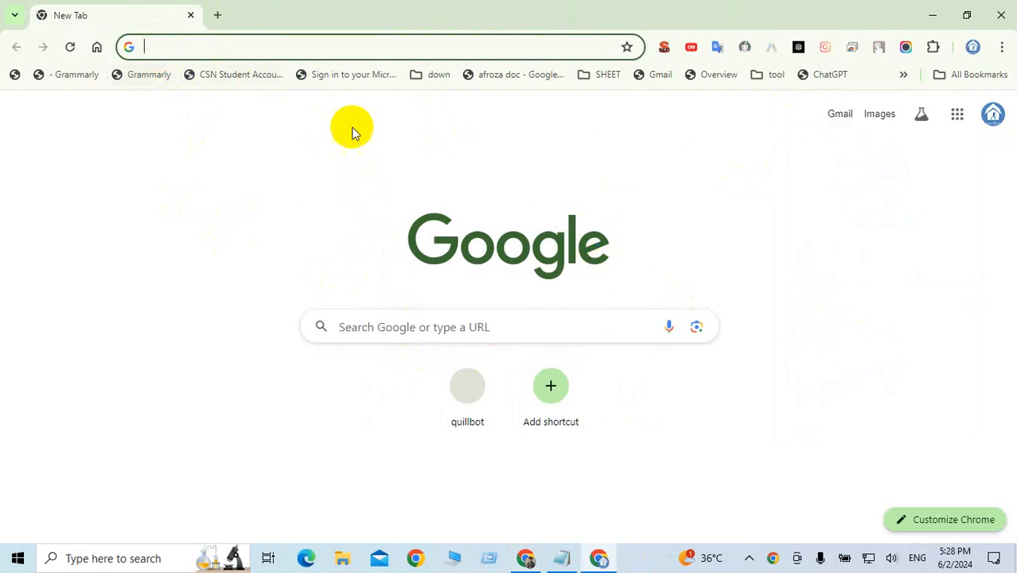
click(145, 83)
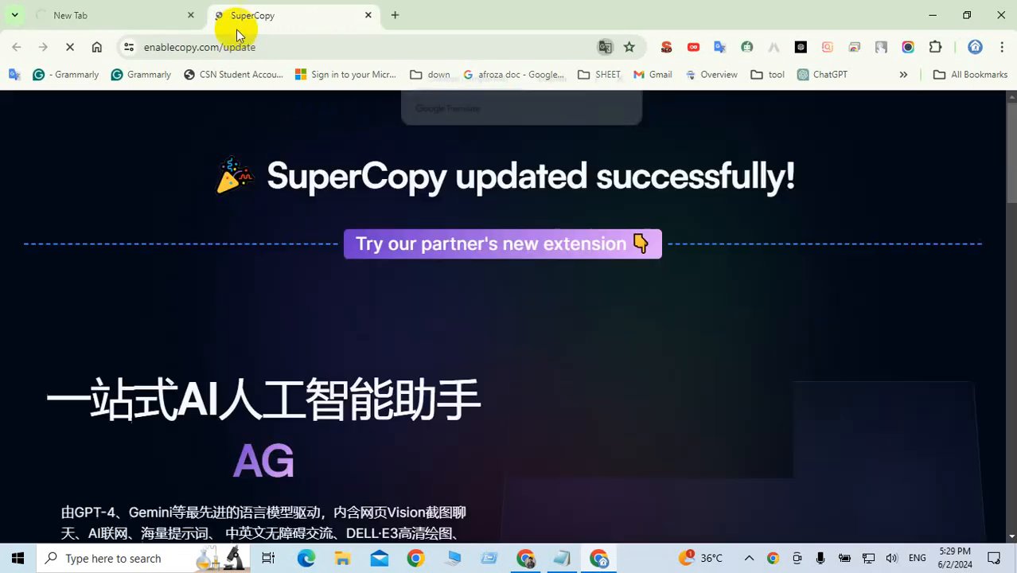
Retry opening Grammarly in a fresh tab, closing the stalled tab and the SuperCopy update page
click(190, 15)
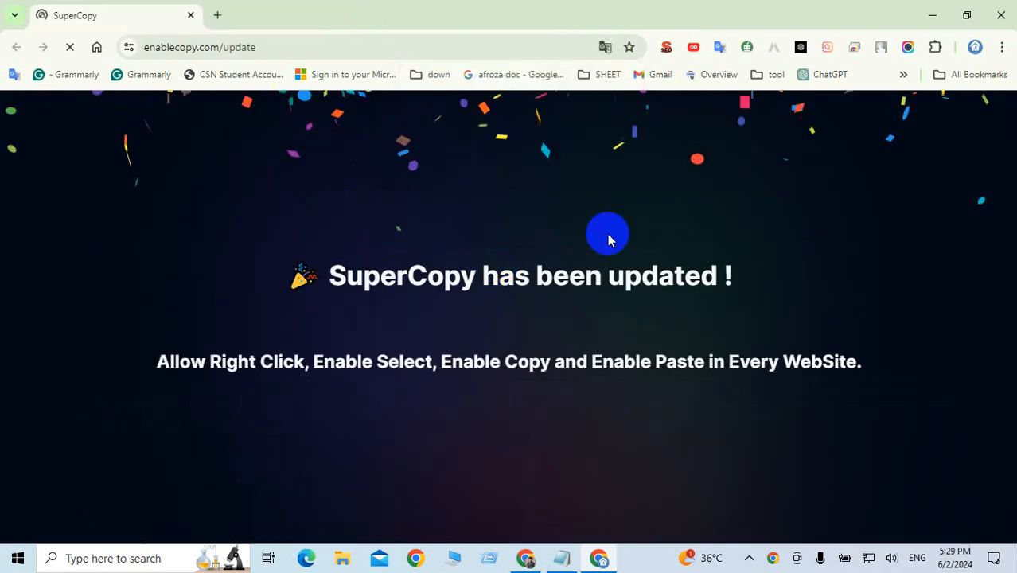
click(216, 15)
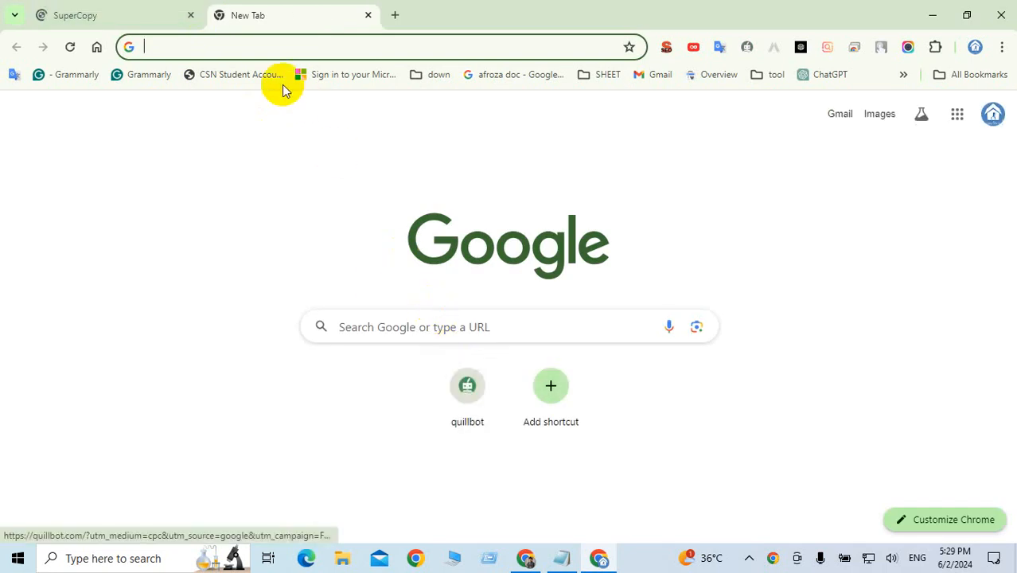
click(144, 75)
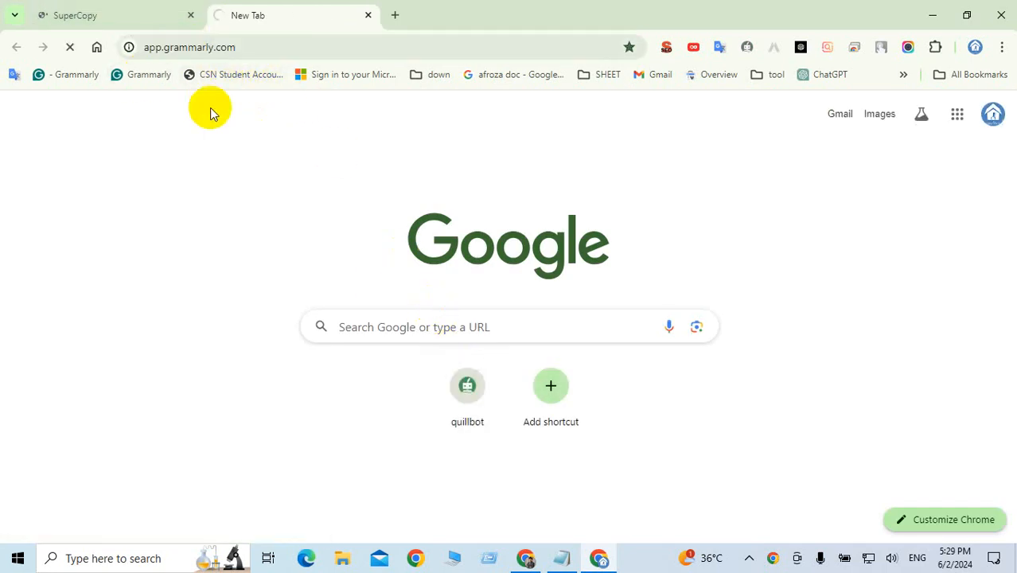
click(191, 16)
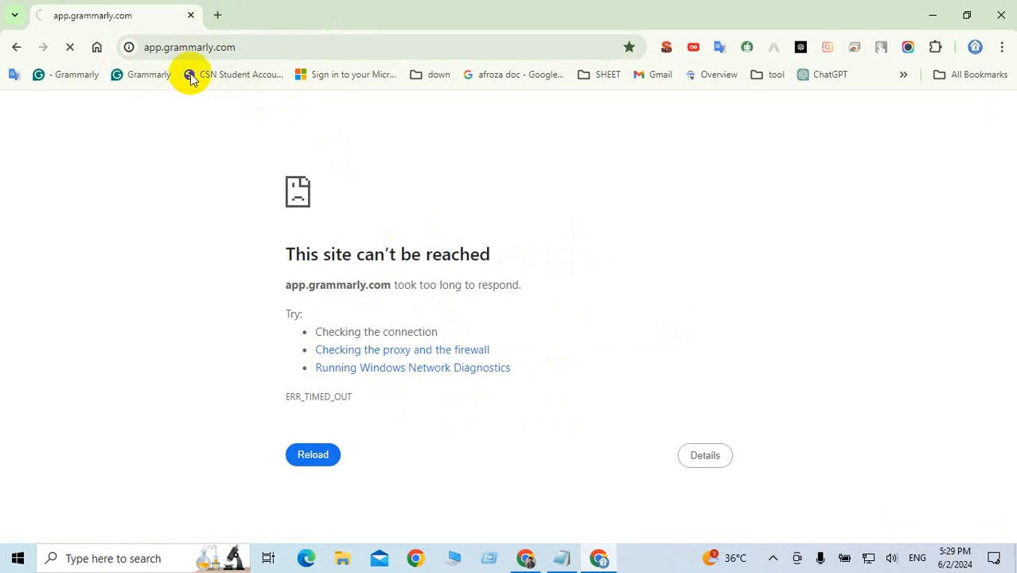
Switch to the Chrome profile labelled "grammerly tool", close the previous profile's leftover tab and open Grammarly
click(975, 48)
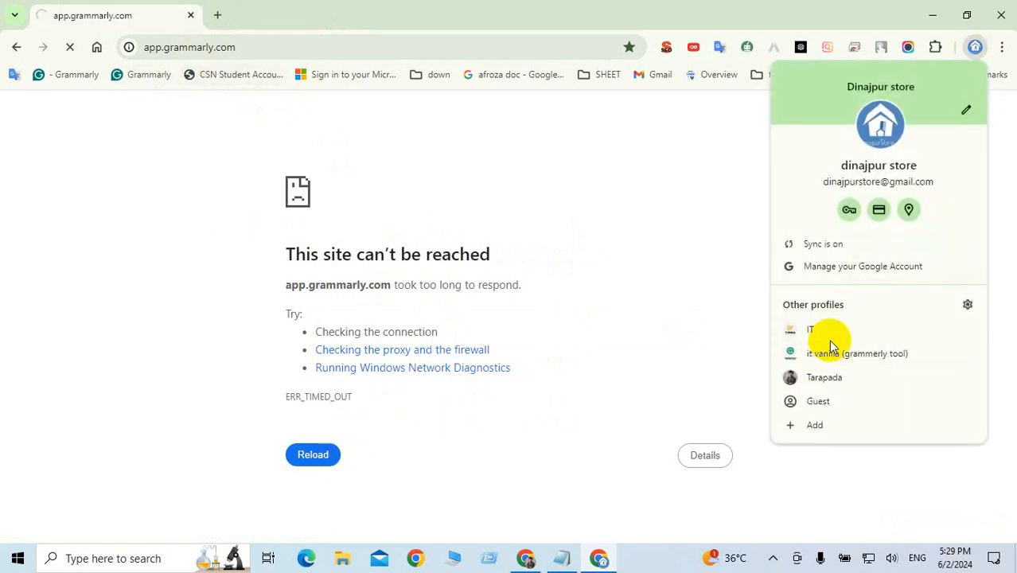
click(830, 352)
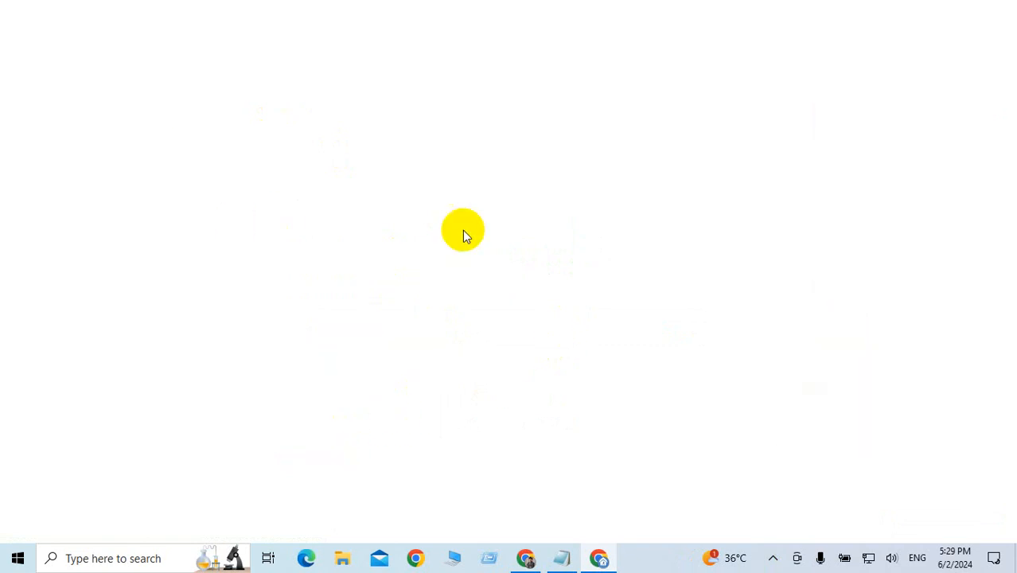
click(605, 560)
click(191, 14)
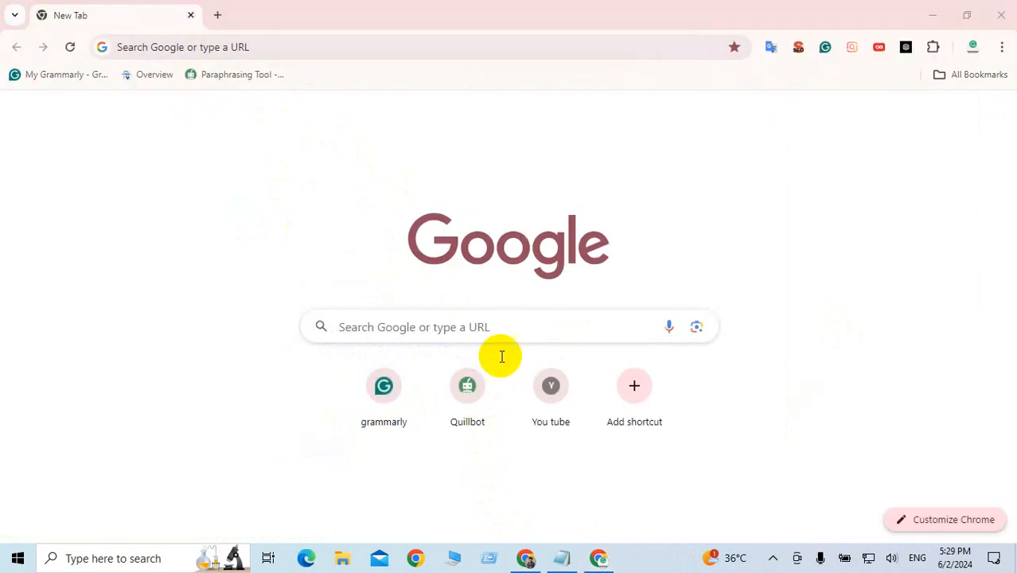
click(382, 384)
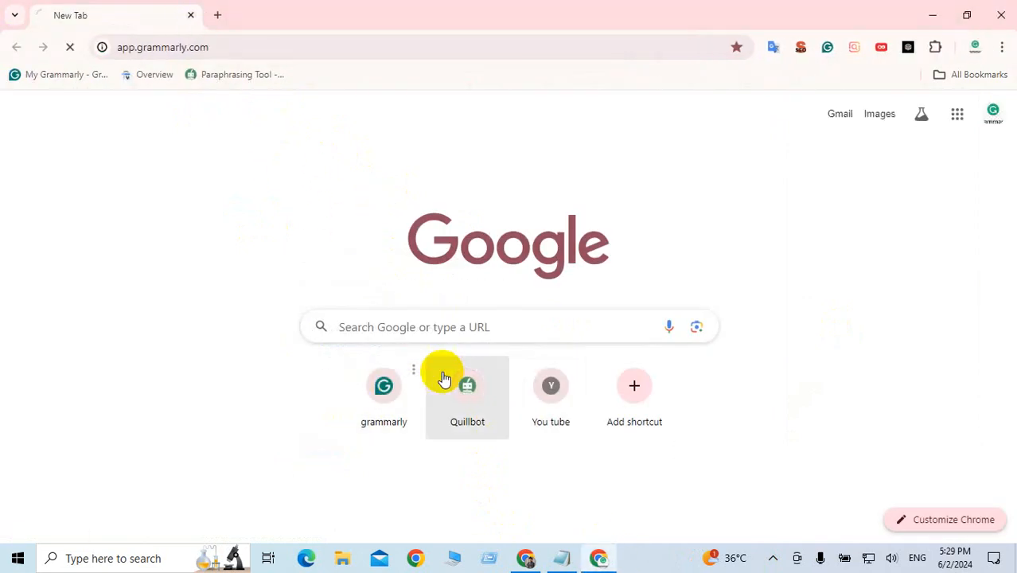
Return to the category's edit page and replace its entire description with the copied plain-text Gemini description
click(526, 557)
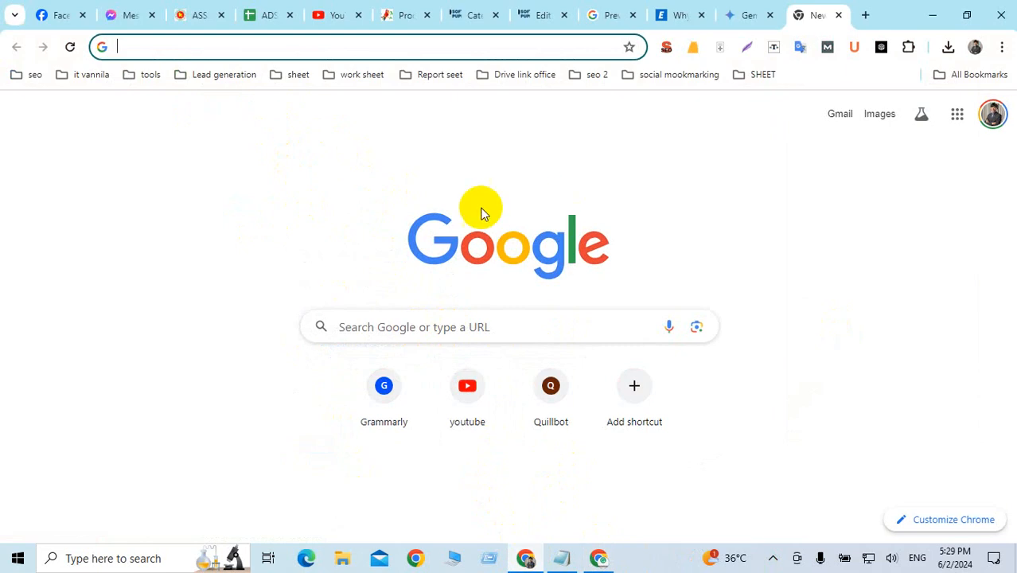
click(547, 16)
scroll(422, 318, down, 3)
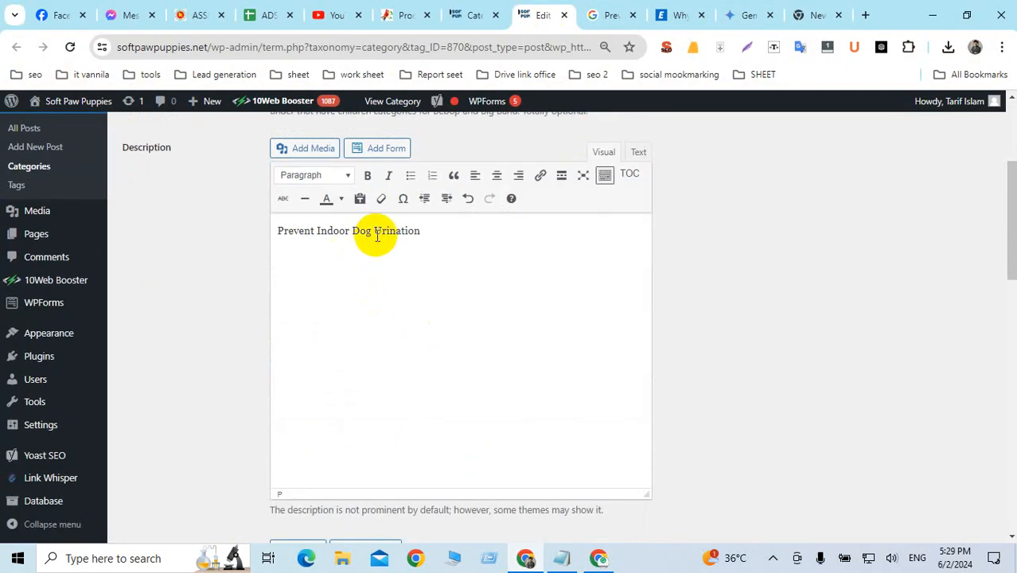
key(ctrl+a)
key(ctrl+v)
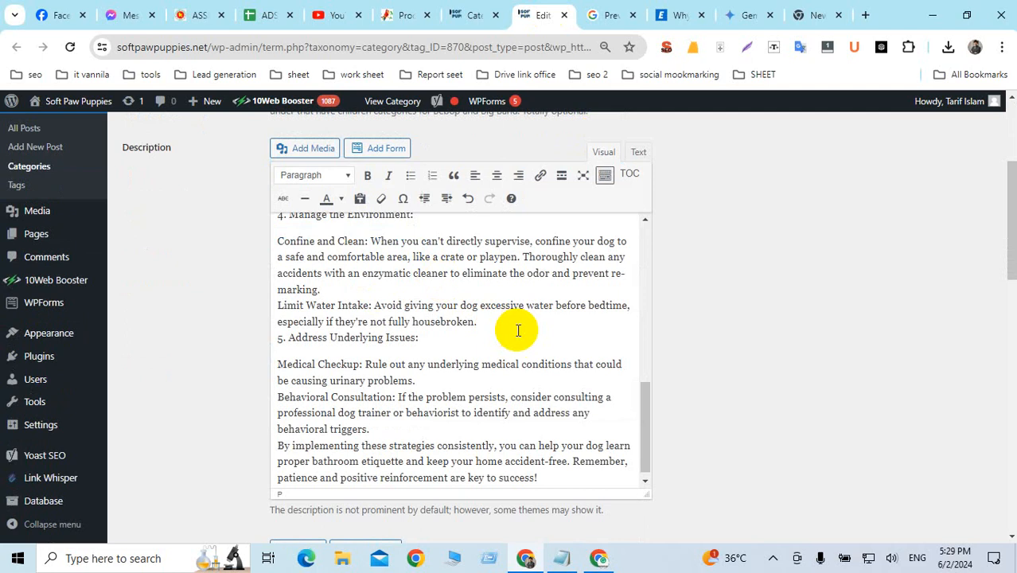
Read through the pasted category description, from the routine section to the closing paragraph
scroll(517, 331, up, 10)
scroll(431, 285, down, 10)
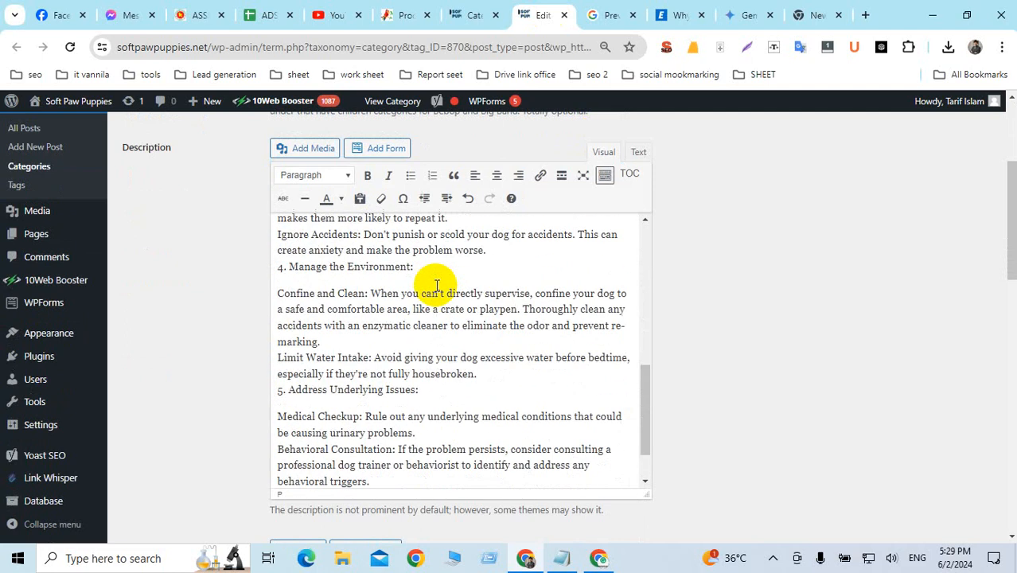
scroll(434, 354, up, 8)
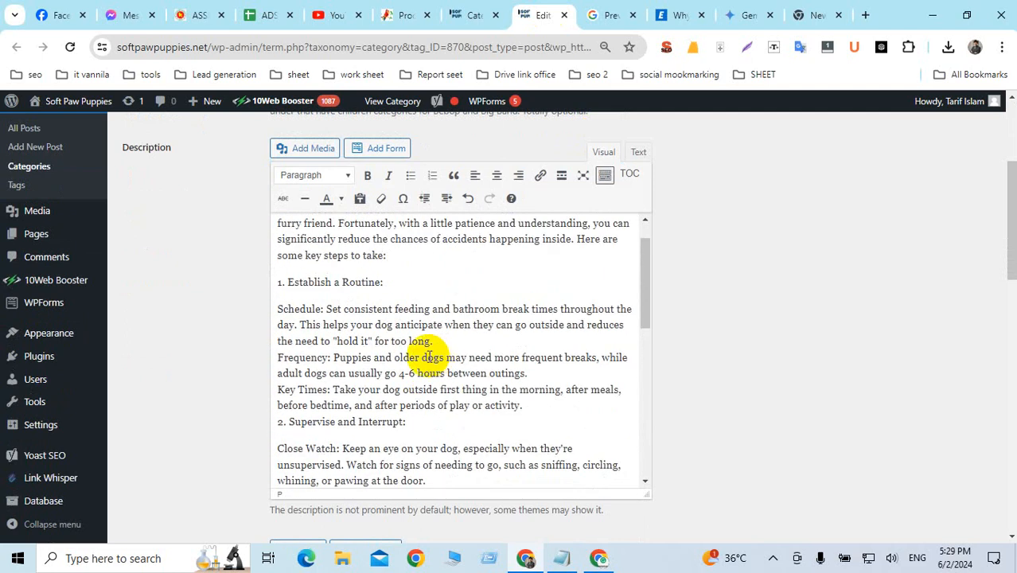
scroll(309, 267, down, 1)
scroll(431, 359, down, 5)
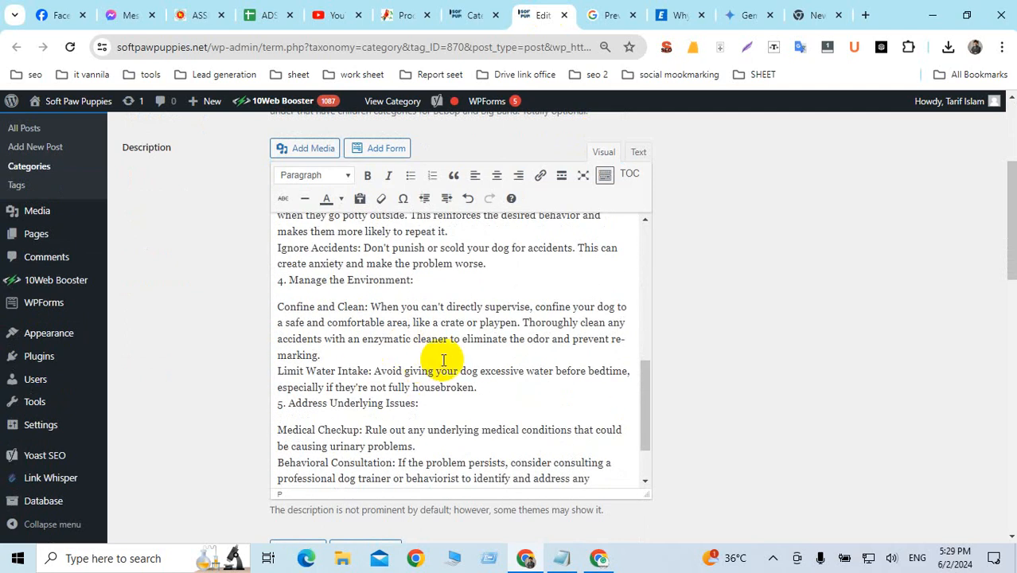
scroll(443, 360, down, 2)
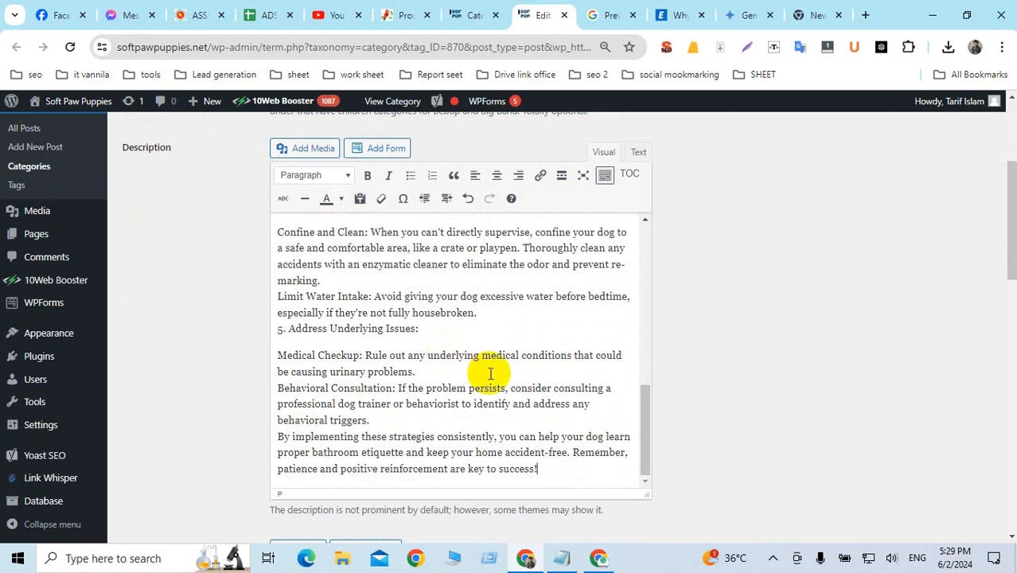
scroll(490, 374, up, 5)
Count the words of the entire description with Word Counter Plus and dismiss the result
click(443, 351)
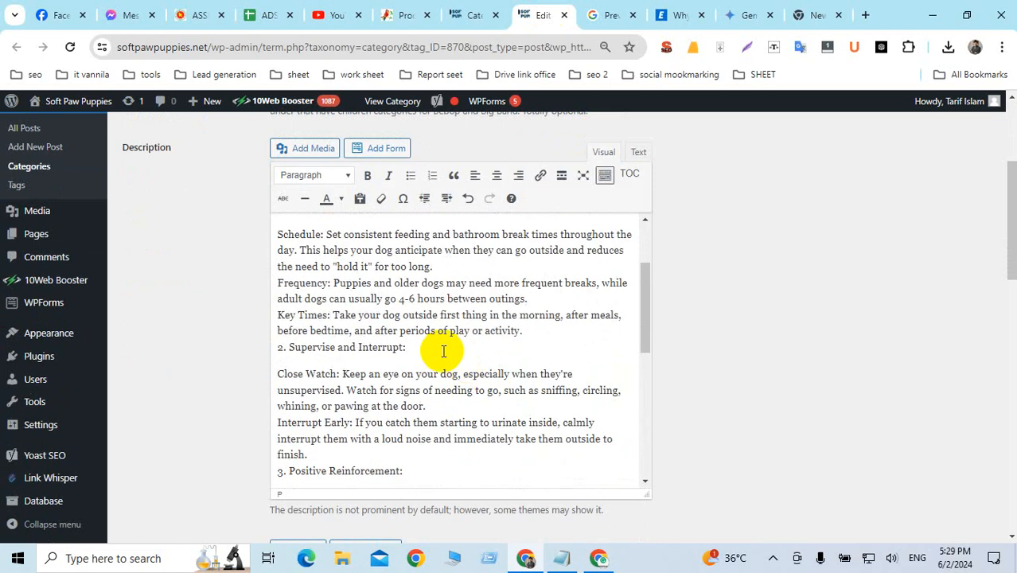
key(ctrl+a)
right_click(381, 284)
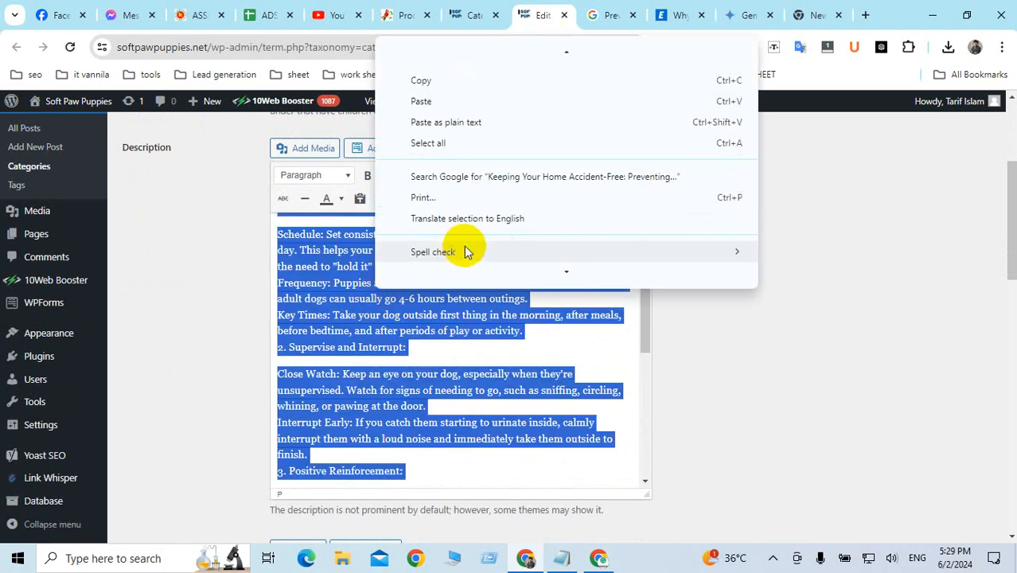
scroll(467, 246, down, 3)
scroll(450, 249, down, 1)
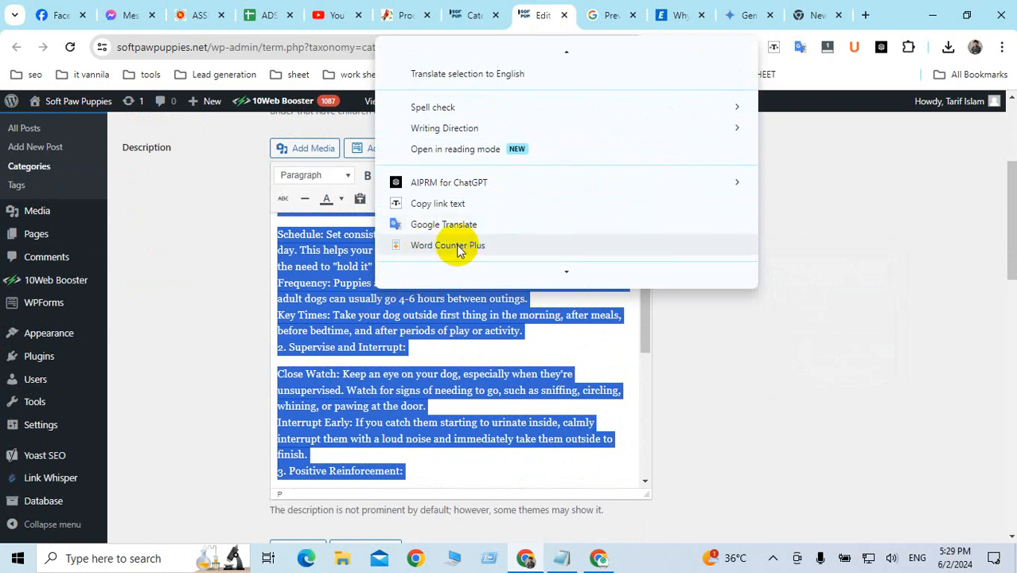
click(457, 248)
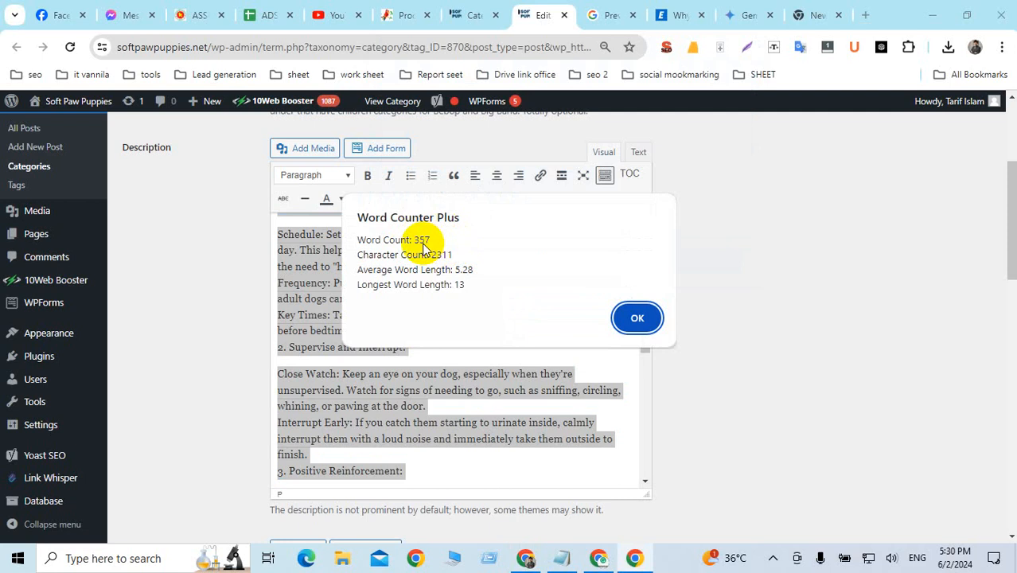
click(637, 321)
Delete the description's closing paragraph that begins "By implementing these strategies consistently"
click(406, 321)
scroll(447, 339, down, 10)
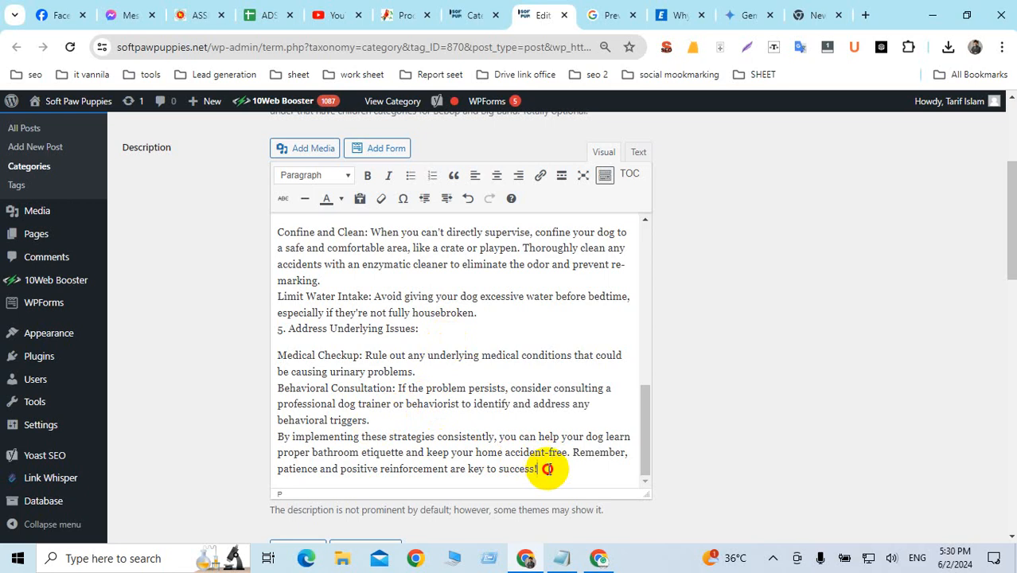
drag(548, 468, 265, 439)
key(BackSpace)
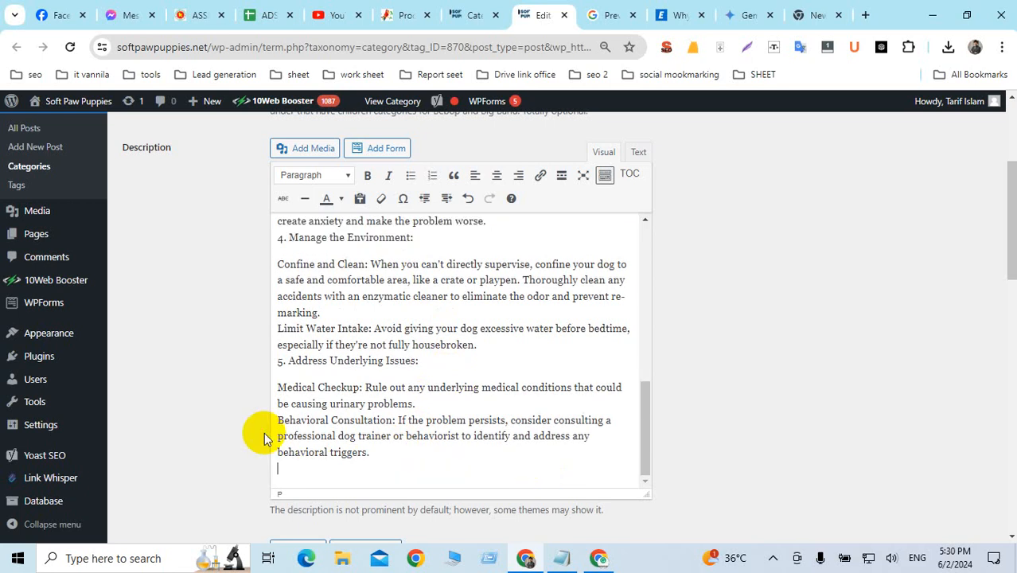
Recount the words of the shortened description with Word Counter Plus and dismiss the result
key(ctrl+a)
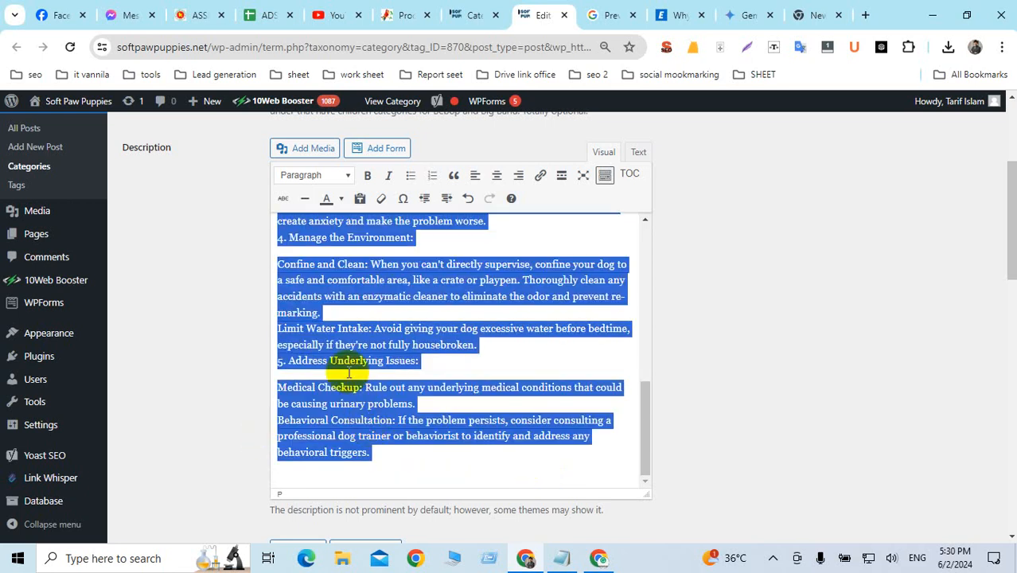
right_click(394, 269)
scroll(455, 394, down, 5)
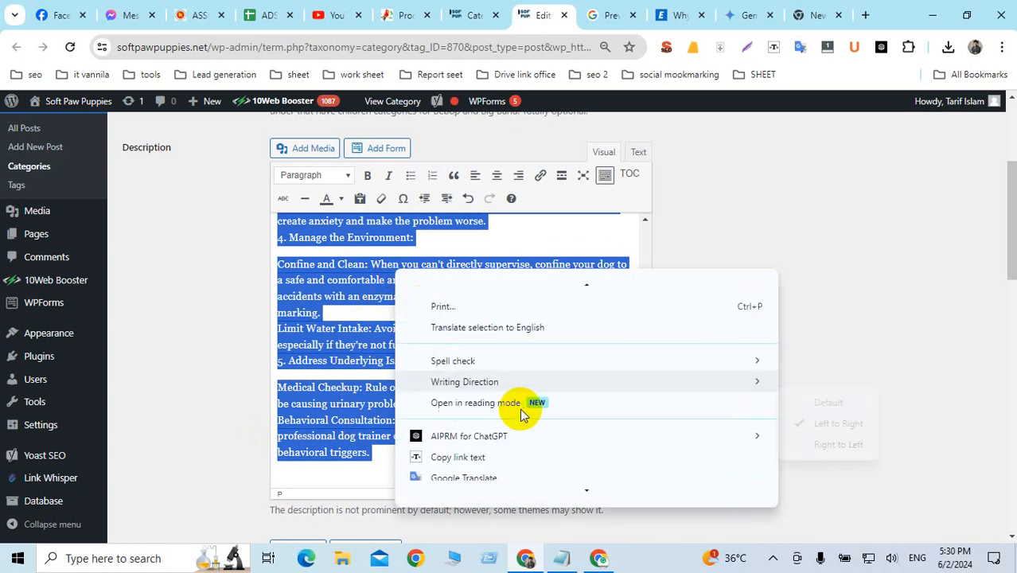
click(517, 457)
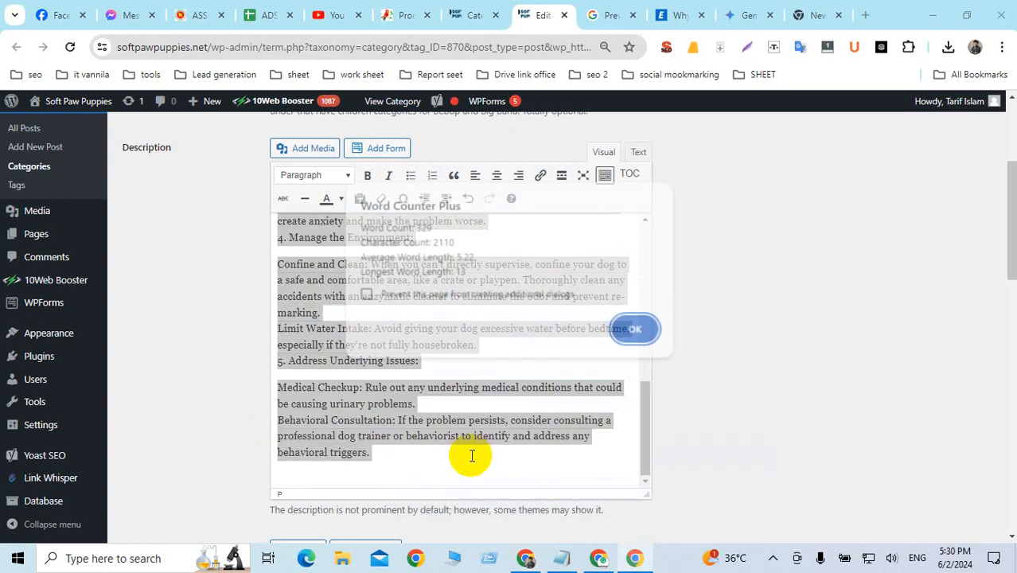
click(636, 328)
click(432, 311)
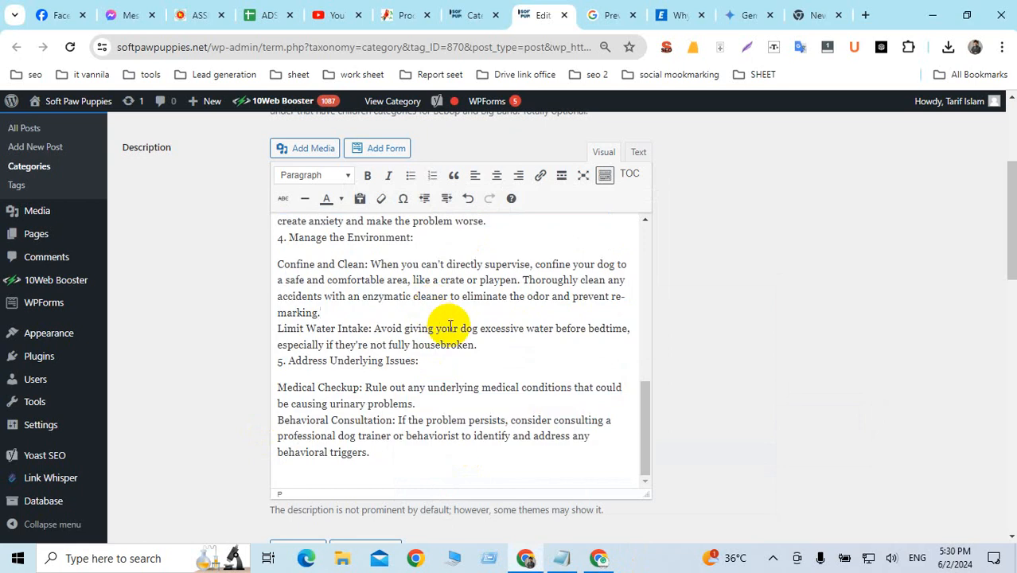
Split "Here are some key steps to take:" into its own paragraph below the introduction and make it bold
scroll(451, 327, up, 1)
scroll(450, 327, up, 5)
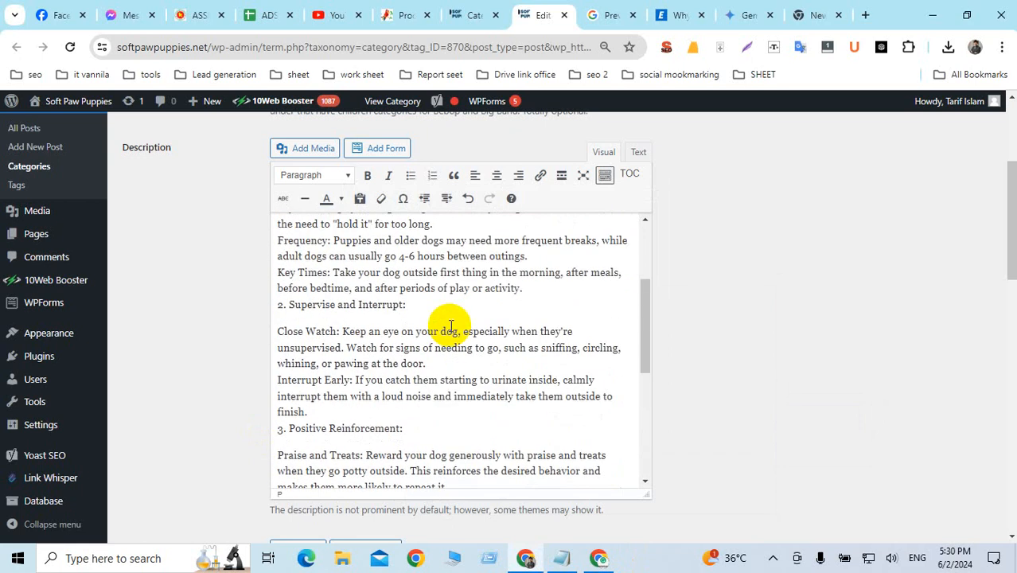
scroll(450, 327, up, 2)
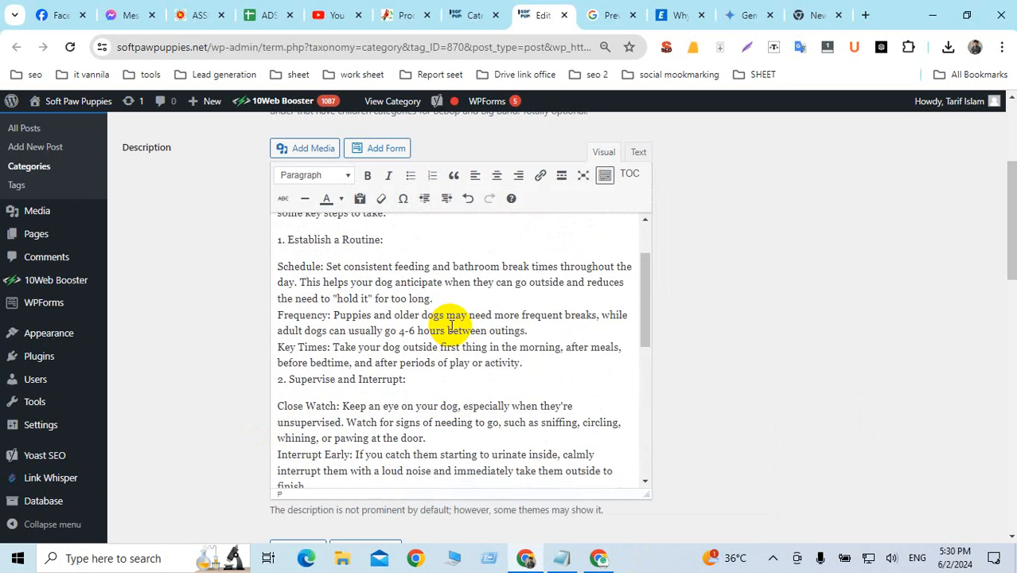
scroll(451, 327, up, 2)
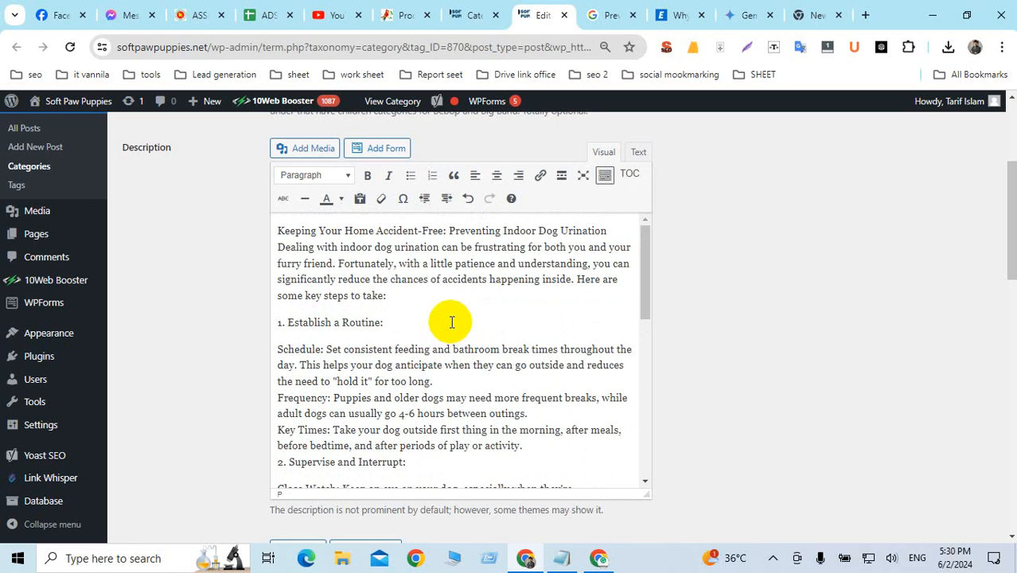
click(577, 279)
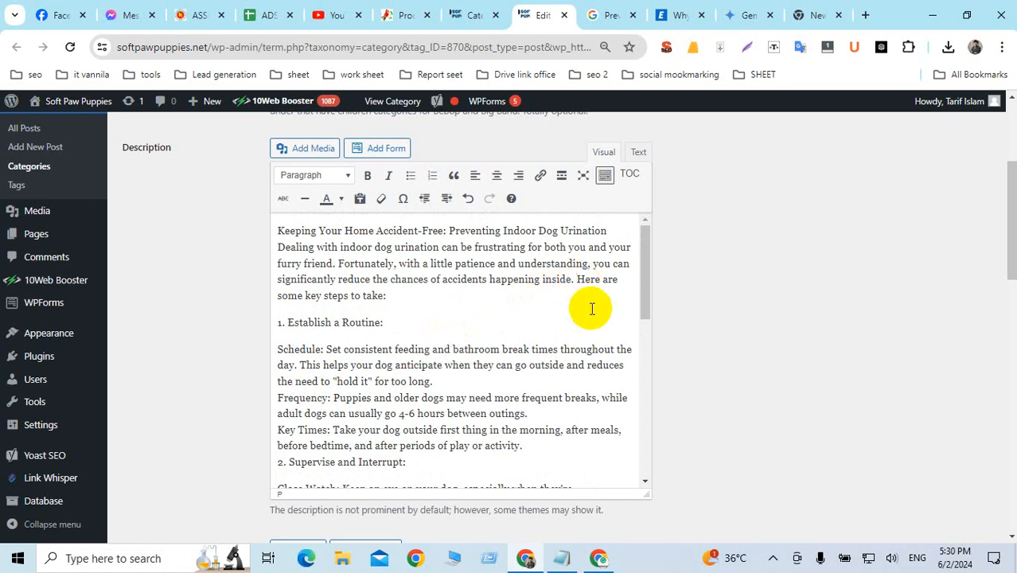
key(Return)
drag(436, 309, 198, 309)
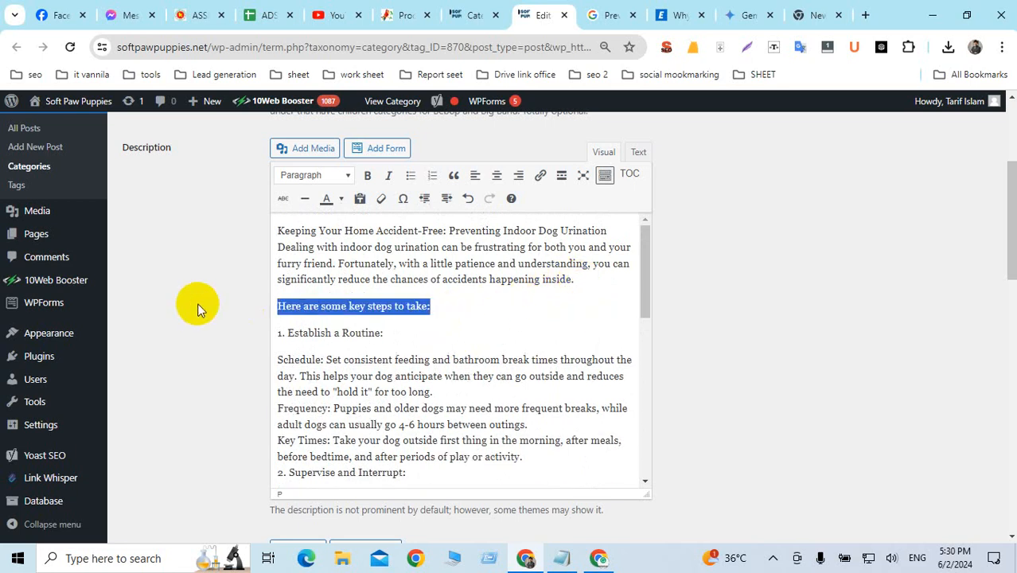
click(367, 175)
click(365, 278)
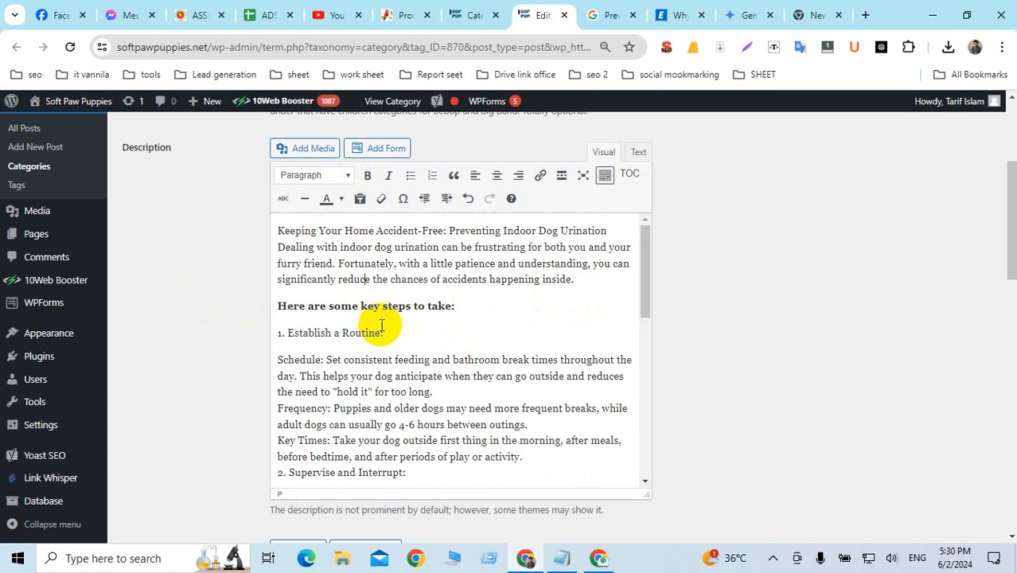
Make the headings "1. Establish a Routine:" and "2. Supervise and Interrupt:" bold
drag(388, 333, 209, 327)
click(367, 175)
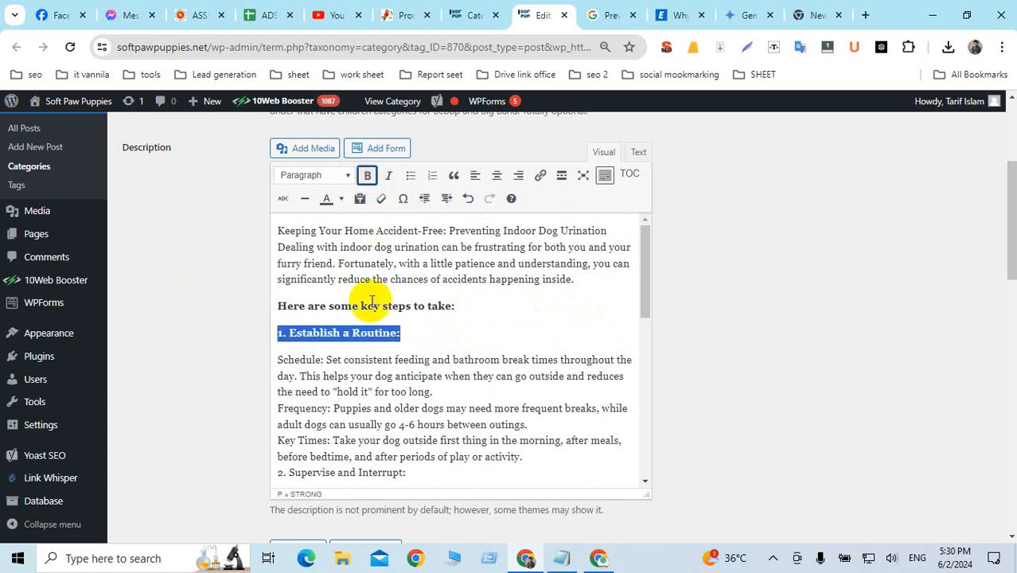
click(423, 330)
scroll(422, 326, down, 3)
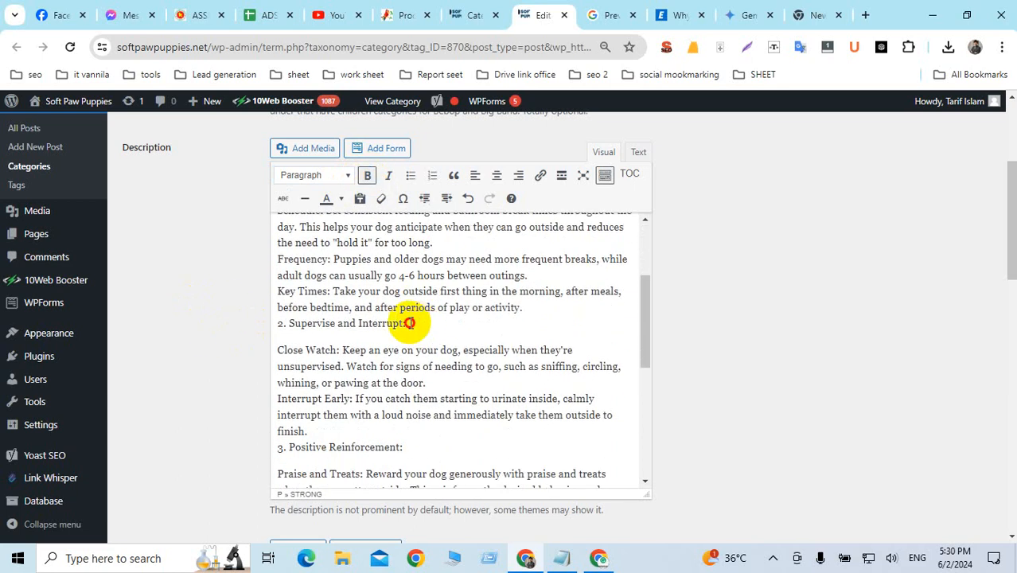
drag(409, 323, 232, 322)
click(367, 175)
click(396, 420)
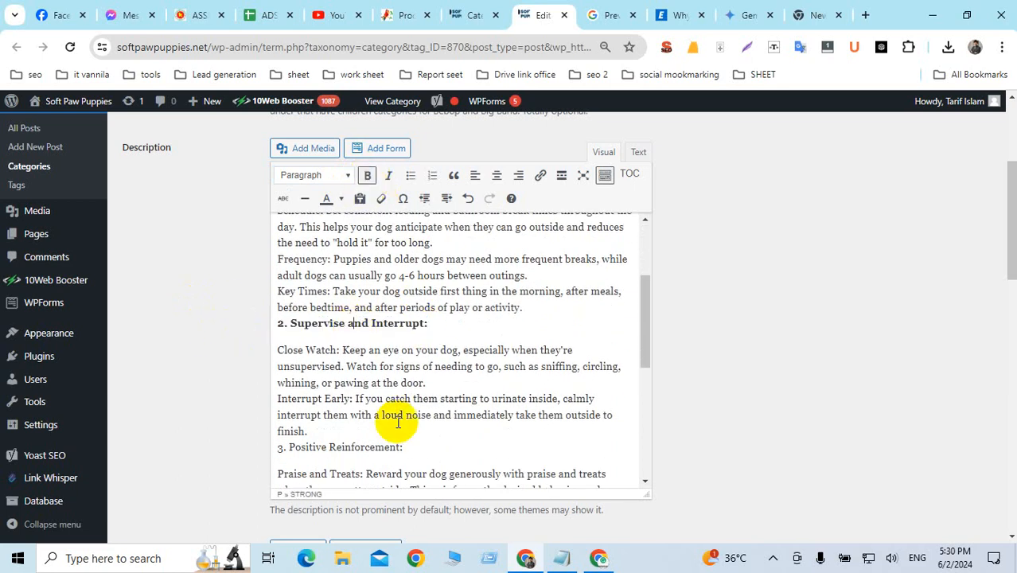
Make the heading "3. Positive Reinforcement:" bold
click(406, 447)
drag(351, 439, 201, 436)
click(363, 419)
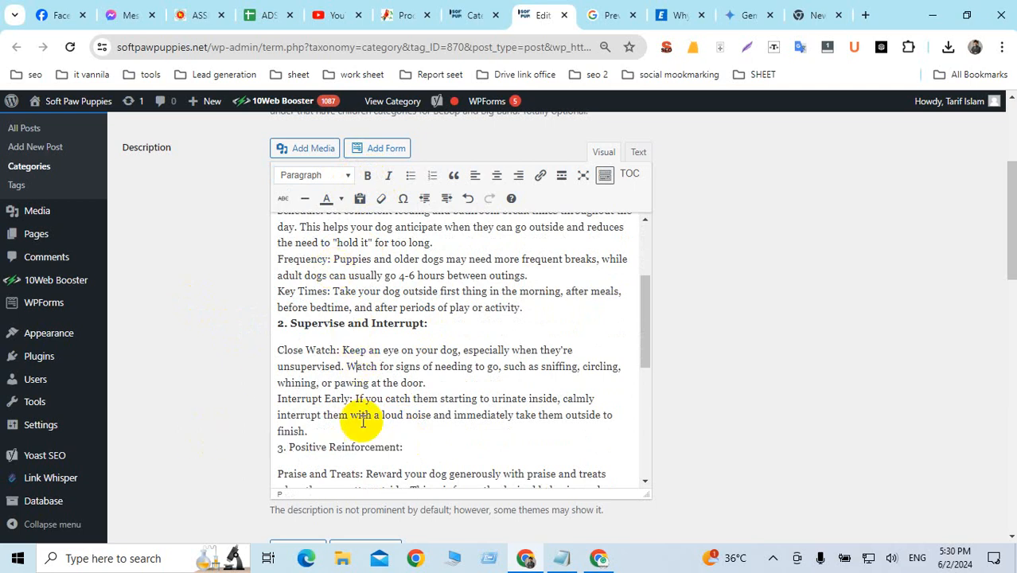
drag(406, 447, 247, 450)
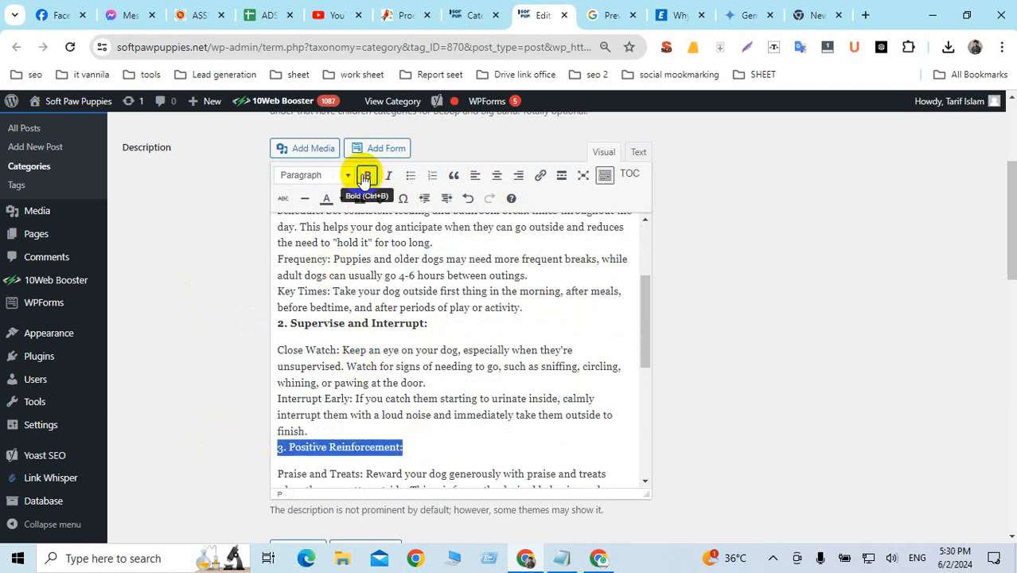
click(367, 175)
click(381, 350)
Make the headings "4. Manage the Environment:" and "5. Address Underlying Issues:" bold
scroll(401, 343, down, 3)
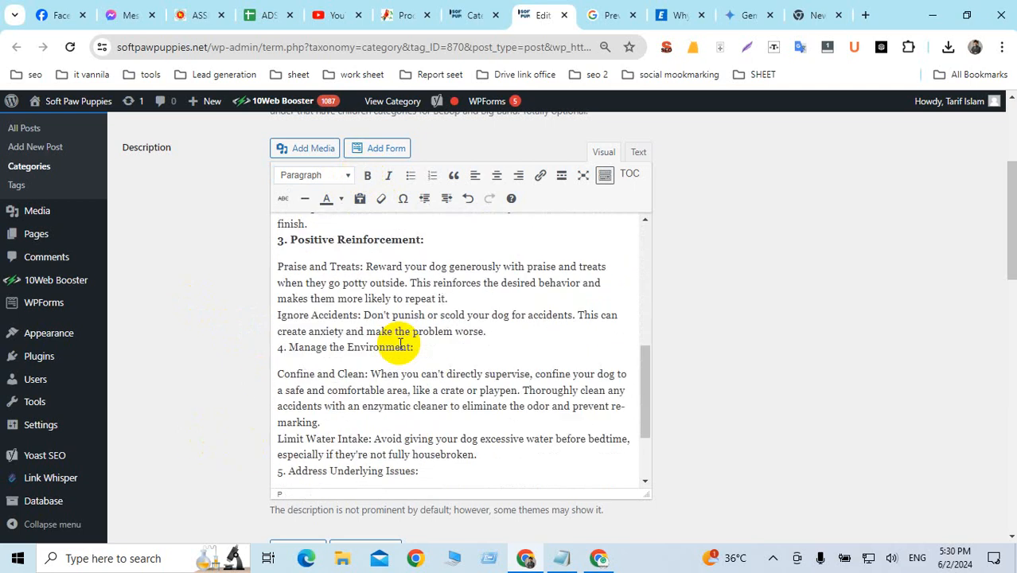
click(413, 330)
triple_click(308, 331)
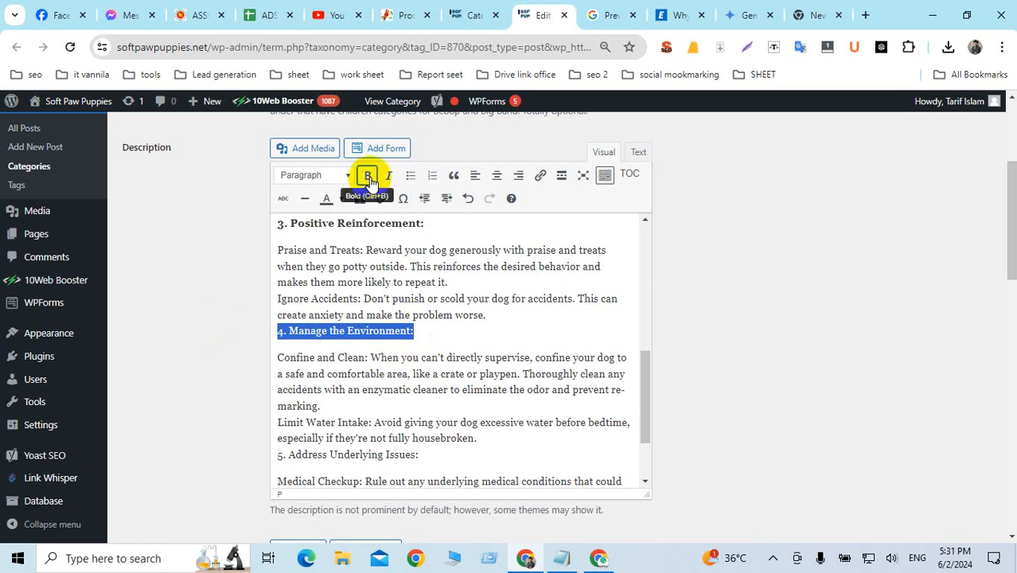
click(366, 175)
click(357, 283)
scroll(391, 307, down, 2)
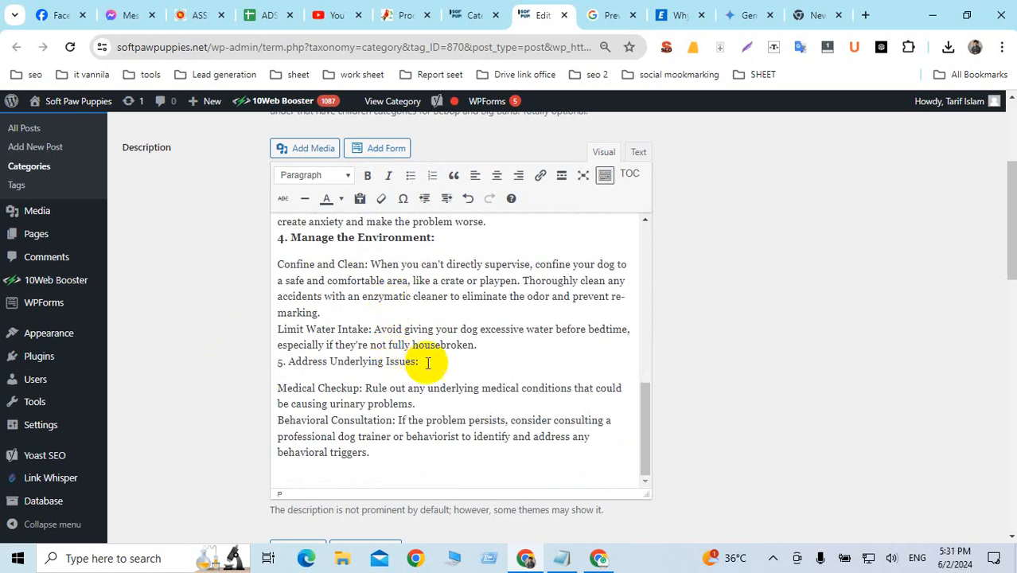
drag(422, 364, 277, 362)
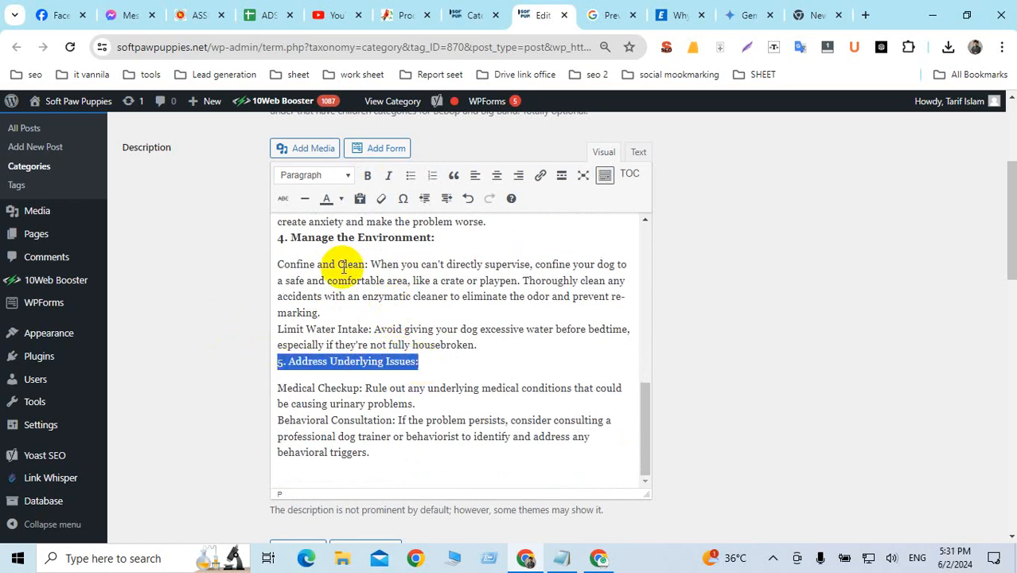
click(367, 175)
click(364, 283)
Delete the "Limit Water Intake" passage above heading 5, including the empty line it leaves
scroll(374, 284, down, 2)
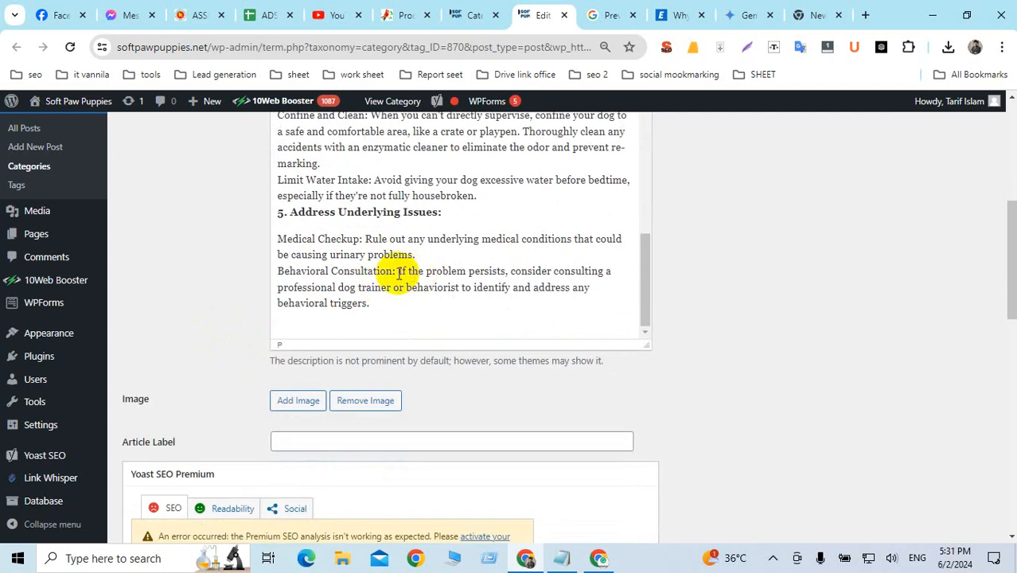
scroll(399, 274, up, 1)
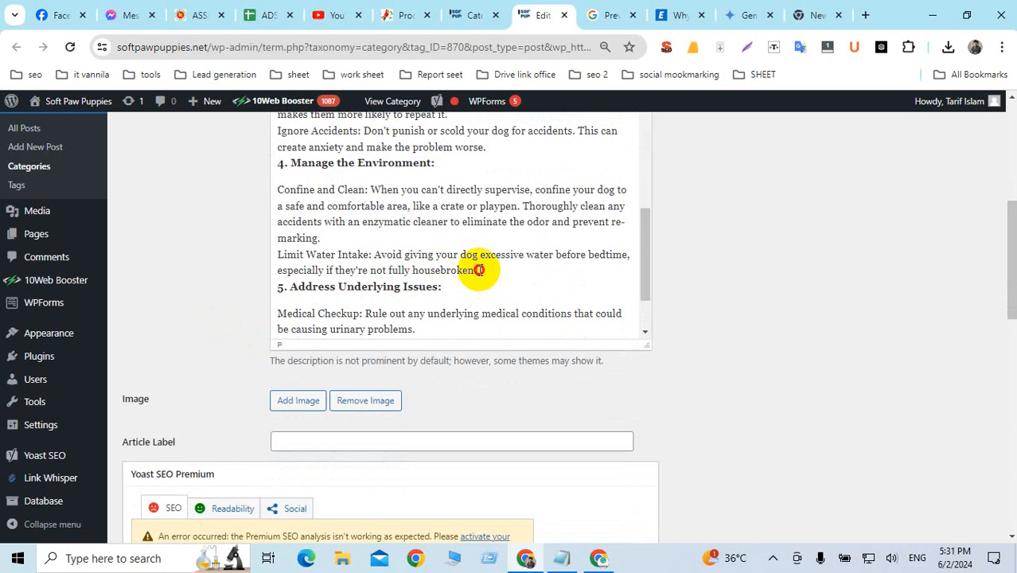
drag(478, 270, 273, 252)
key(BackSpace)
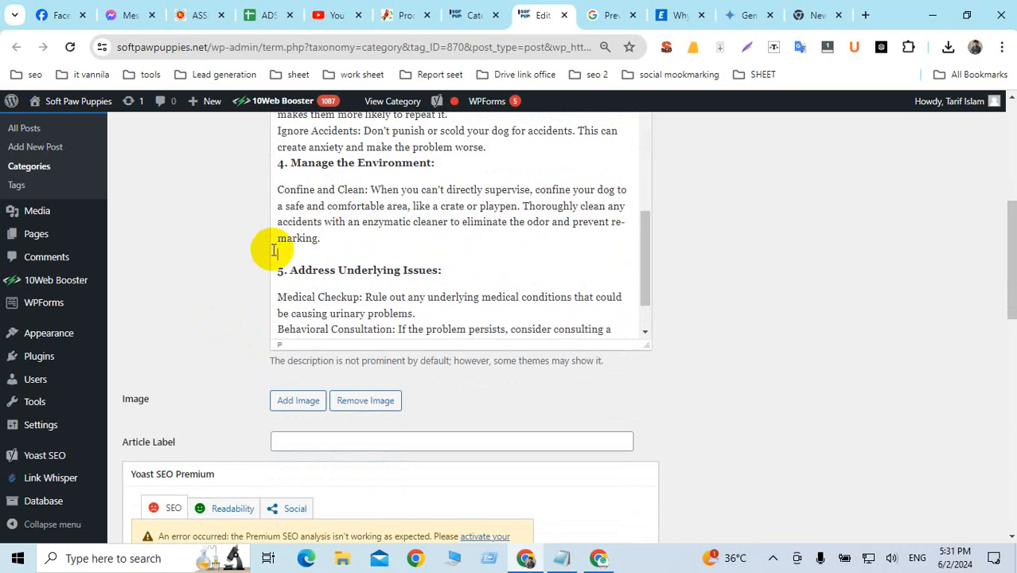
key(BackSpace)
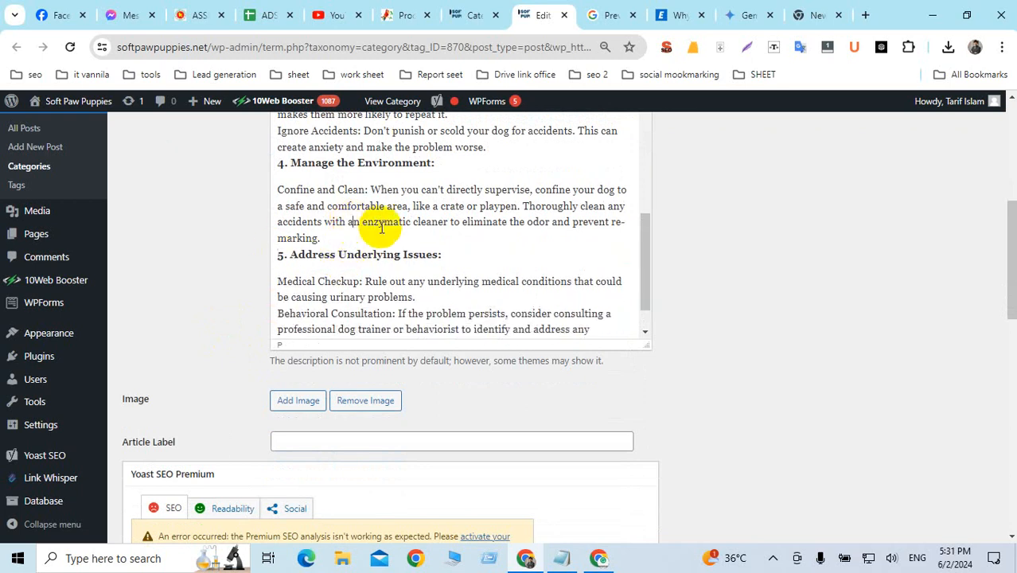
scroll(414, 254, up, 3)
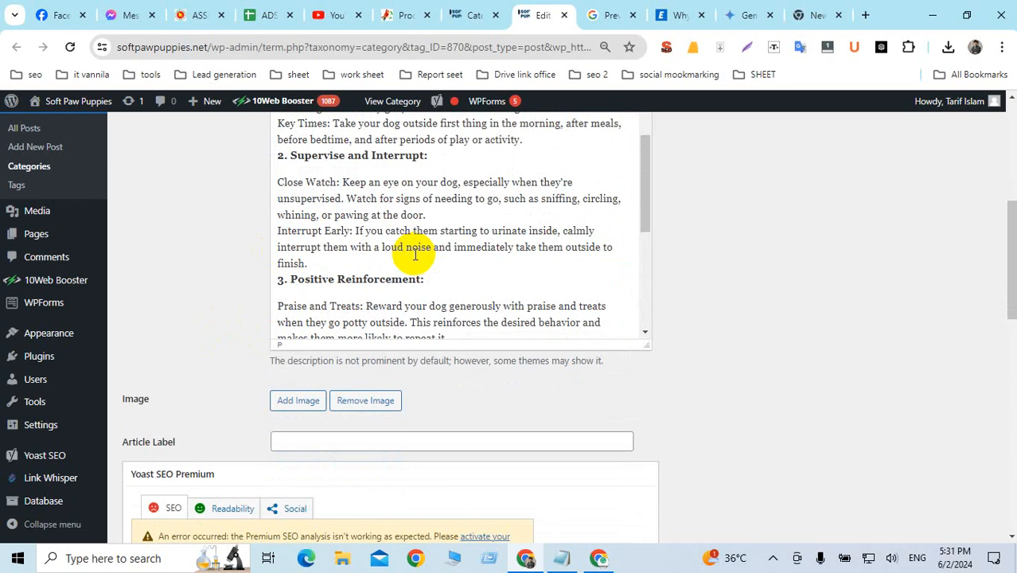
scroll(415, 254, up, 1)
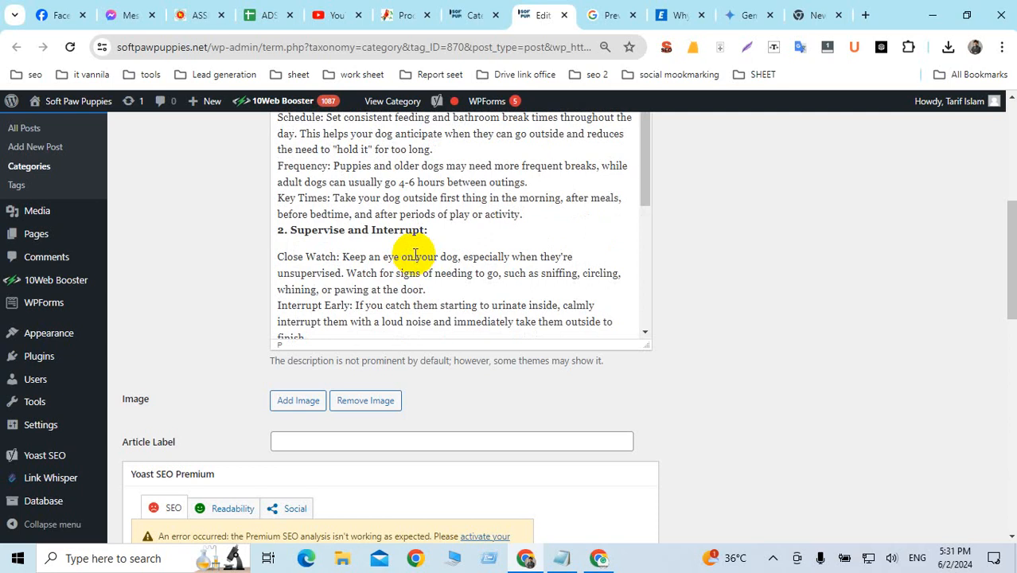
Try to remove the gap between the "2. Supervise and Interrupt:" heading and its "Close Watch" text, then restore the line break
click(278, 261)
key(BackSpace)
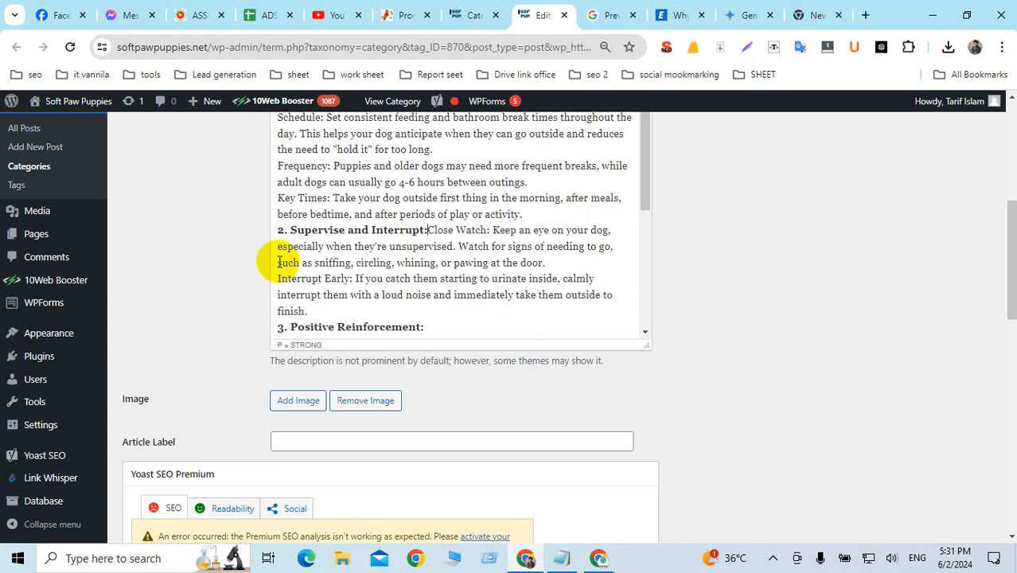
key(Return)
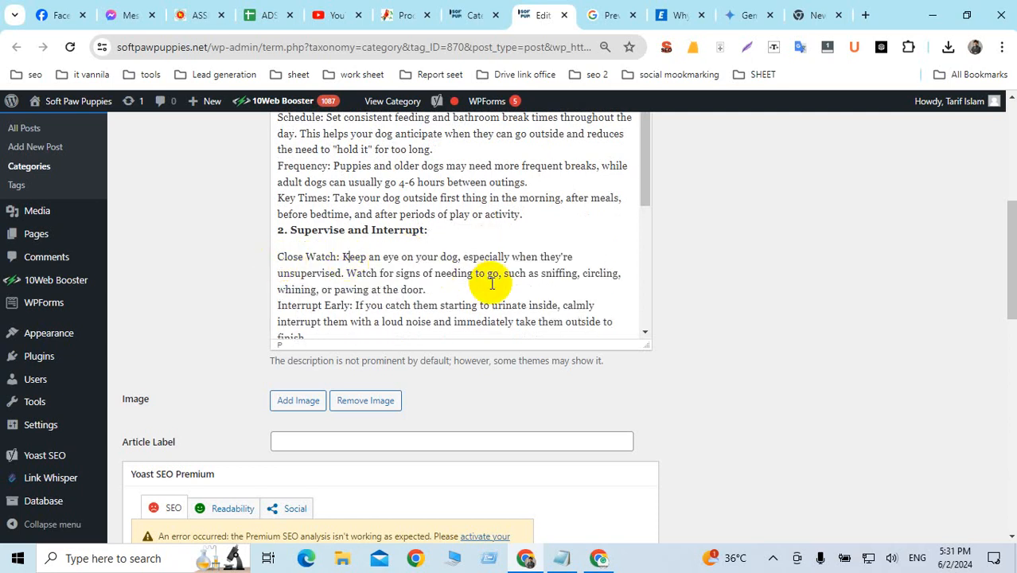
Remove the empty line at the end of the category description
scroll(487, 281, down, 3)
scroll(491, 283, down, 4)
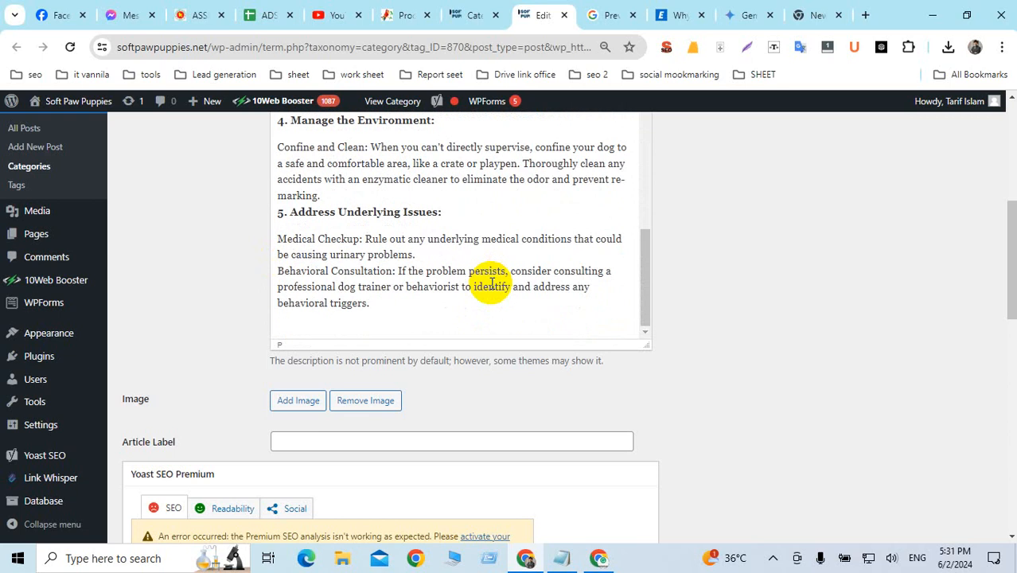
click(326, 319)
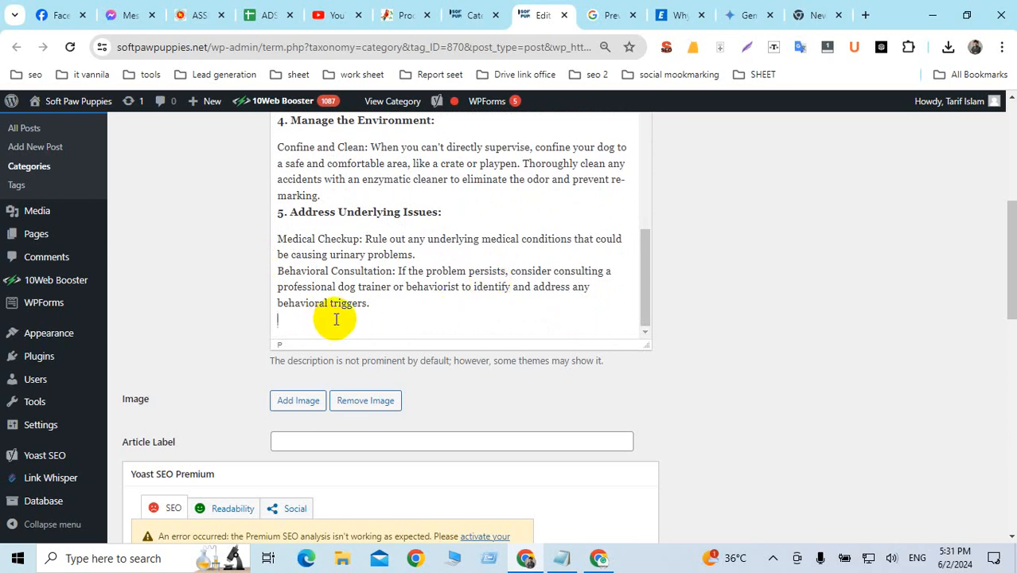
key(BackSpace)
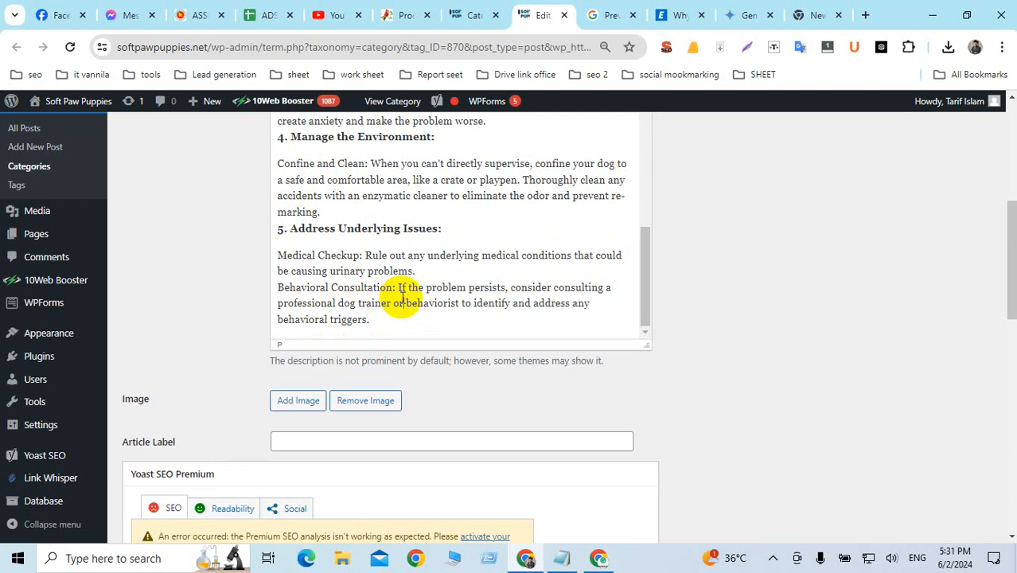
Count the words of the entire category description with Word Counter Plus
key(ctrl+a)
right_click(380, 169)
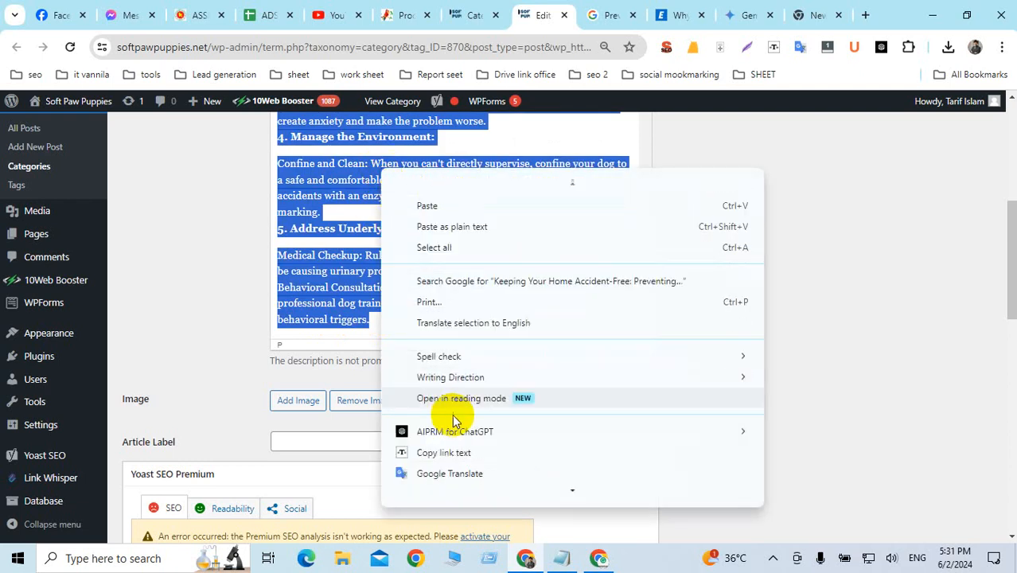
scroll(454, 422, down, 1)
click(446, 458)
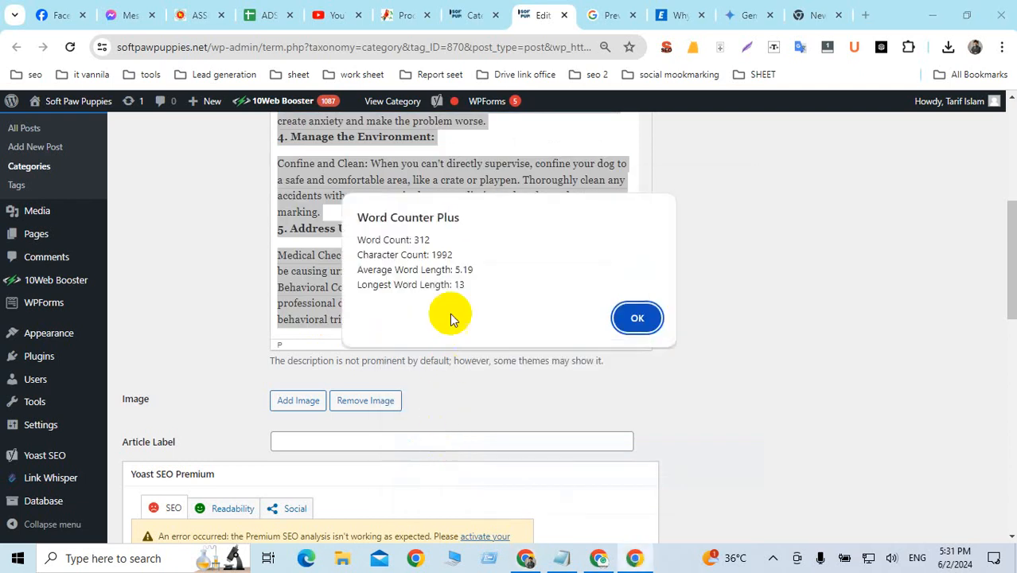
click(595, 319)
click(378, 256)
Delete the sentence starting "Thoroughly clean any accidents" from the "Confine and Clean" passage under heading 4
scroll(402, 267, up, 1)
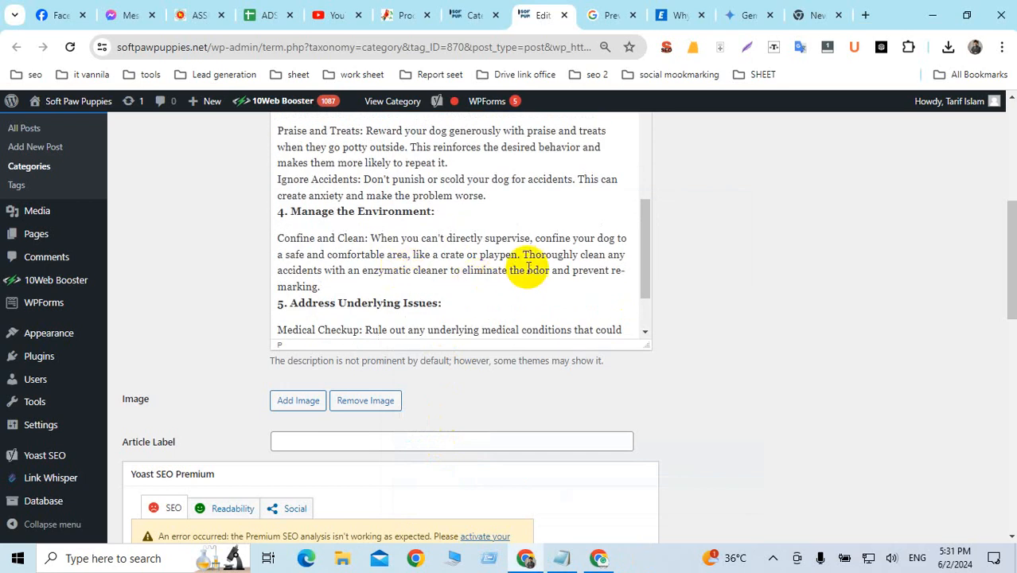
drag(523, 256, 537, 286)
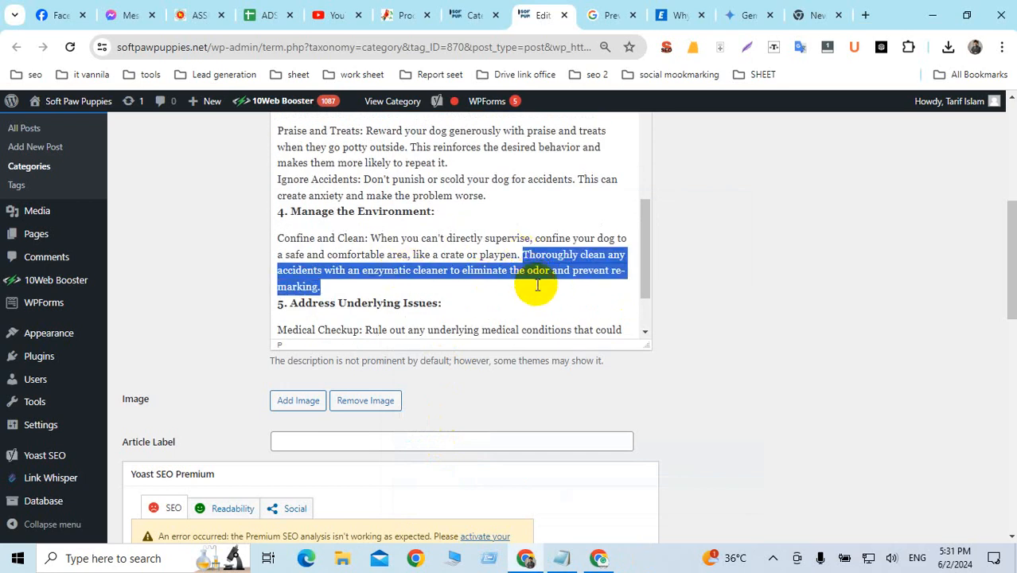
key(BackSpace)
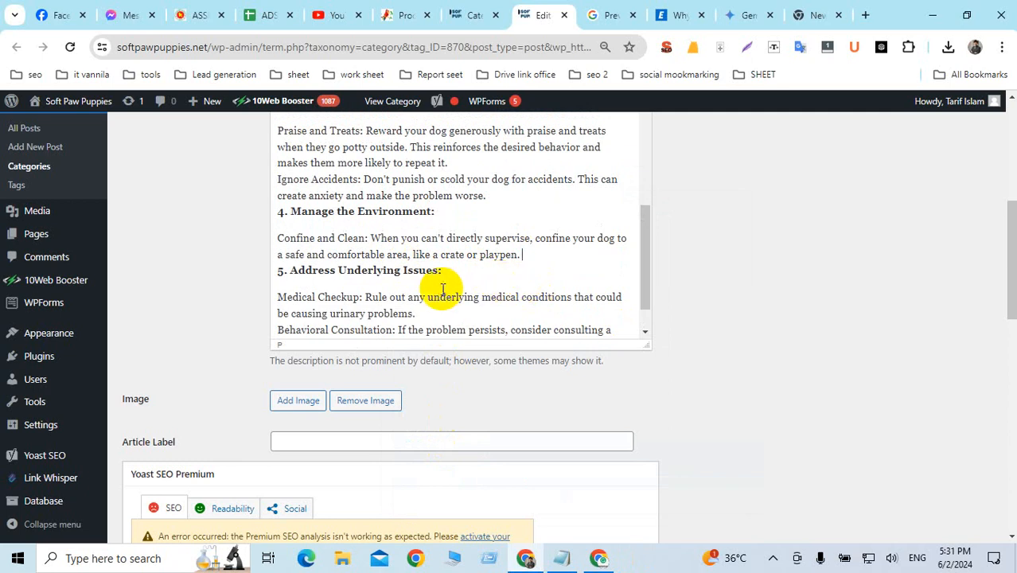
Delete the "Ignore Accidents" passage under heading 3, including the empty line it leaves
scroll(447, 289, down, 1)
scroll(446, 290, up, 1)
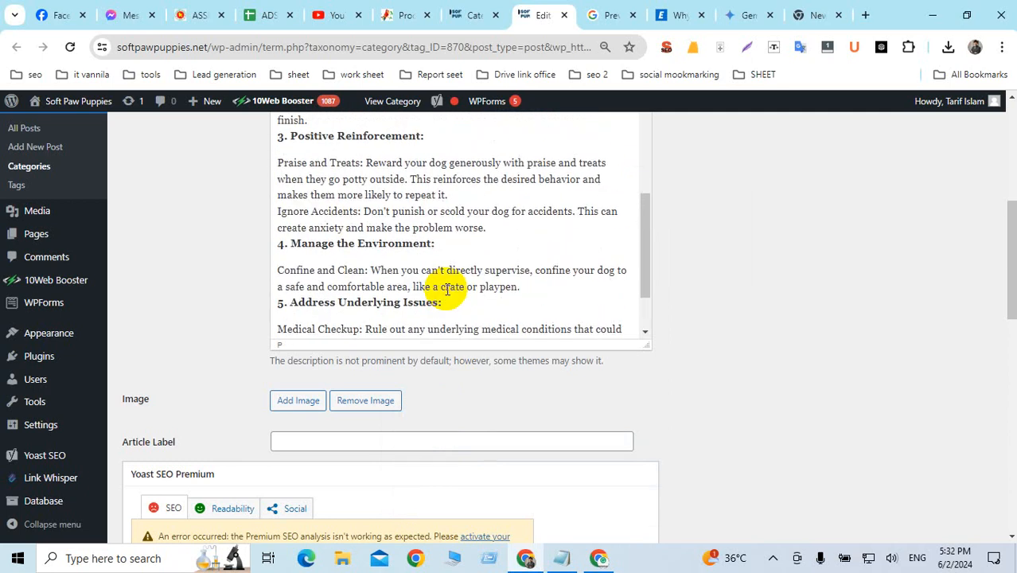
drag(485, 226, 265, 218)
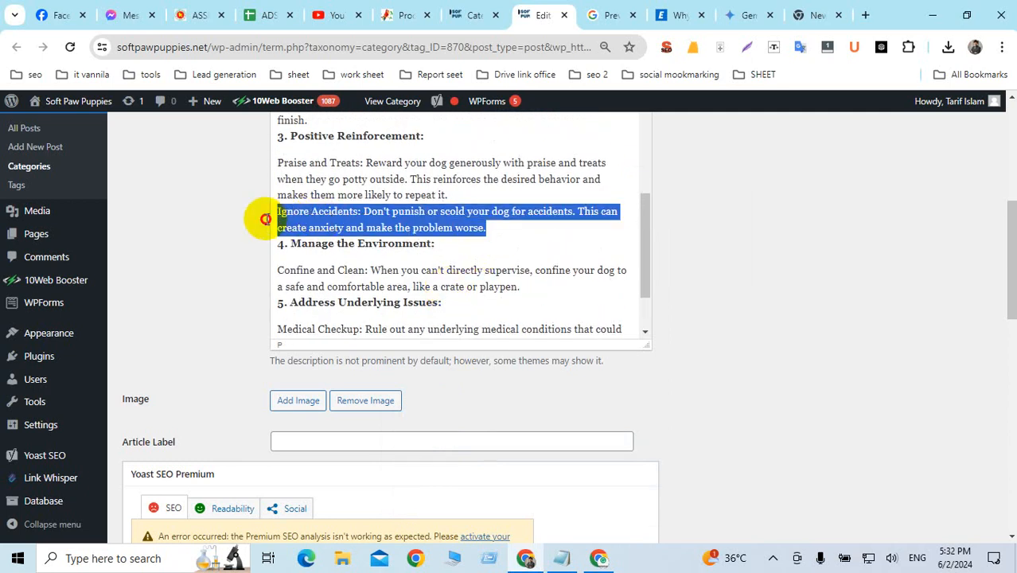
key(BackSpace)
key(BackSpace)
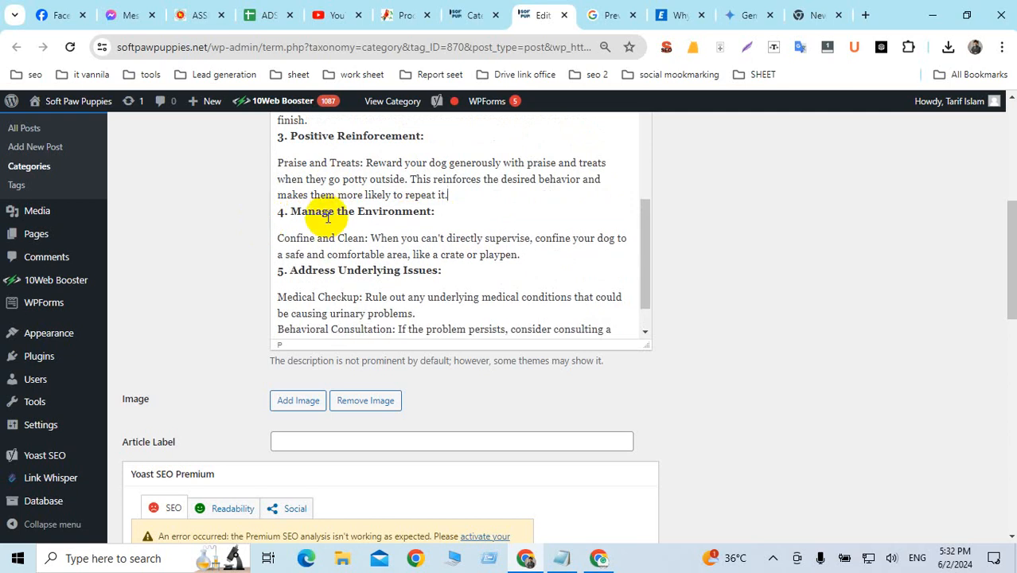
click(394, 213)
Copy "Prevent Indoor Dog Urination" from the Google search query and set it as the Yoast focus keyphrase
scroll(430, 304, down, 1)
scroll(431, 311, down, 4)
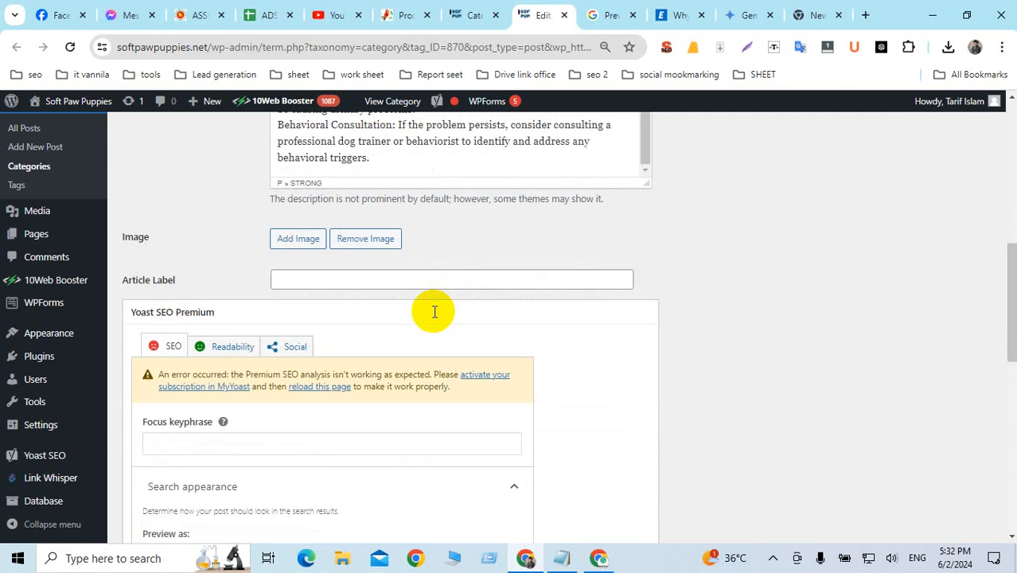
click(149, 308)
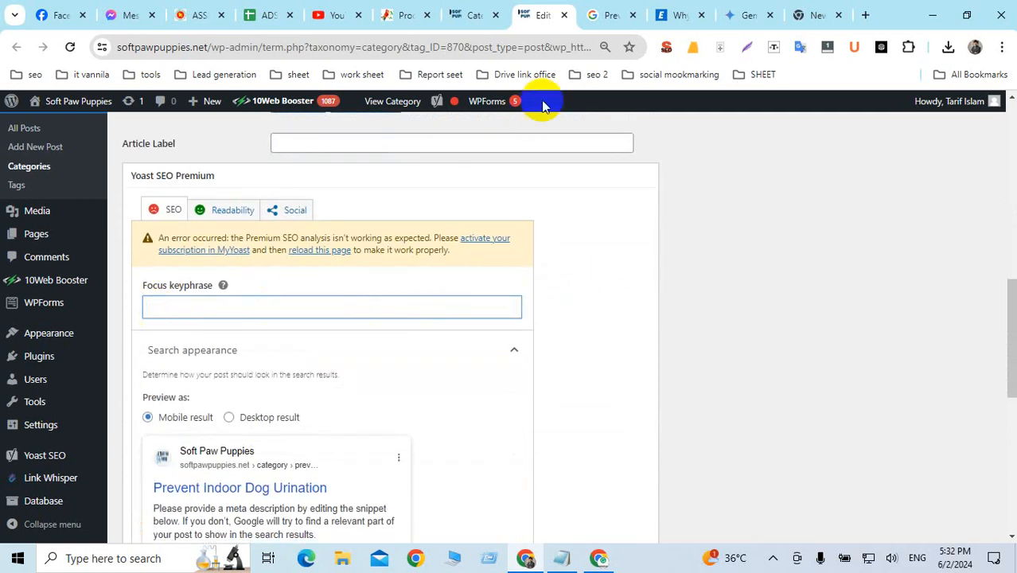
click(605, 16)
drag(300, 110, 84, 125)
key(ctrl+c)
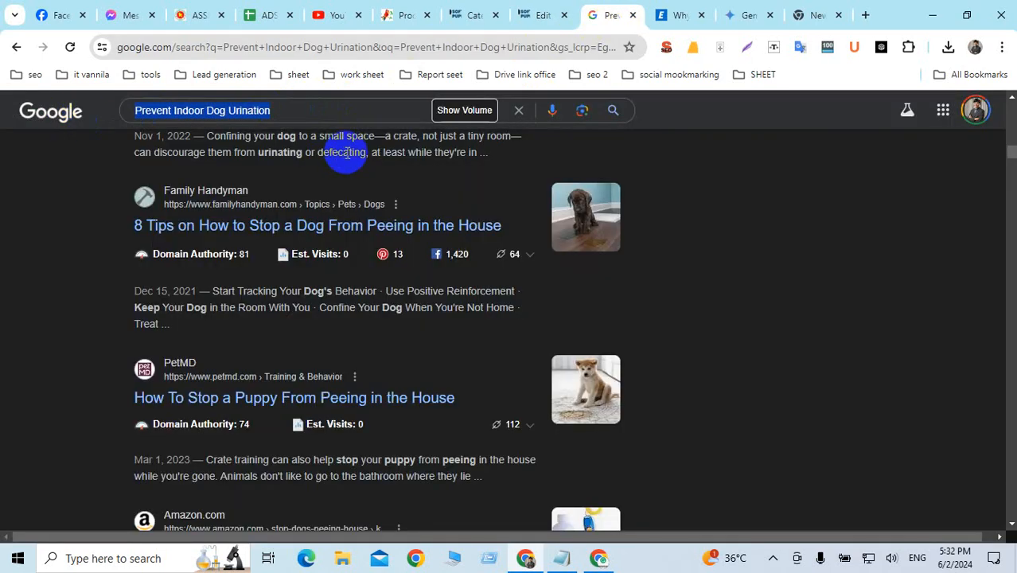
click(545, 16)
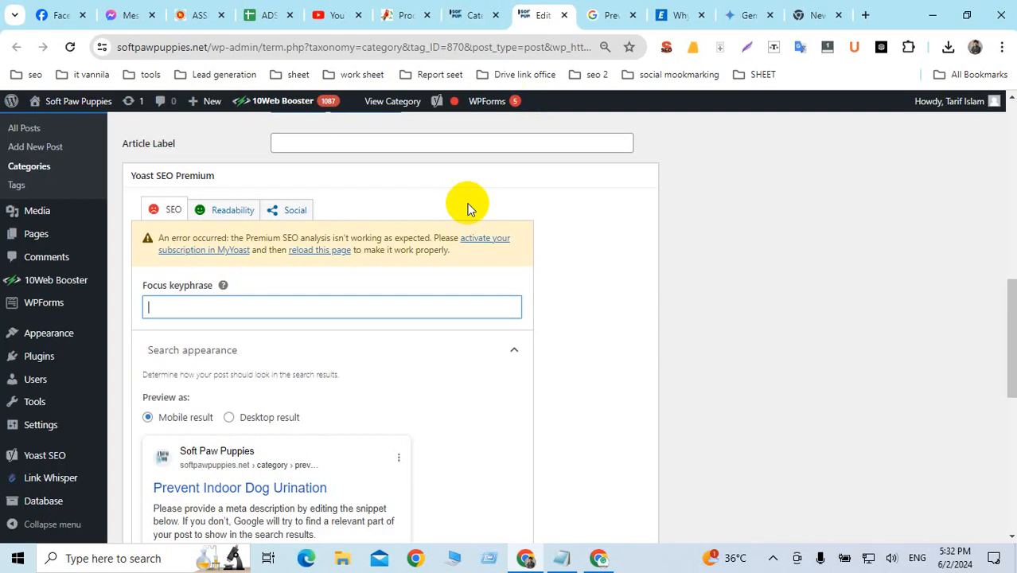
click(176, 310)
key(ctrl+v)
click(624, 295)
Search the category edit page for "Prevent Indoor Dog Urination" and check where the keyphrase occurs around the description
scroll(528, 319, down, 2)
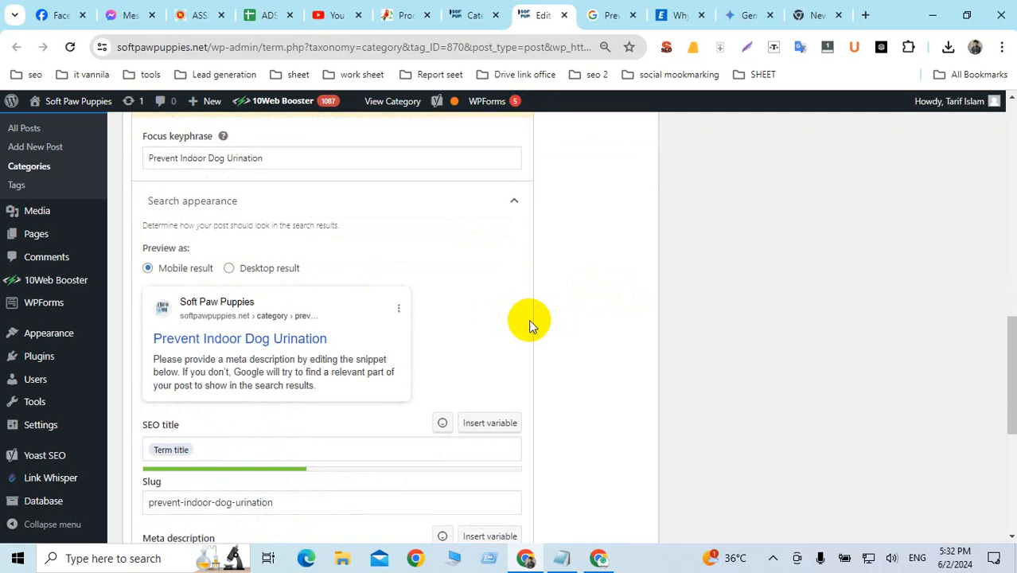
key(ctrl+f)
key(ctrl+v)
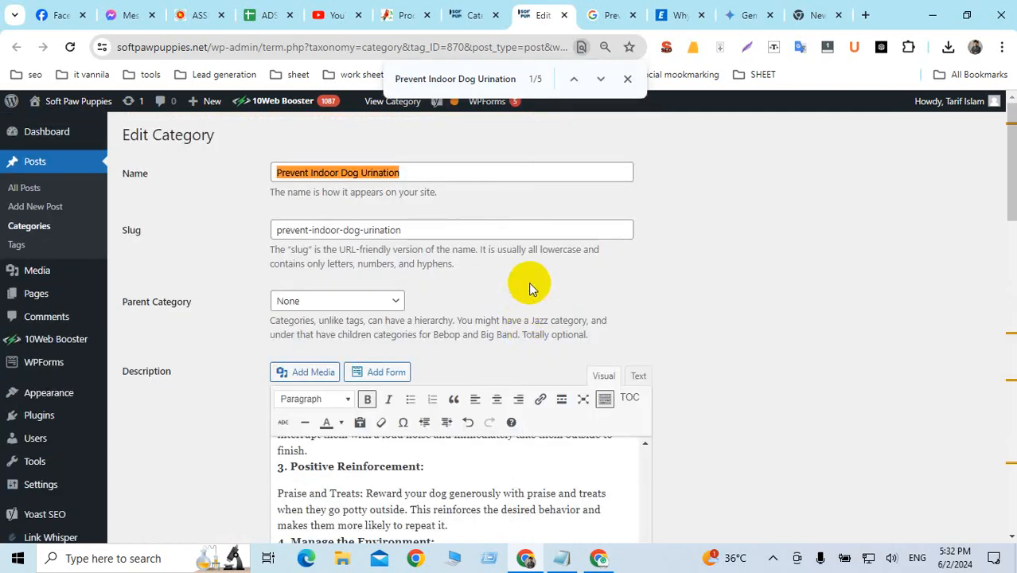
scroll(529, 282, down, 2)
scroll(528, 284, up, 2)
scroll(526, 283, down, 2)
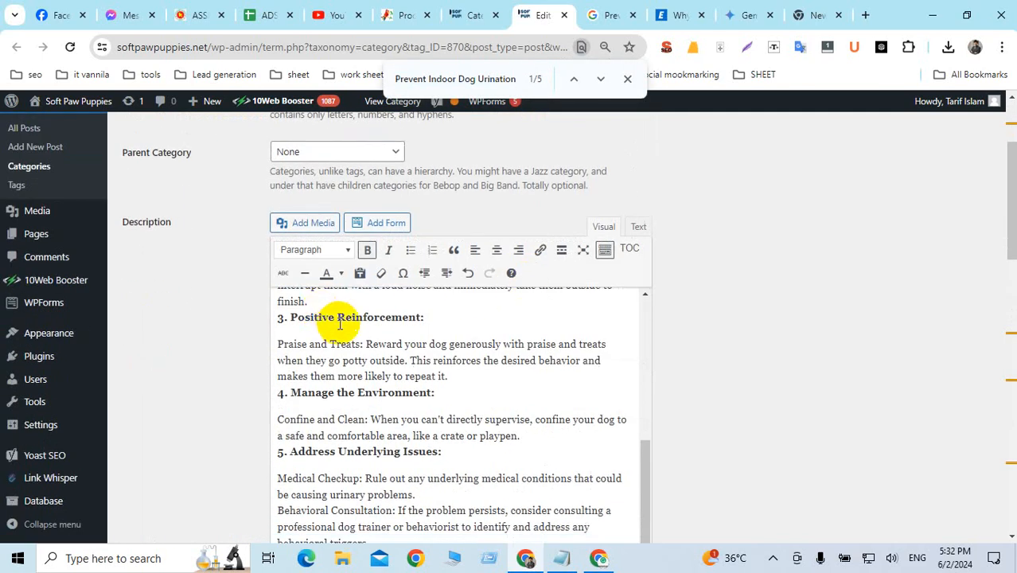
scroll(339, 334, up, 1)
scroll(343, 341, up, 6)
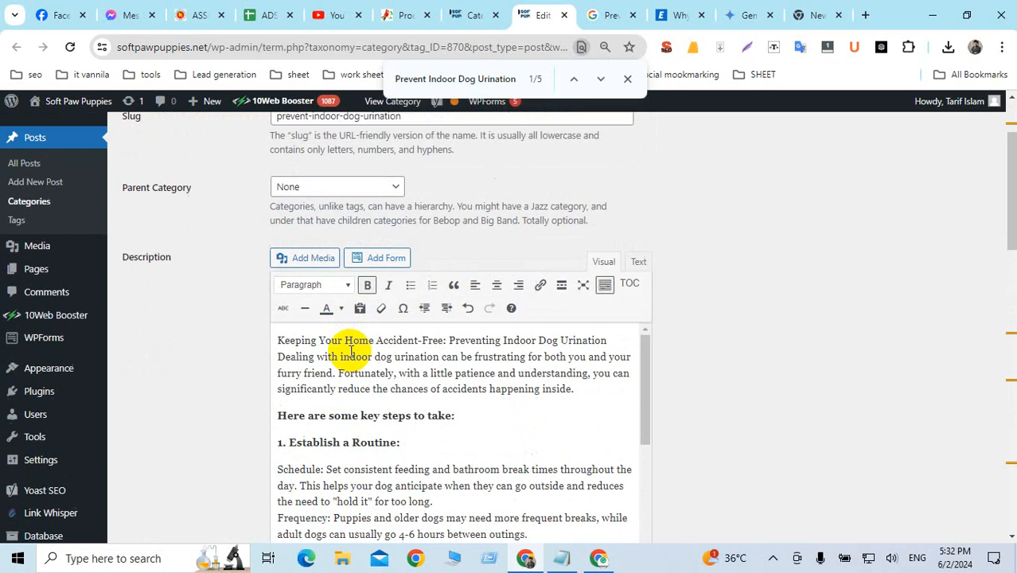
Replace "Keeping Your Home Accident-Free" in the description's opening line with "Prevent Indoor Dog Urination"
scroll(748, 336, down, 2)
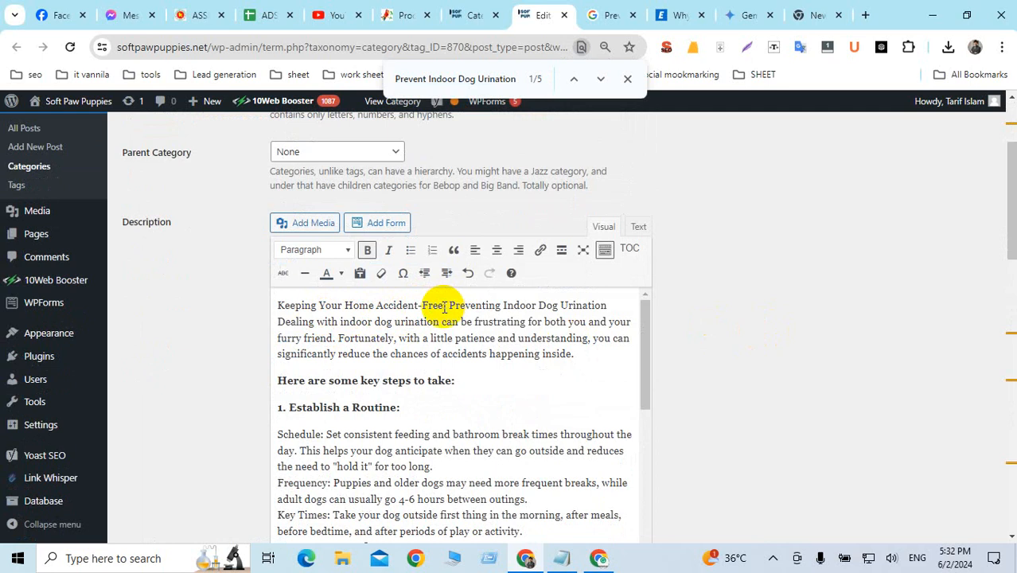
drag(444, 308, 277, 307)
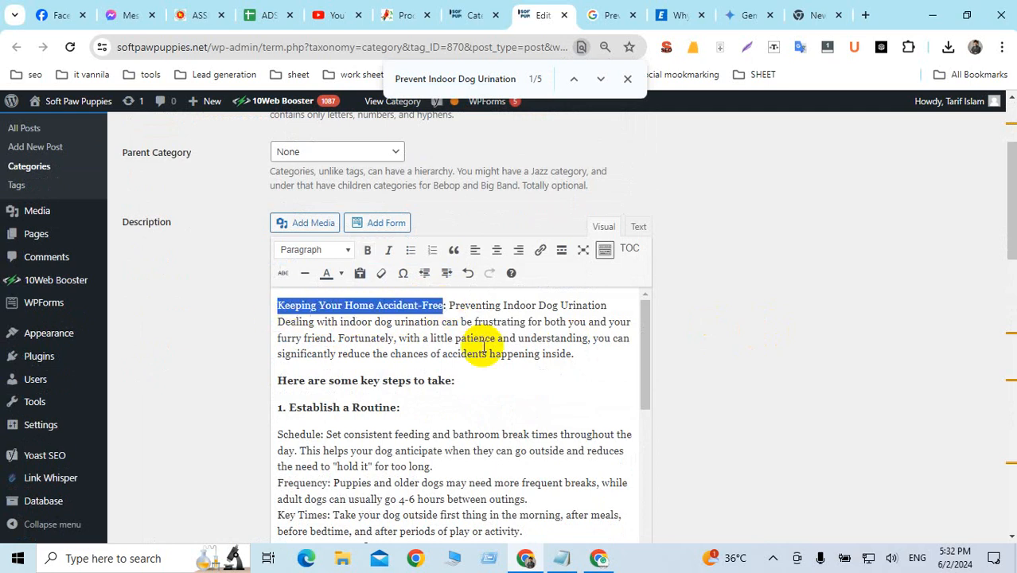
key(ctrl+v)
Browse the Google image results for "Prevent Indoor Dog Urination" for a possible category image
scroll(435, 356, down, 5)
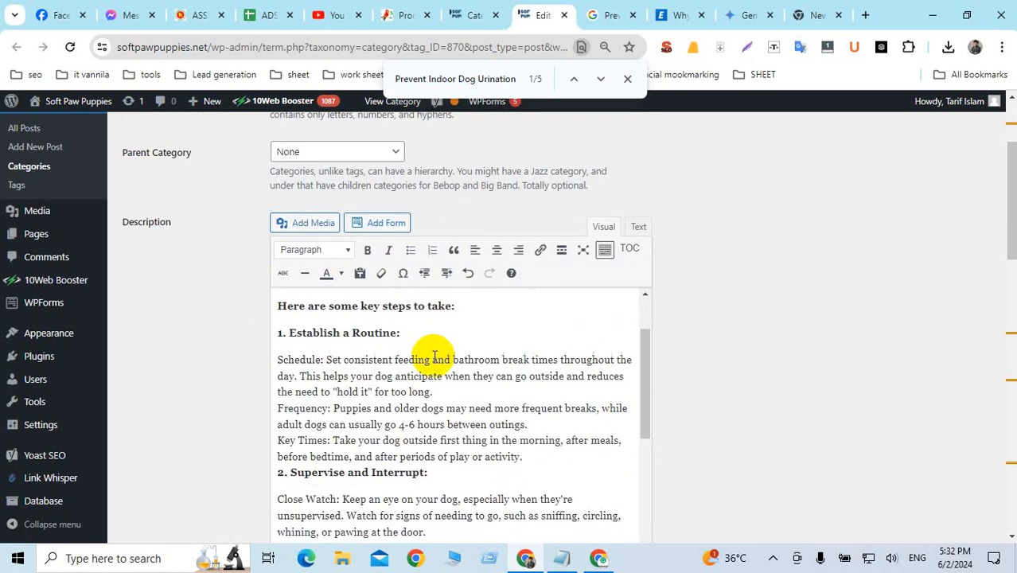
scroll(680, 351, down, 5)
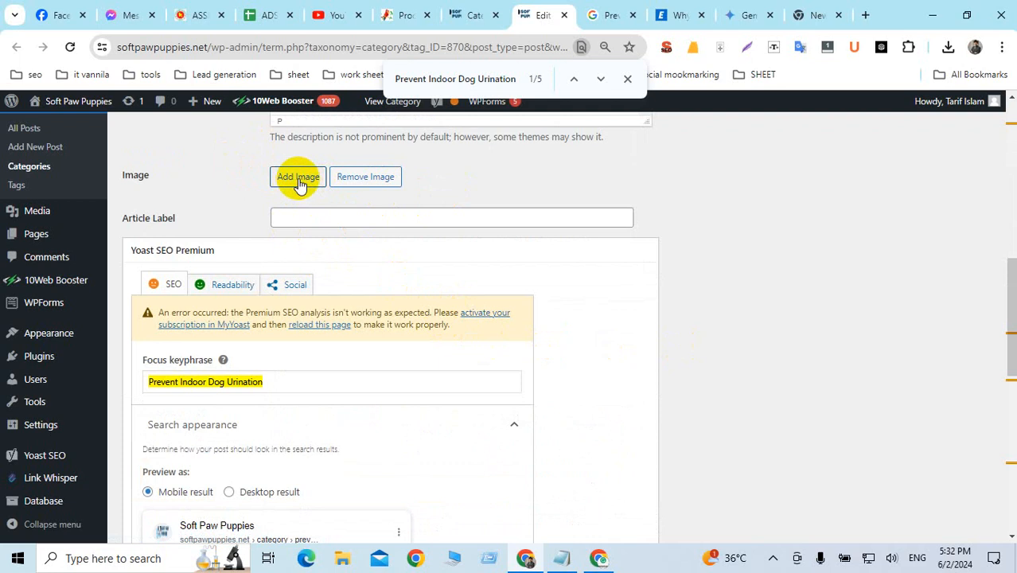
click(606, 15)
scroll(322, 198, up, 10)
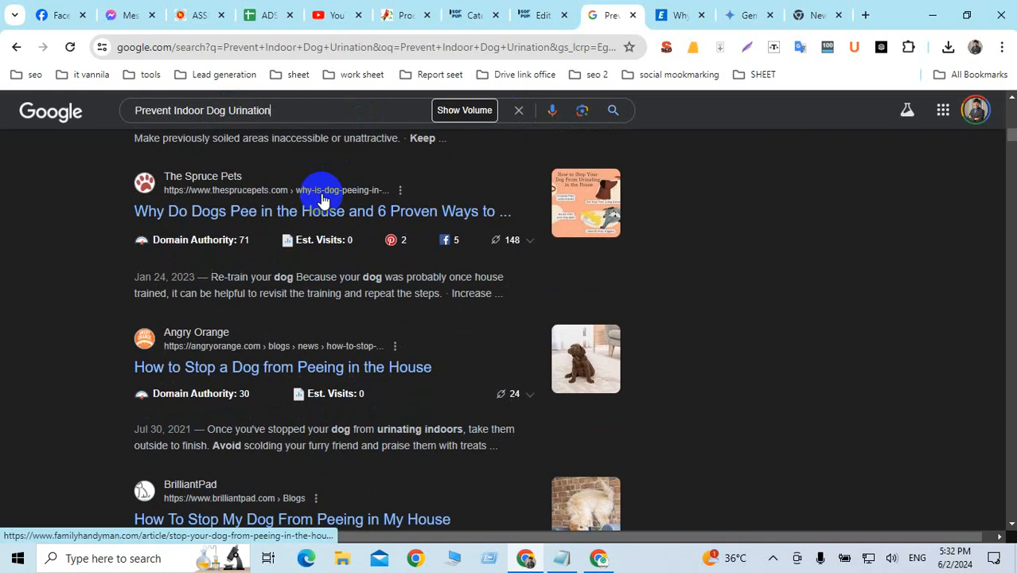
click(191, 175)
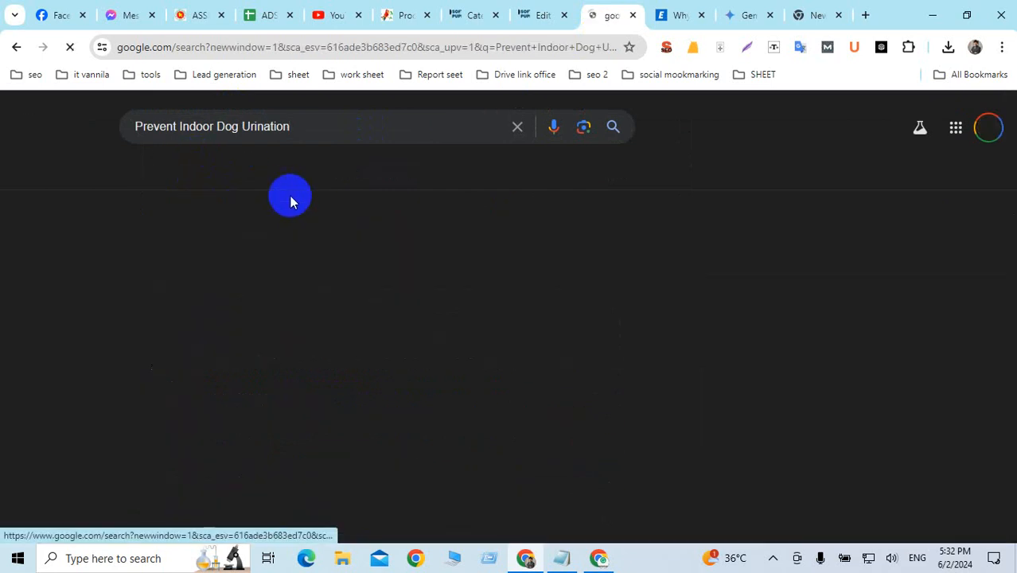
scroll(575, 310, down, 2)
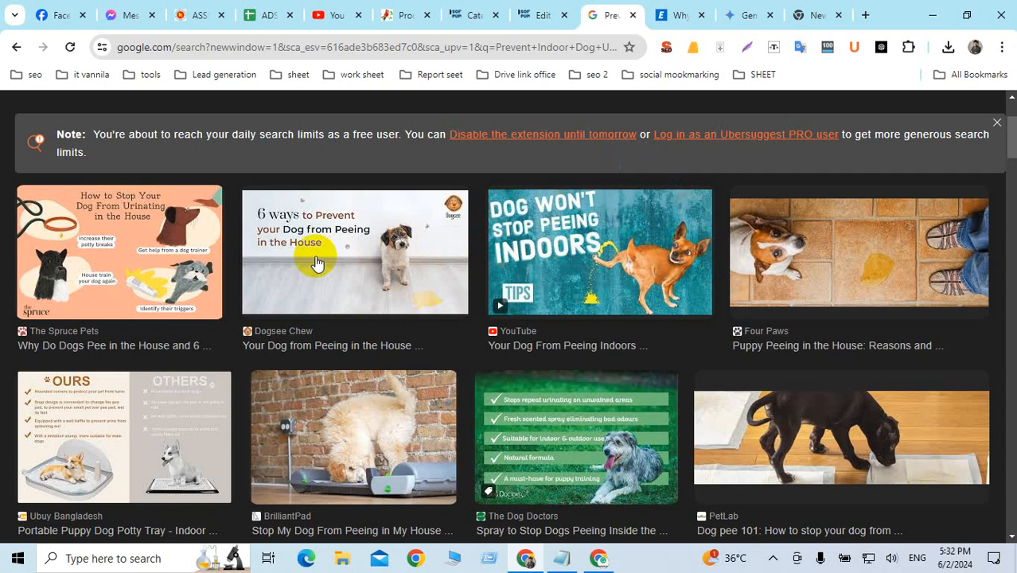
click(389, 261)
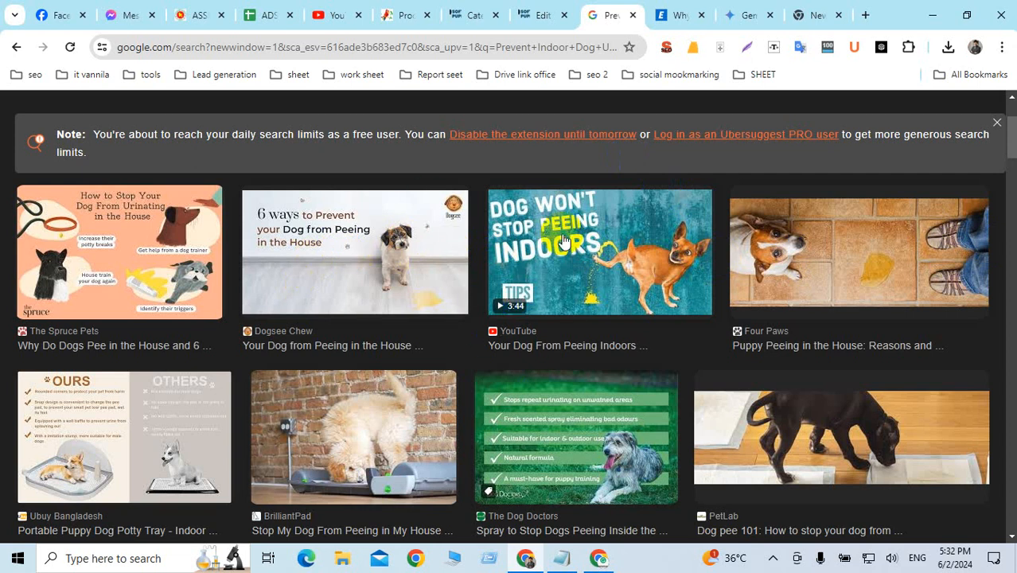
scroll(665, 314, down, 3)
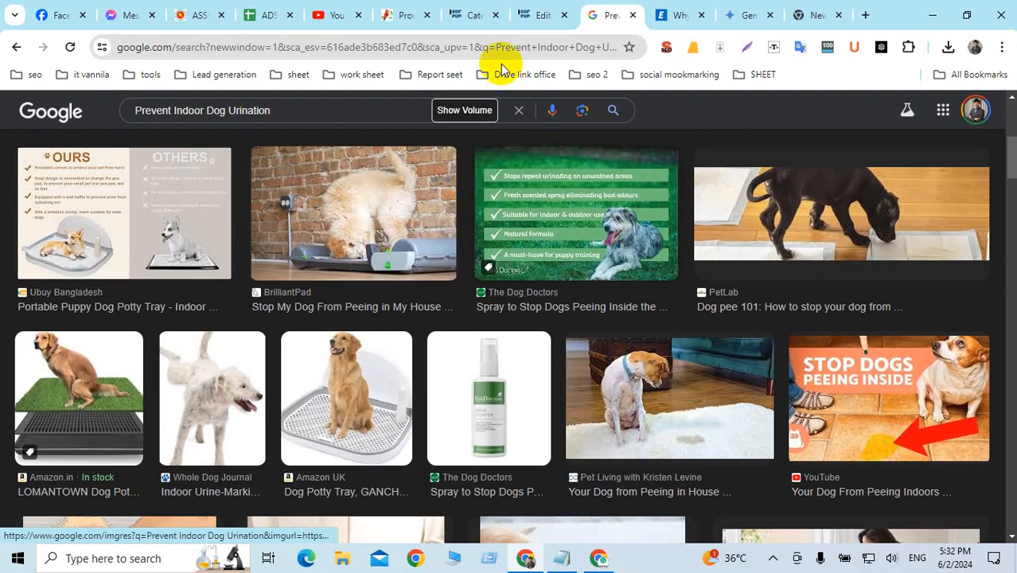
On the category edit page, copy the description's opening line and first paragraph, ending with "accidents happening inside."
click(557, 16)
scroll(340, 319, down, 2)
scroll(340, 323, down, 5)
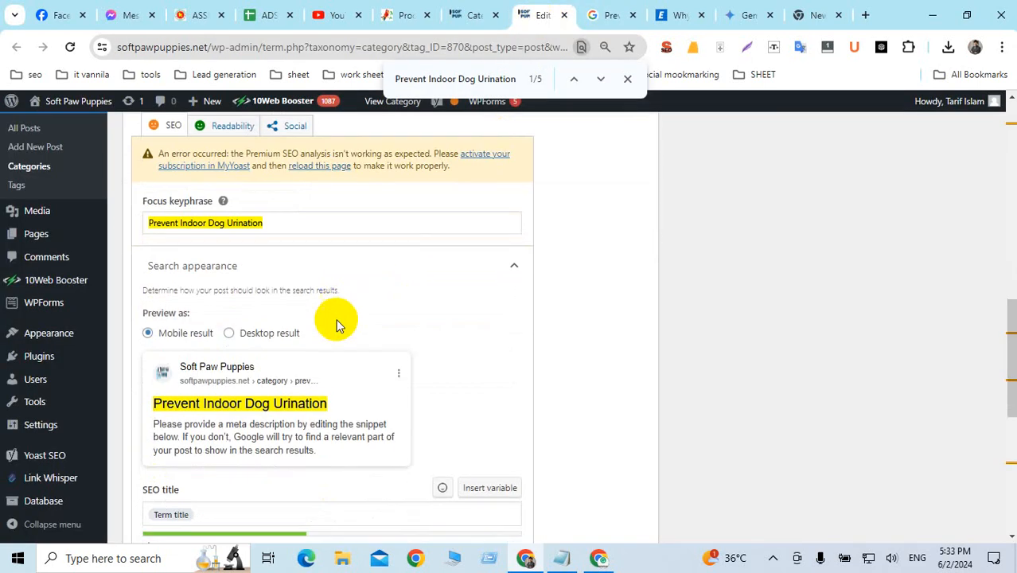
click(155, 261)
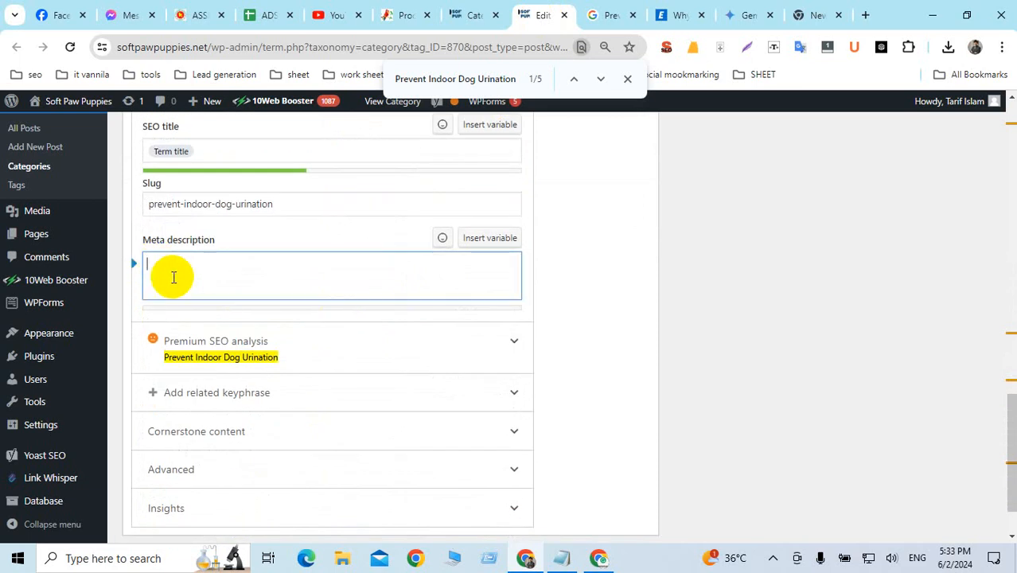
scroll(443, 295, up, 5)
scroll(443, 295, up, 10)
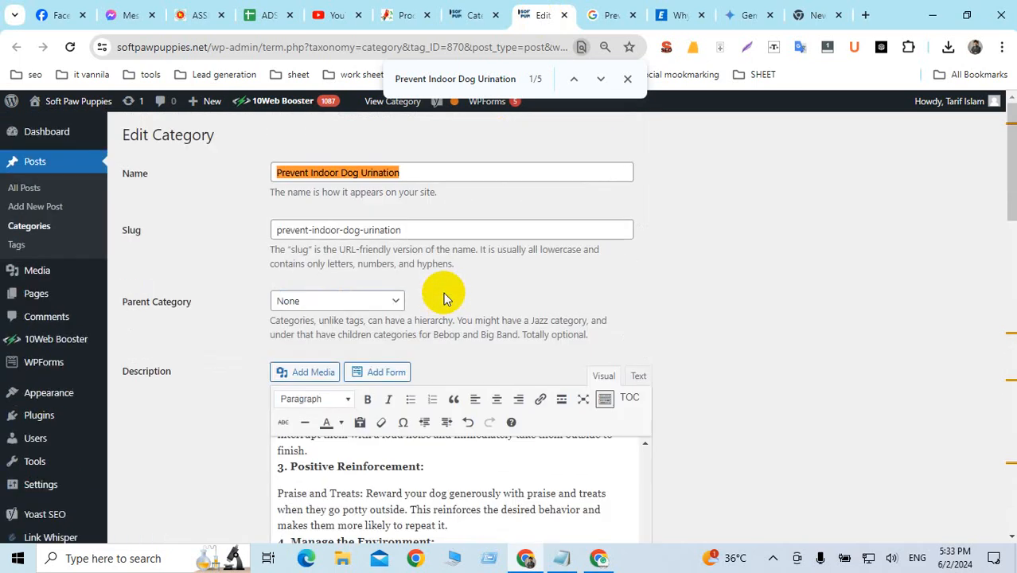
scroll(444, 292, down, 2)
scroll(464, 338, up, 5)
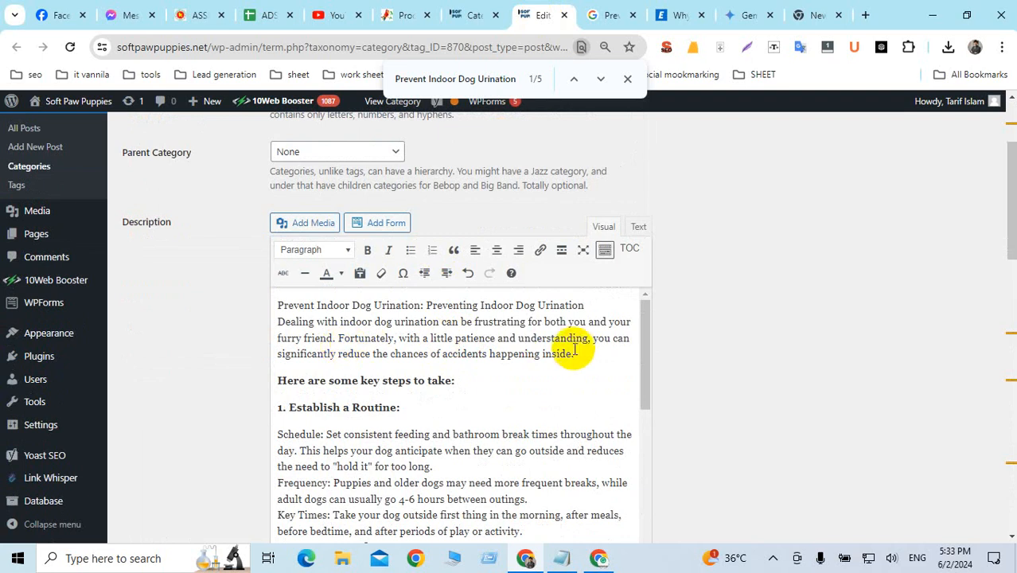
drag(583, 353, 260, 310)
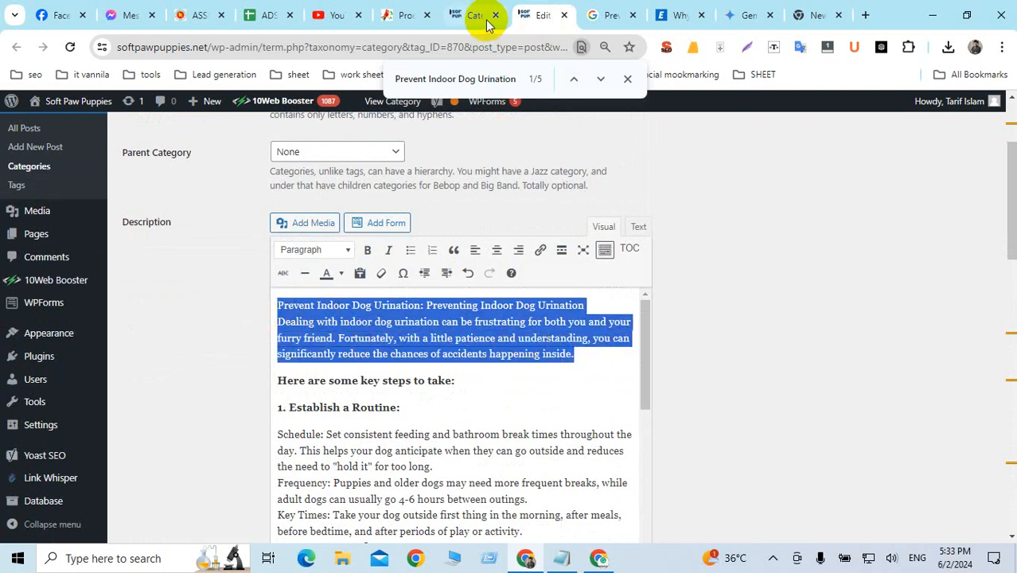
Paste the copied introduction, starting "Prevent Indoor Dog Urination: Preventing Indoor Dog Urination", into the Yoast meta description
scroll(342, 396, down, 6)
scroll(342, 395, down, 8)
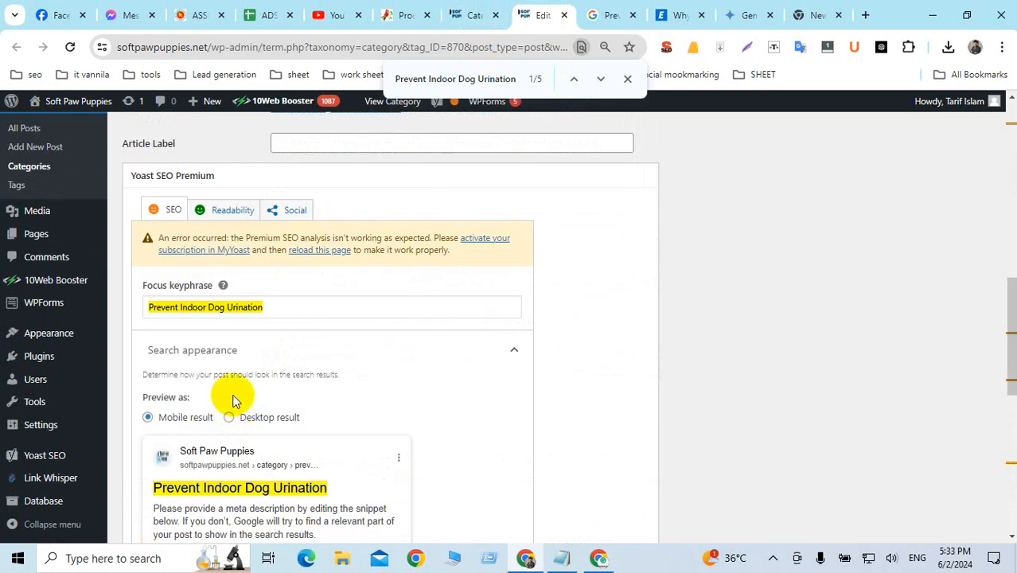
scroll(234, 400, down, 4)
scroll(235, 383, down, 2)
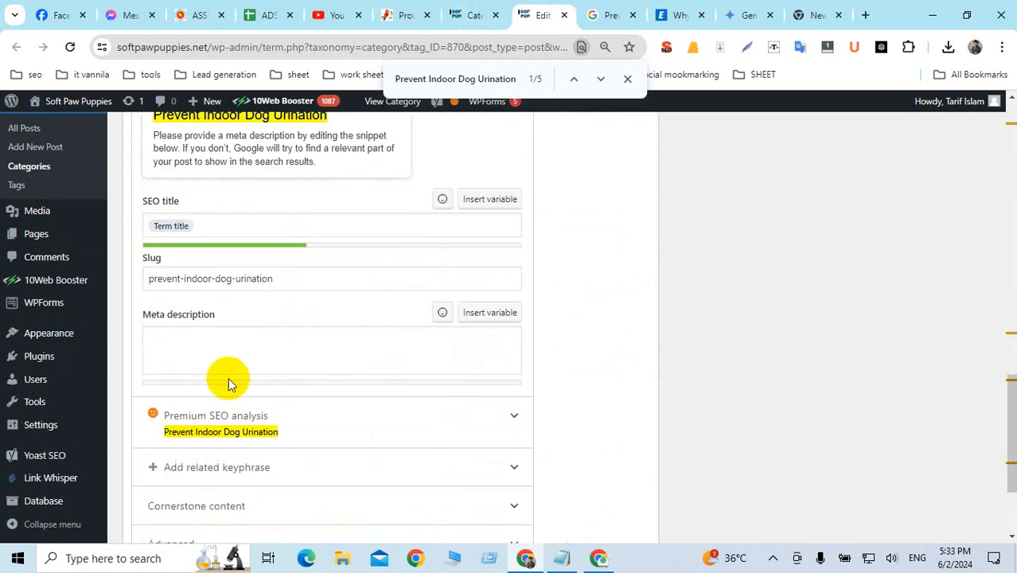
click(166, 347)
text(Prevent Indoor Dog Urination: Preventing Indoor Dog UrinationDealing with indoor dog urination can be frustrating for both you and your furry friend. Fortunately, with a little patience and understanding, you can significantly reduce the chances of accidents happening inside.)
click(580, 355)
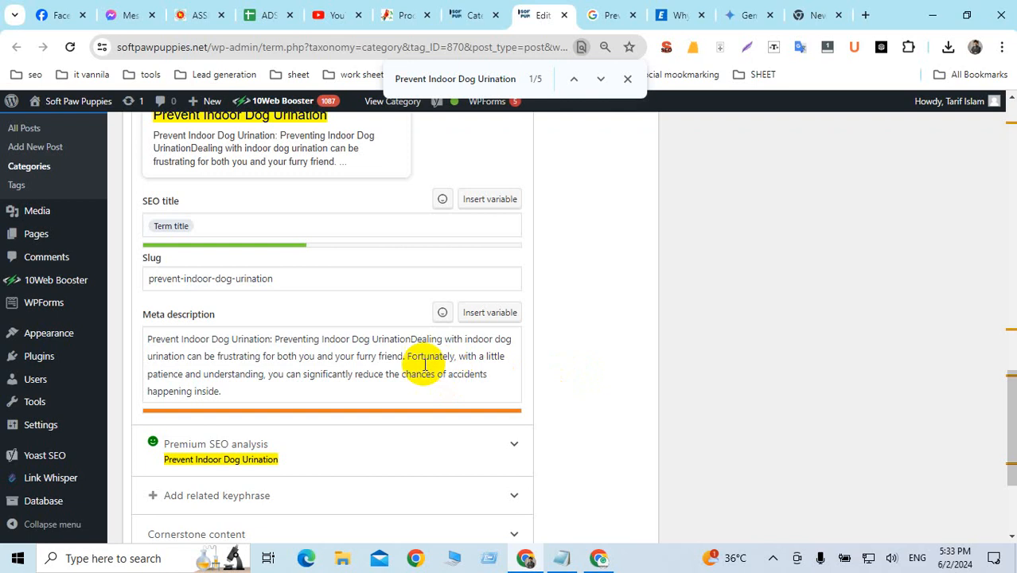
Trim the meta description by removing everything from "Fortunately" onward, so it ends with "your furry friend."
drag(408, 359, 427, 395)
key(BackSpace)
key(BackSpace)
text(,)
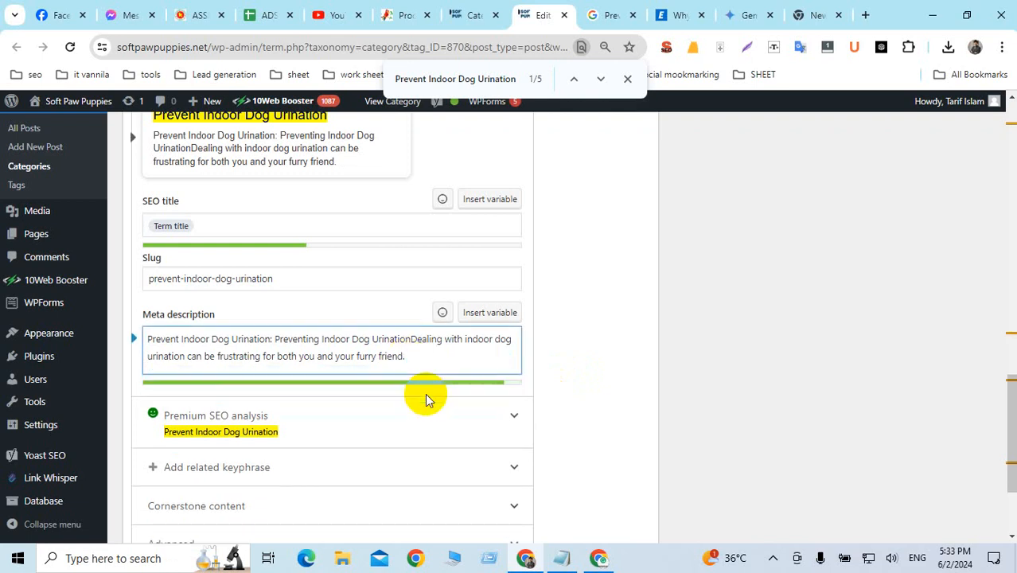
click(581, 355)
Expand the Premium SEO analysis and set the keyphrase synonyms to "Prevent Indoor Dog Urination, Indoor Dog Urination"
scroll(495, 374, down, 2)
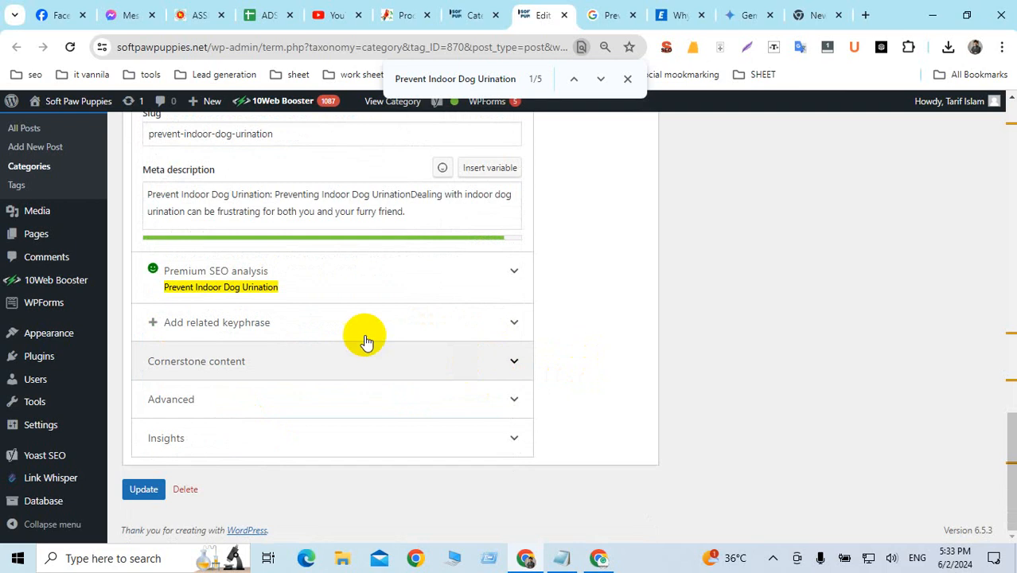
click(298, 278)
click(159, 338)
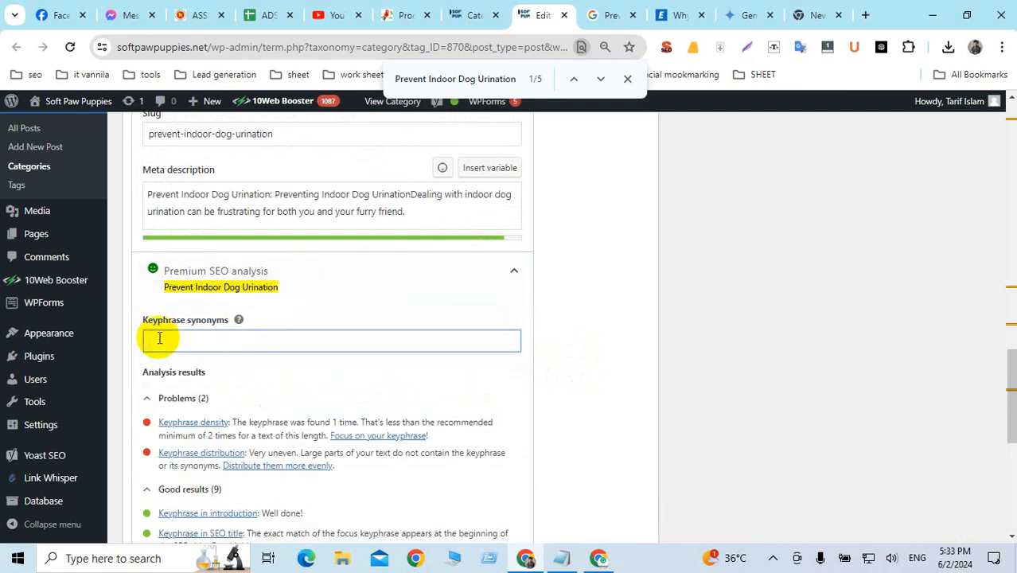
click(464, 84)
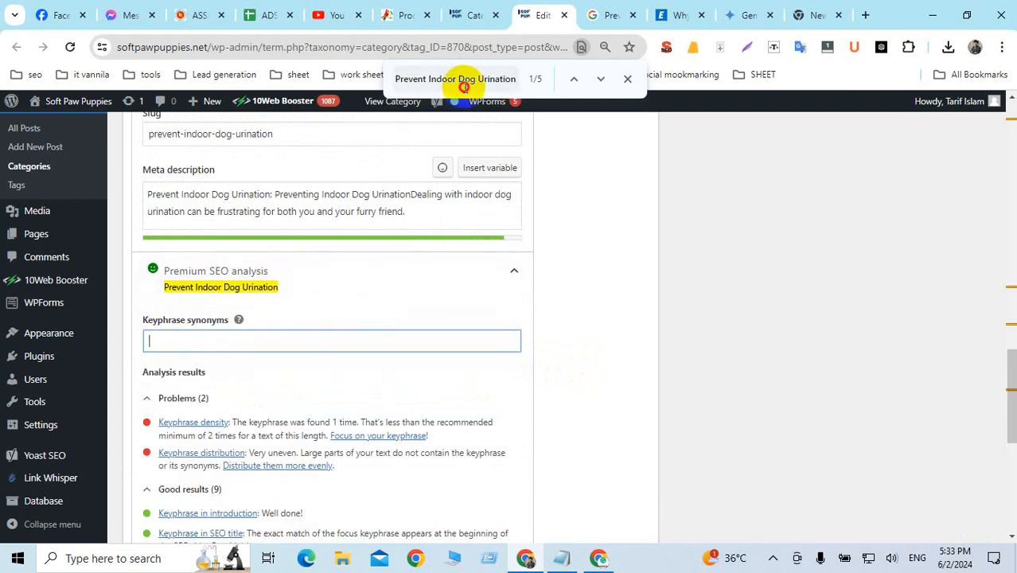
triple_click(464, 86)
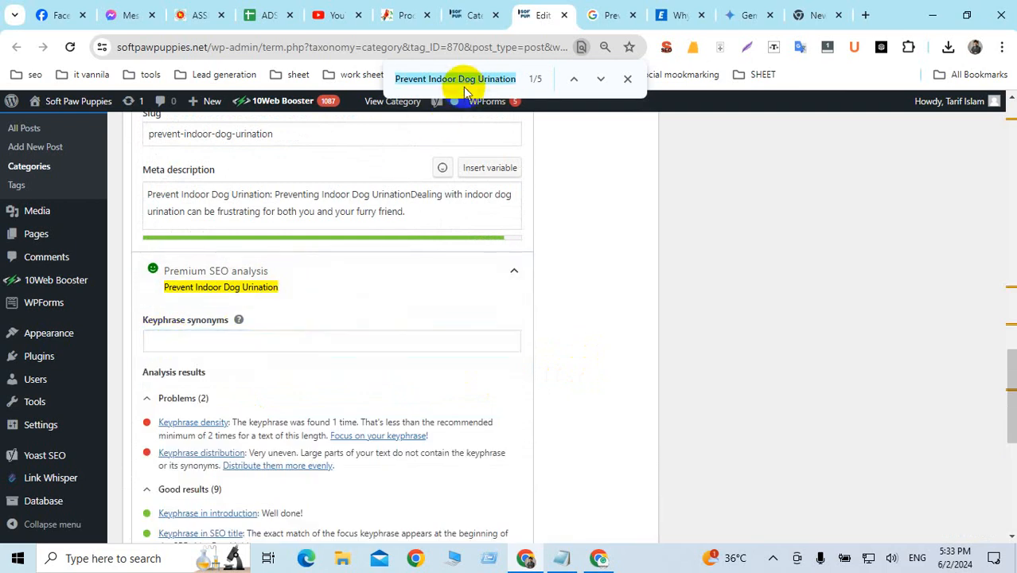
click(166, 344)
text(, Indoor Dog Urination)
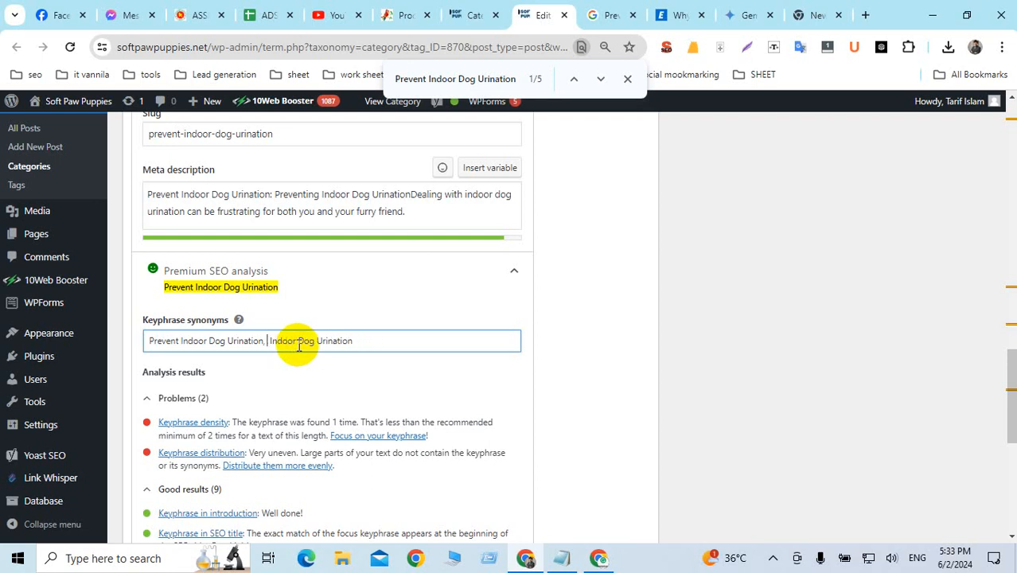
click(576, 355)
Enlarge the page to review the Yoast keyphrase density and distribution problems, and submit the category update
scroll(425, 345, down, 2)
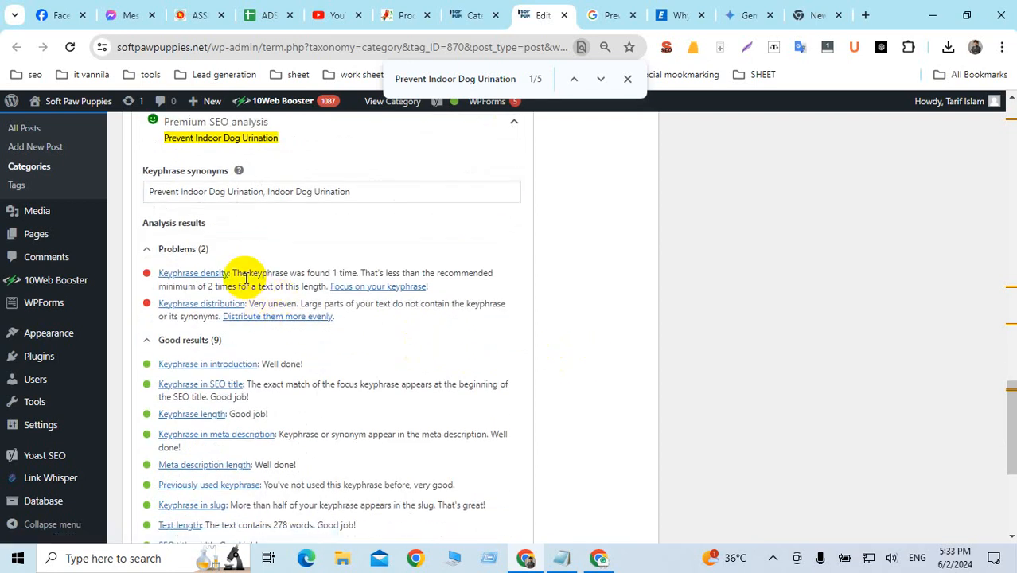
key(ctrl+plus)
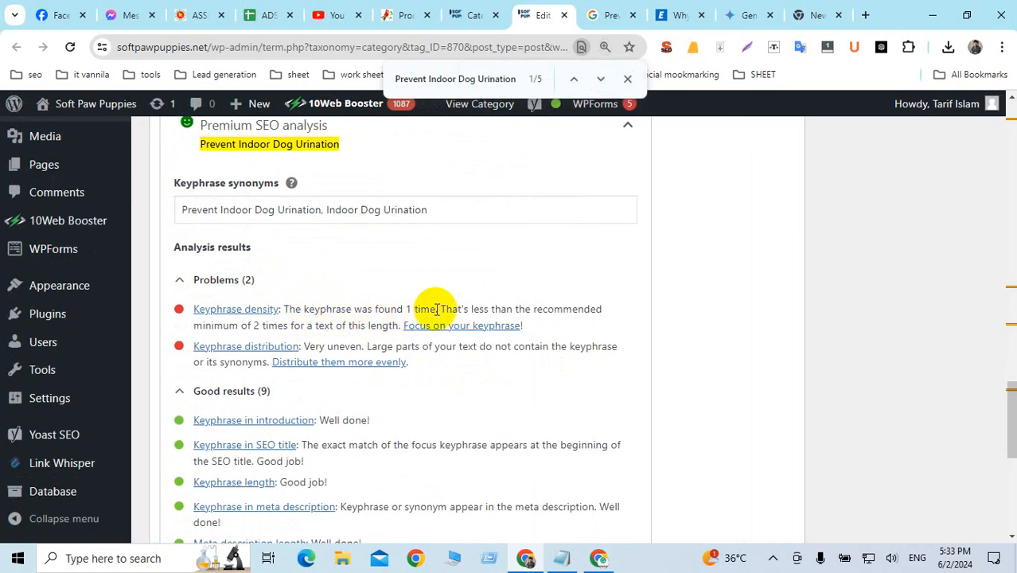
drag(433, 309, 313, 311)
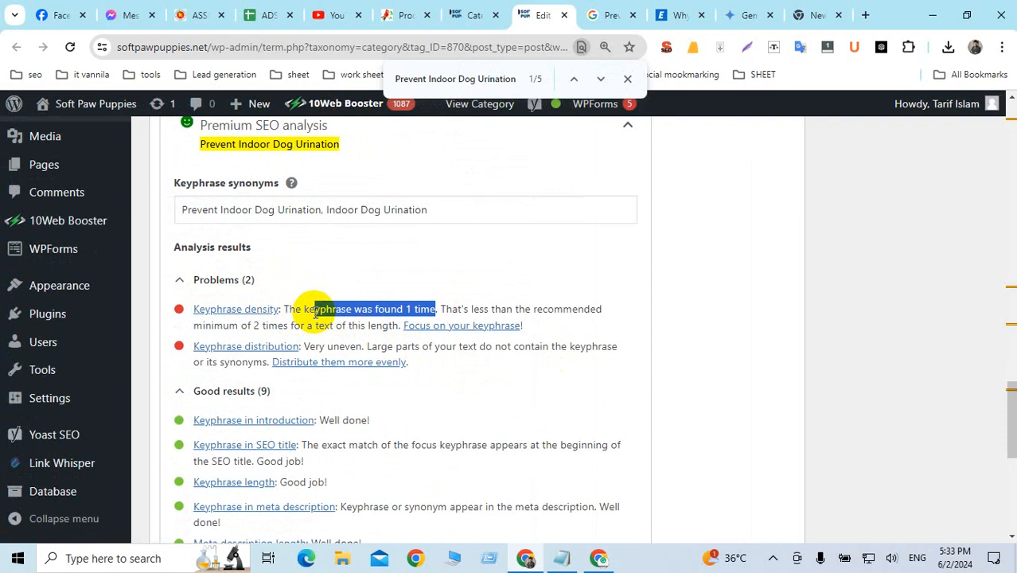
click(314, 311)
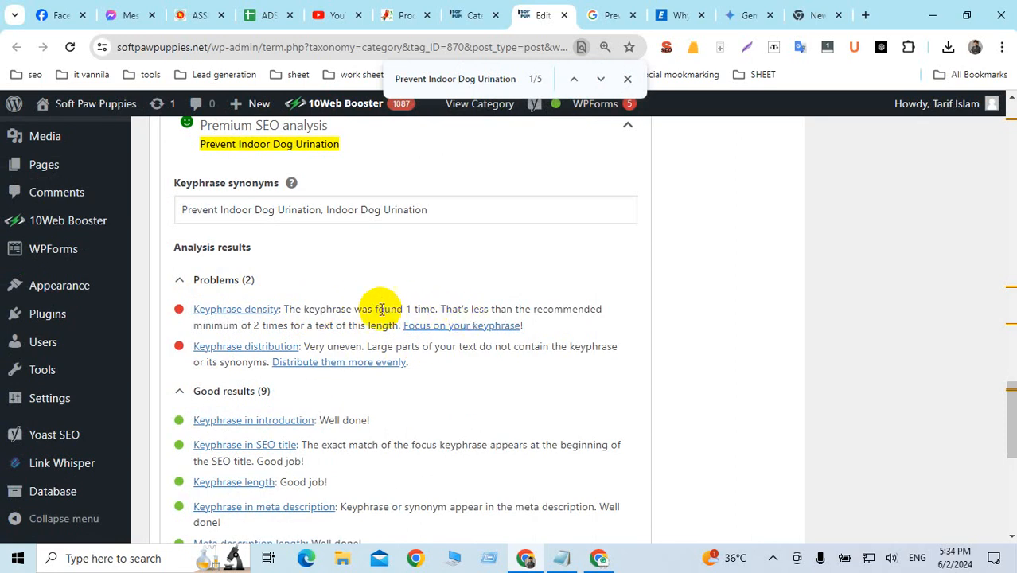
double_click(253, 326)
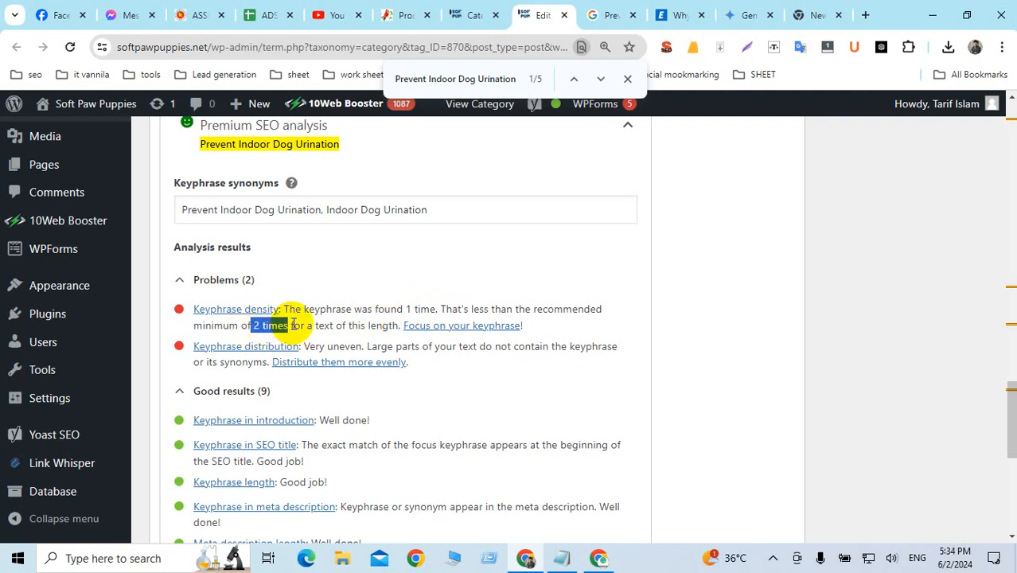
mouse_move(293, 324)
mouse_down()
mouse_move(246, 322)
mouse_move(310, 325)
mouse_up()
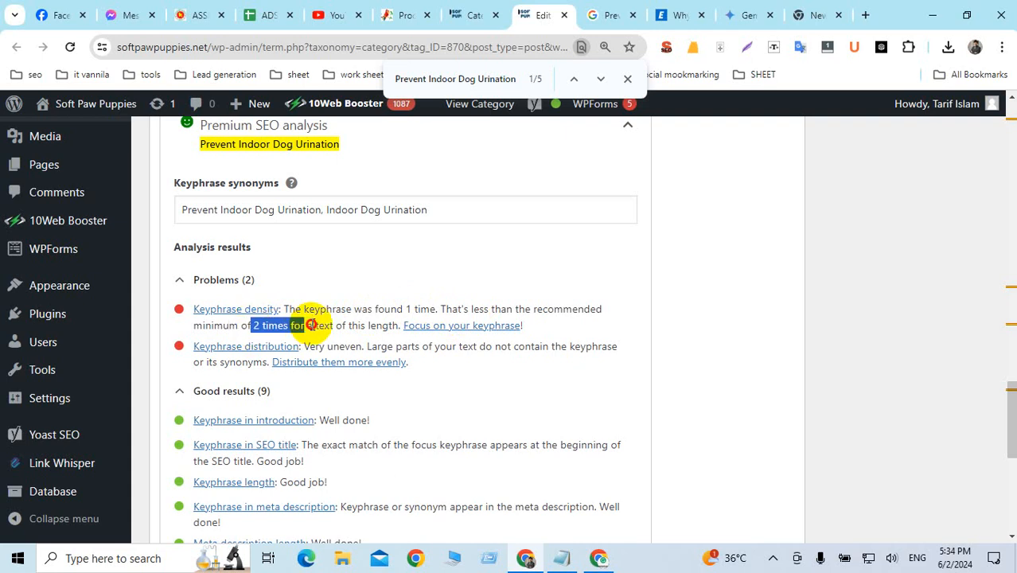
scroll(423, 325, down, 1)
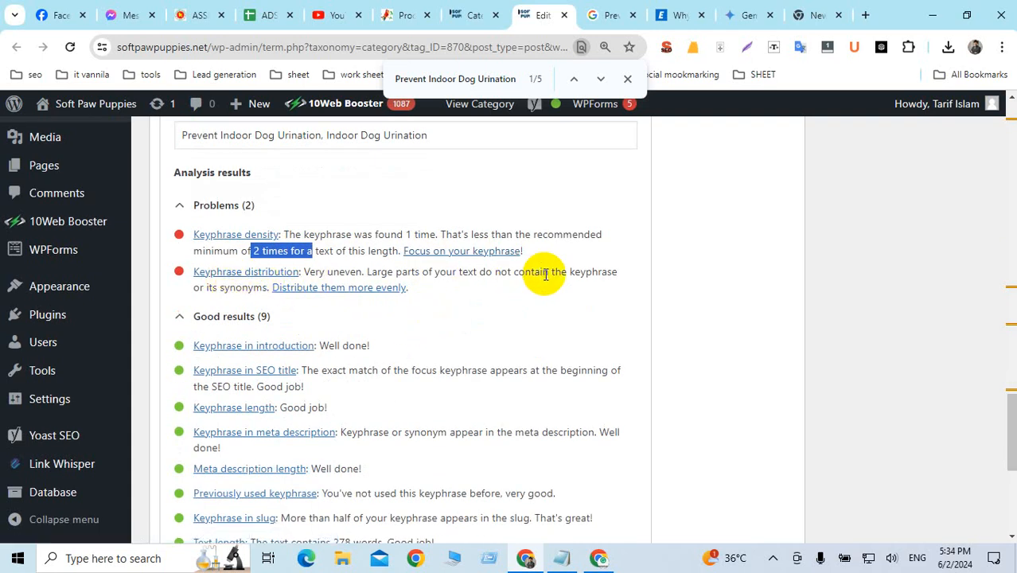
scroll(545, 274, down, 1)
scroll(546, 274, down, 4)
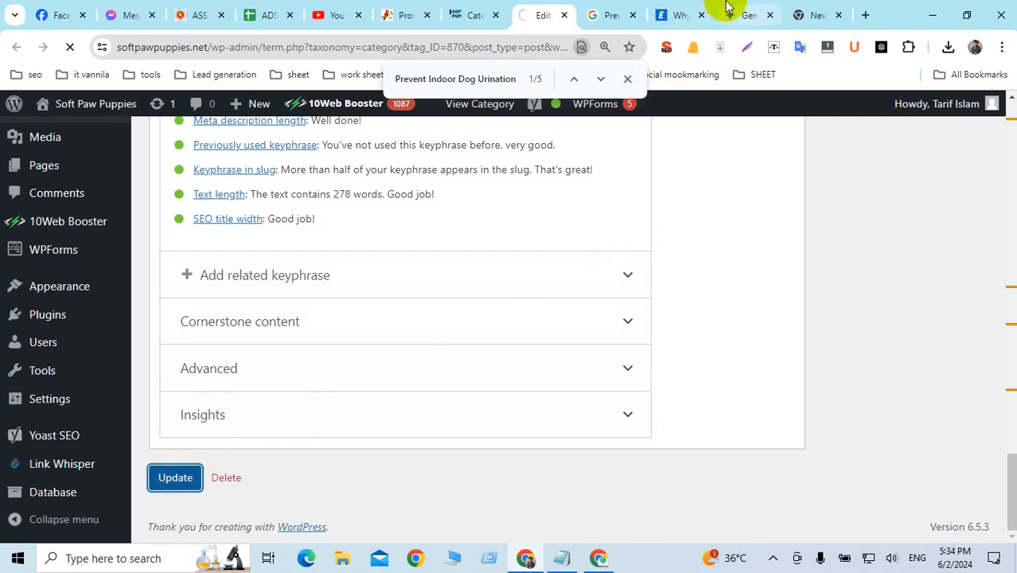
Examine the meta description of the Elanco dog-peeing article in the SEO extension's summary
click(674, 15)
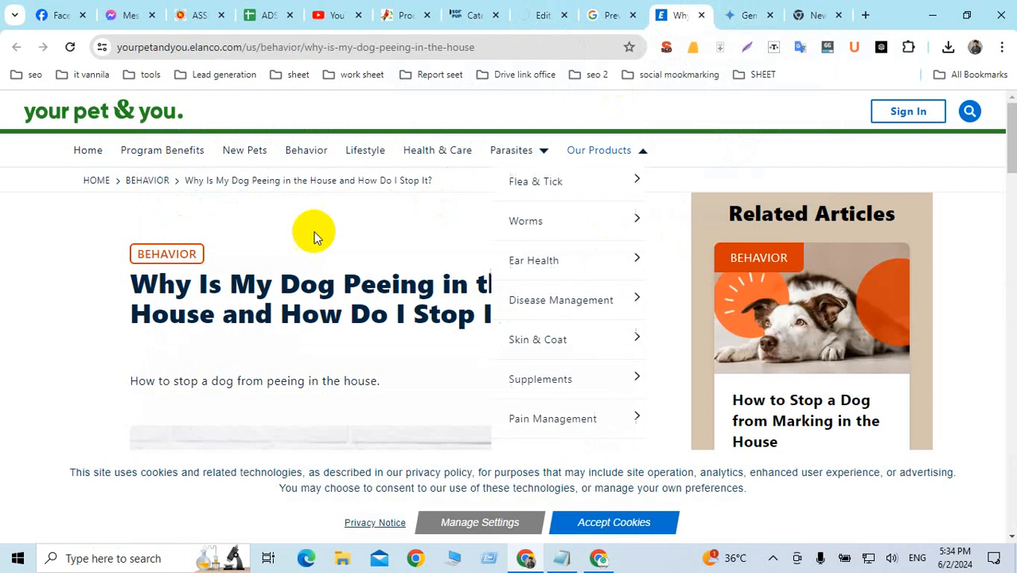
click(666, 47)
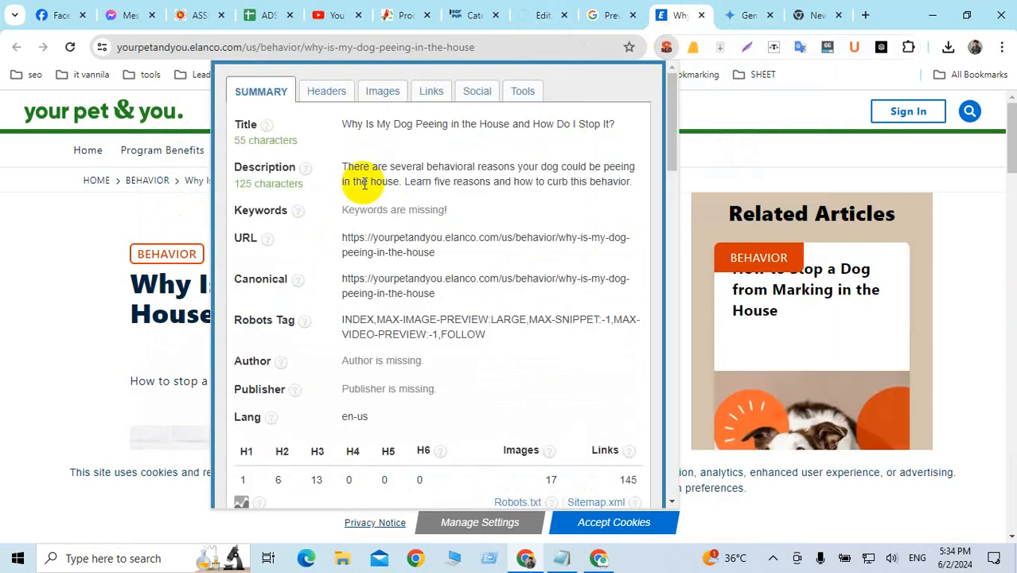
drag(342, 168, 628, 185)
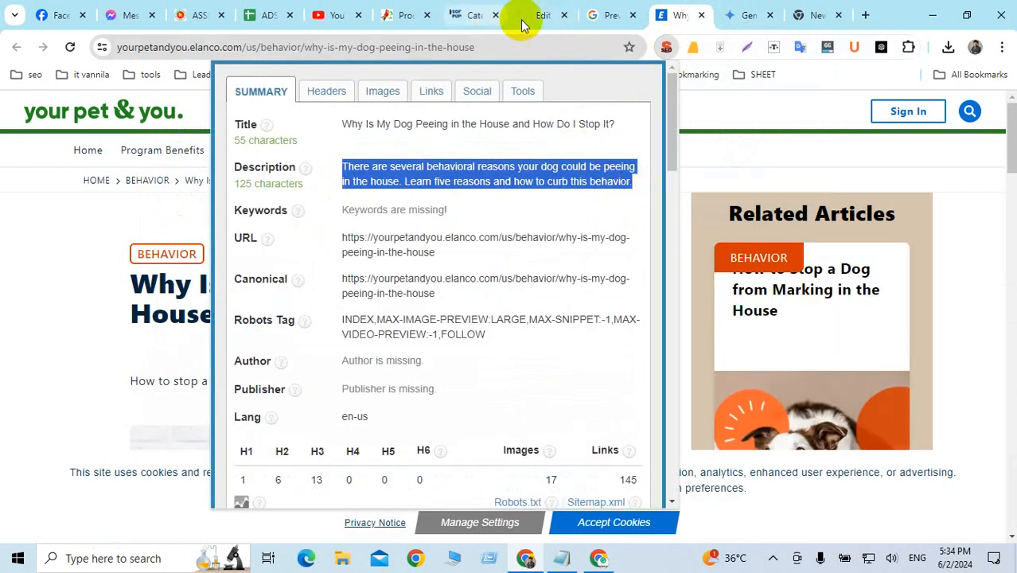
Return to the category edit page and try to reload it, resubmitting the form
click(548, 16)
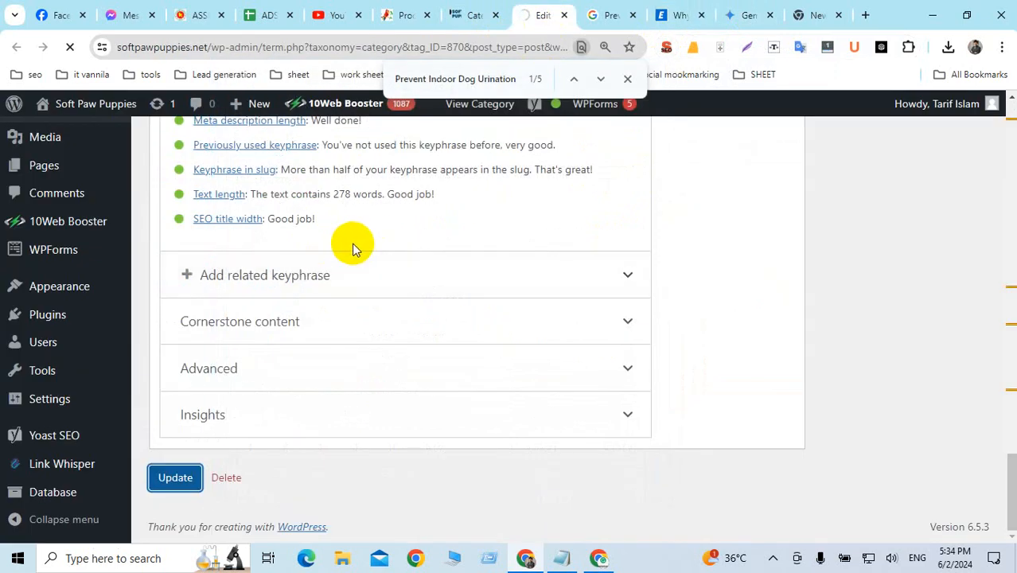
scroll(354, 245, up, 15)
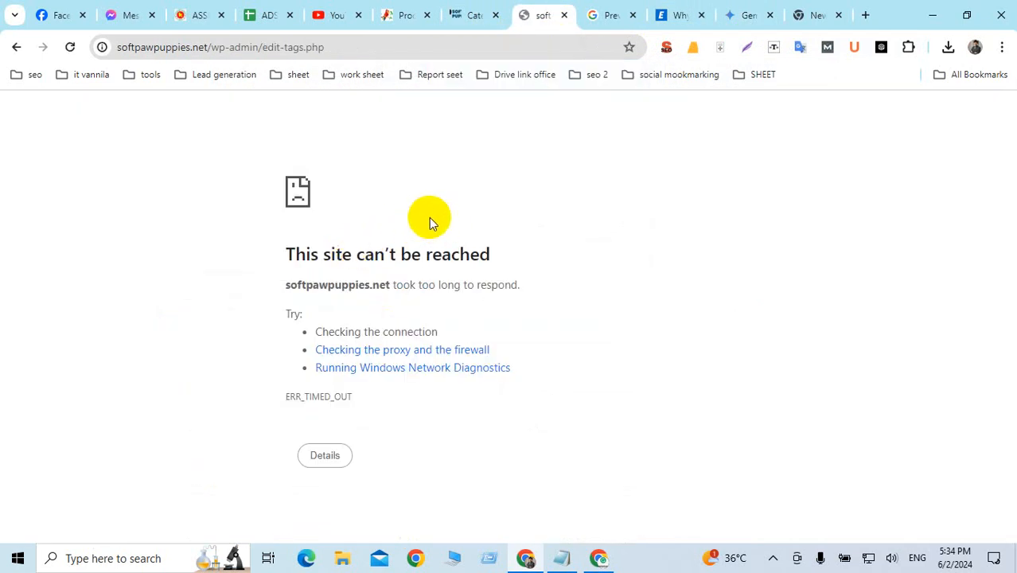
click(71, 47)
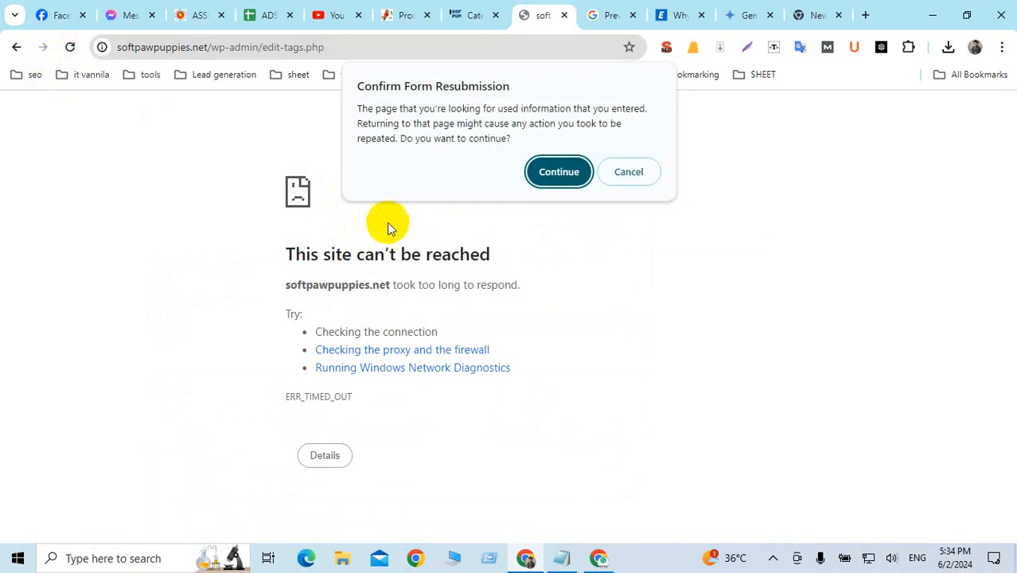
click(559, 172)
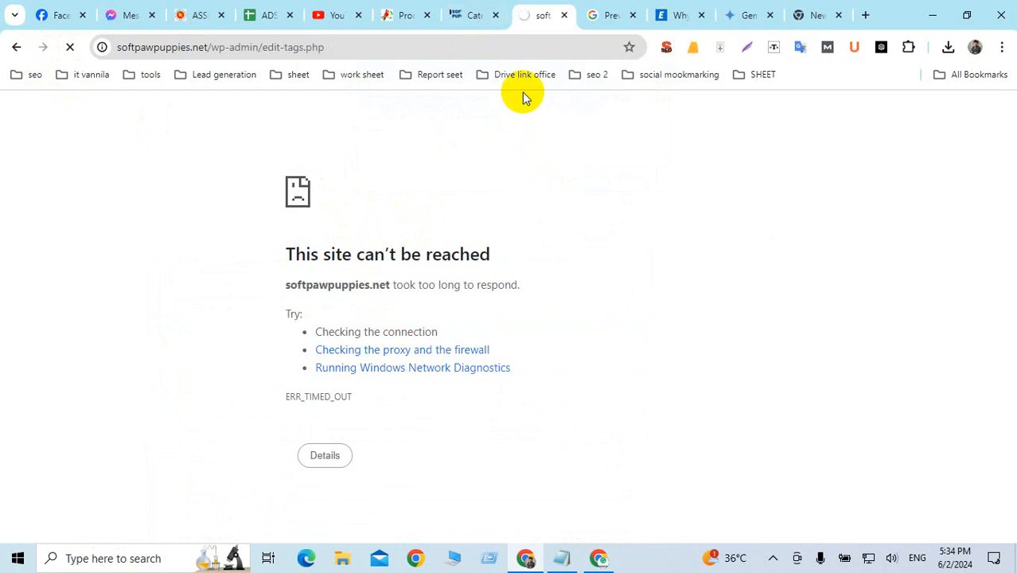
Look through the WordPress categories list and recheck the page of the submitted category update
click(460, 13)
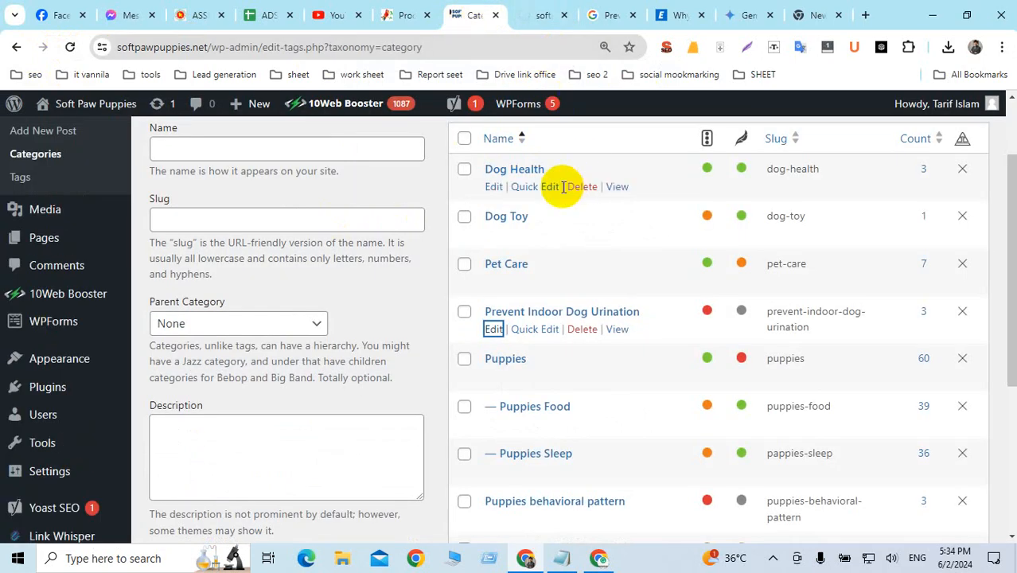
scroll(683, 266, down, 3)
scroll(688, 261, up, 2)
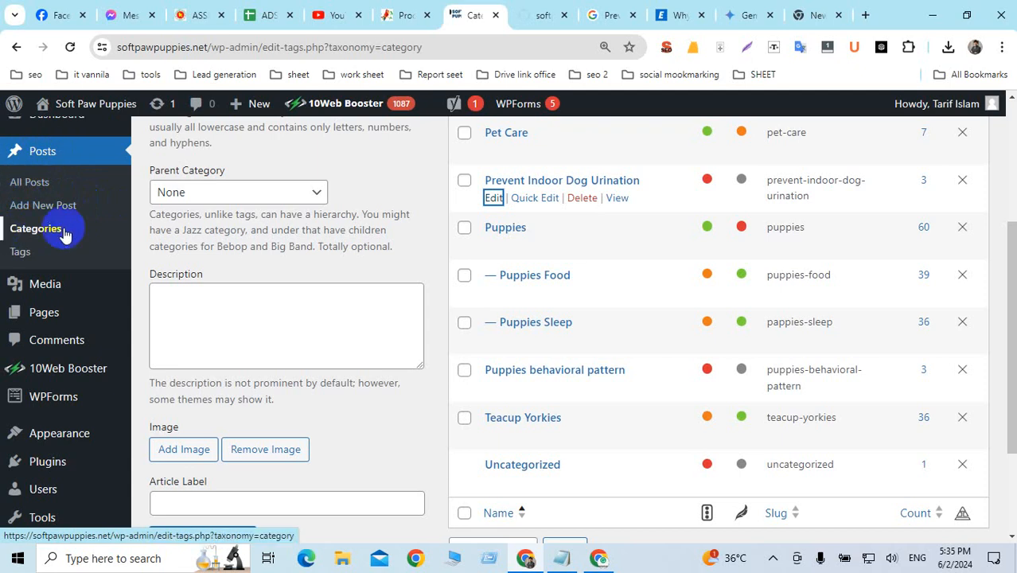
scroll(186, 210, down, 2)
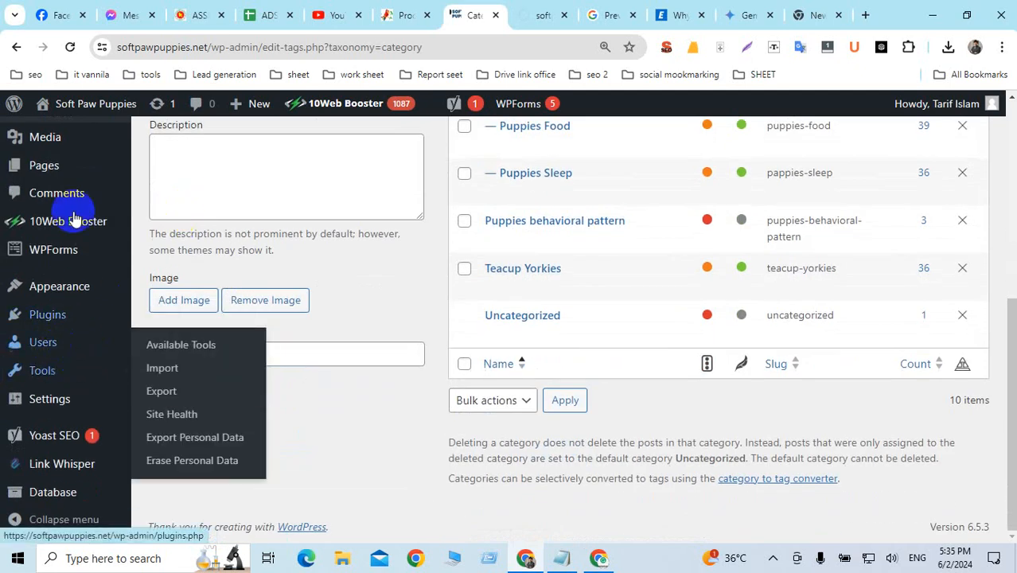
mouse_move(84, 238)
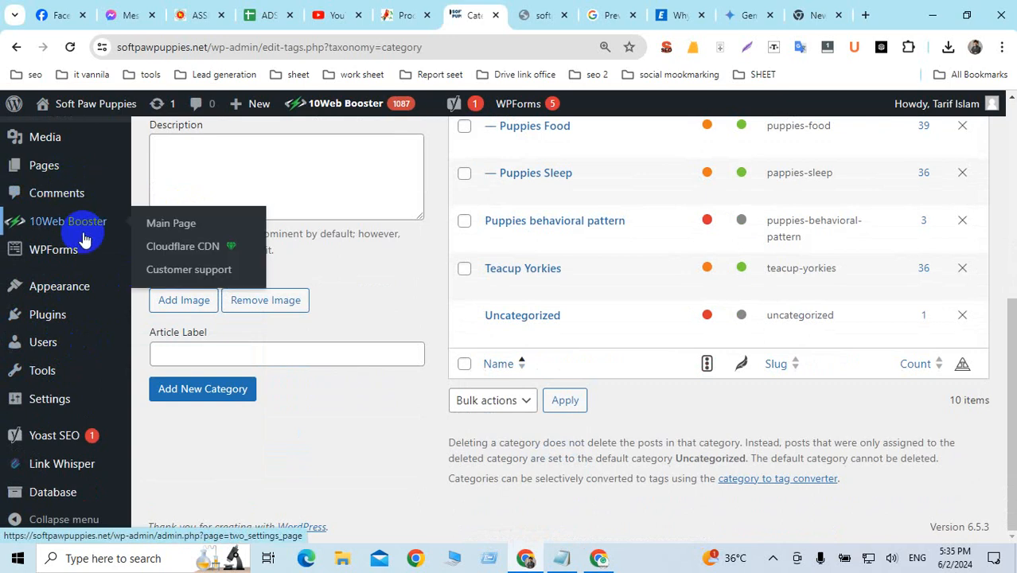
scroll(79, 170, up, 4)
scroll(57, 203, down, 1)
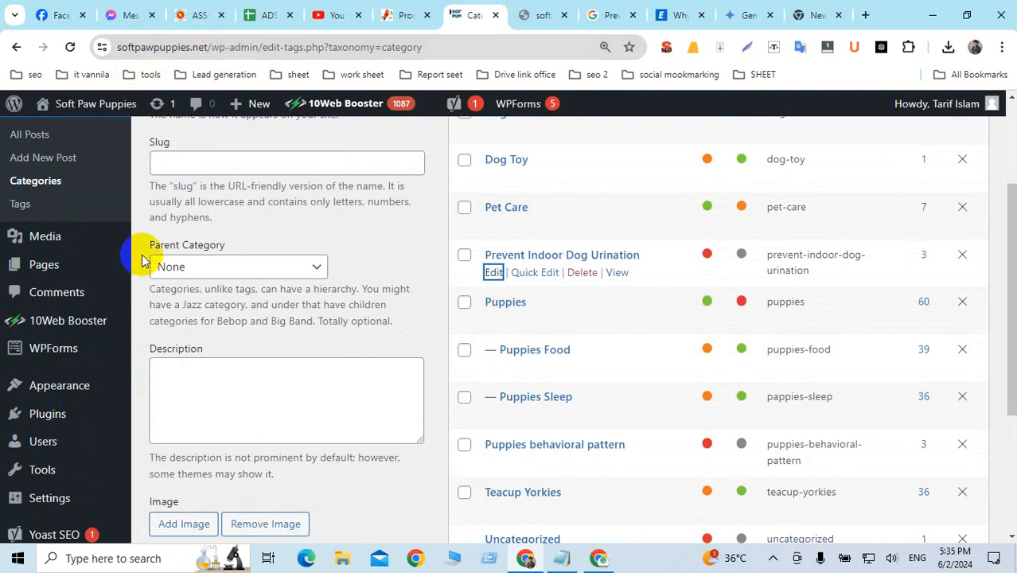
scroll(95, 295, down, 3)
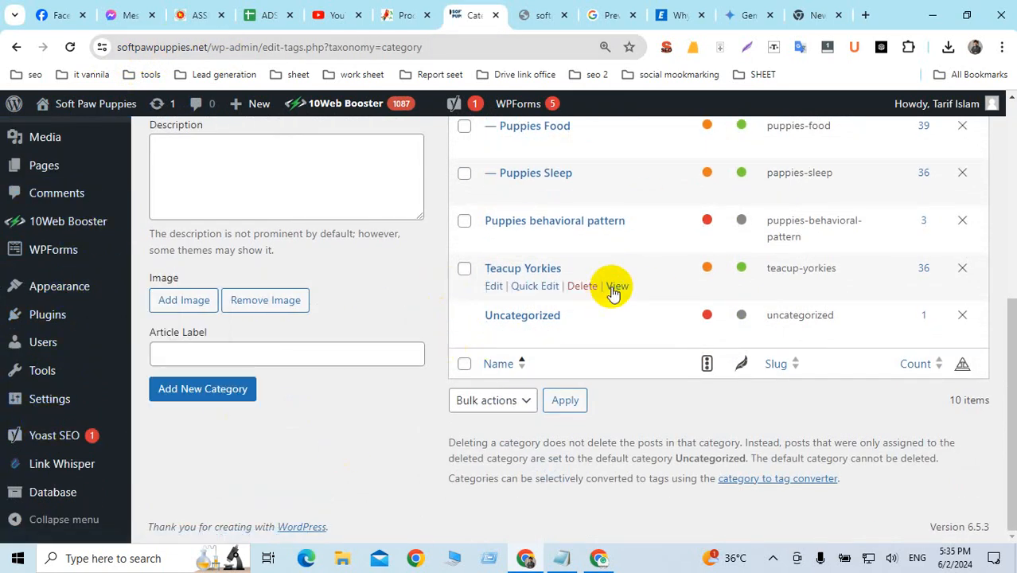
click(541, 15)
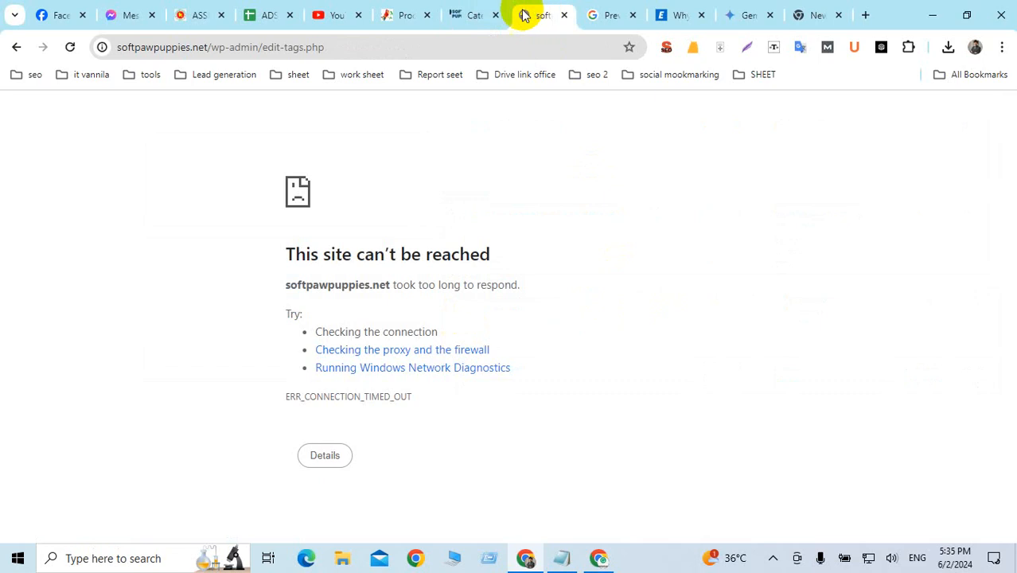
click(452, 18)
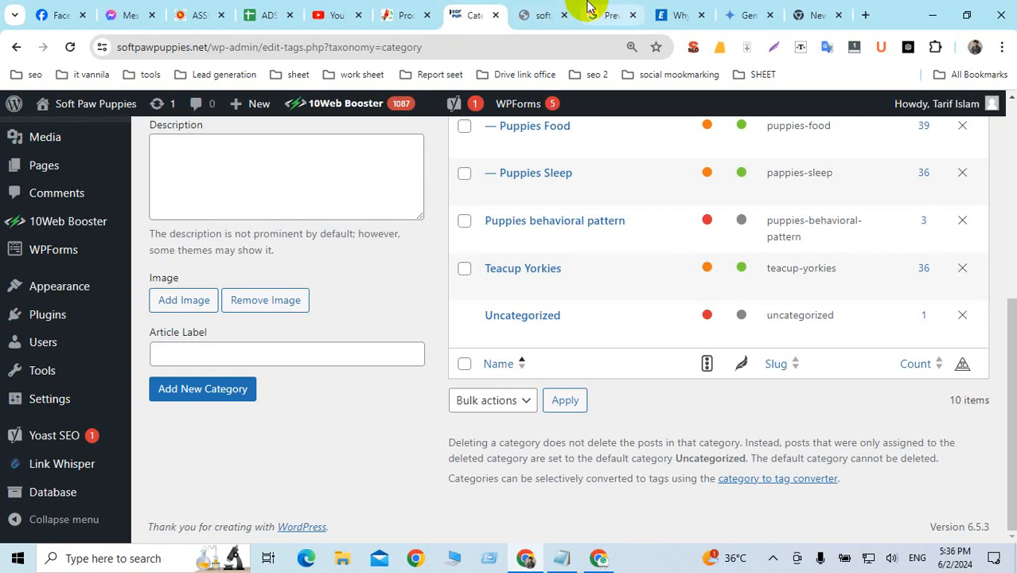
Minimize both Chrome windows and the Notepad document to show the desktop
click(932, 13)
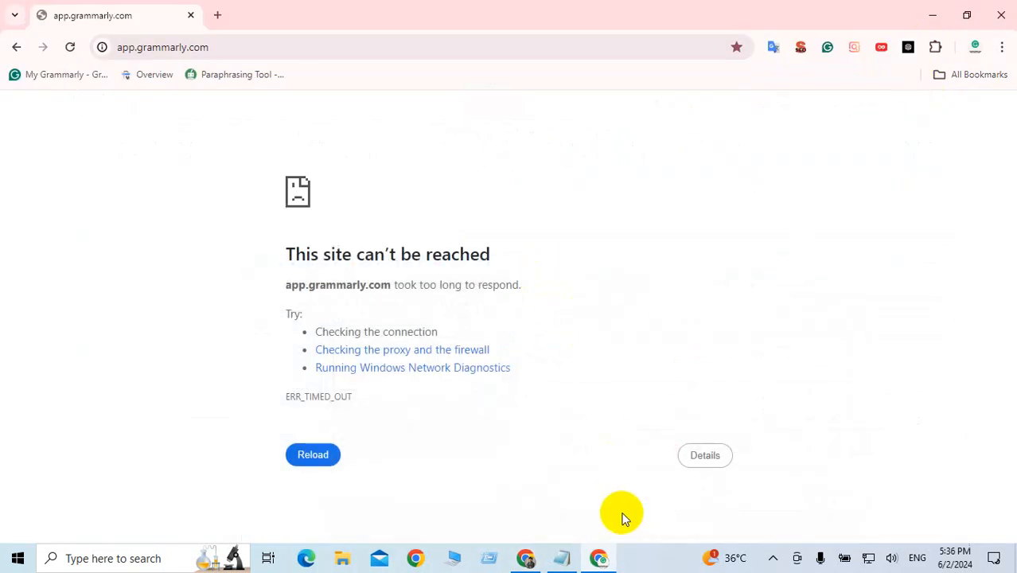
click(932, 21)
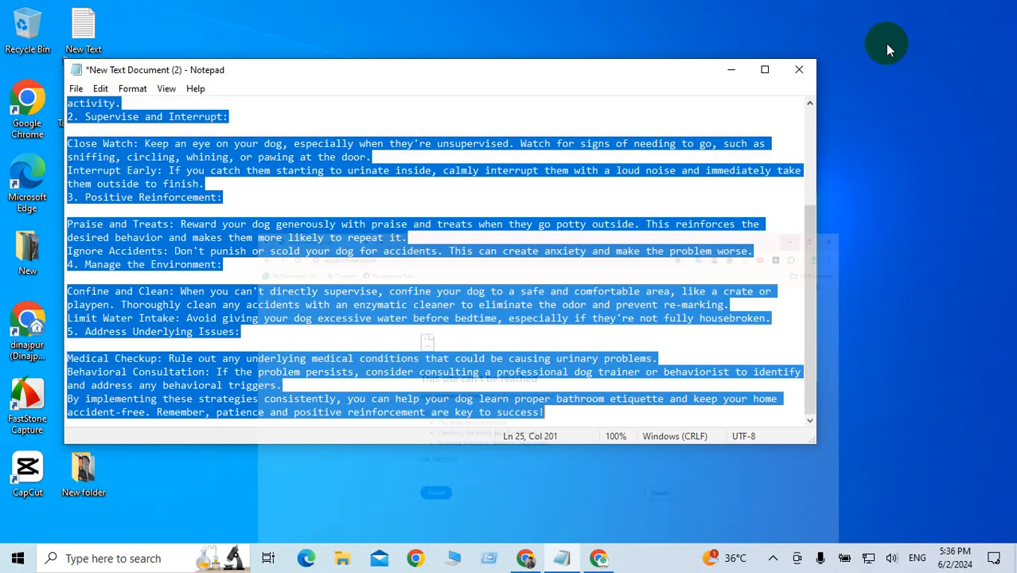
click(730, 71)
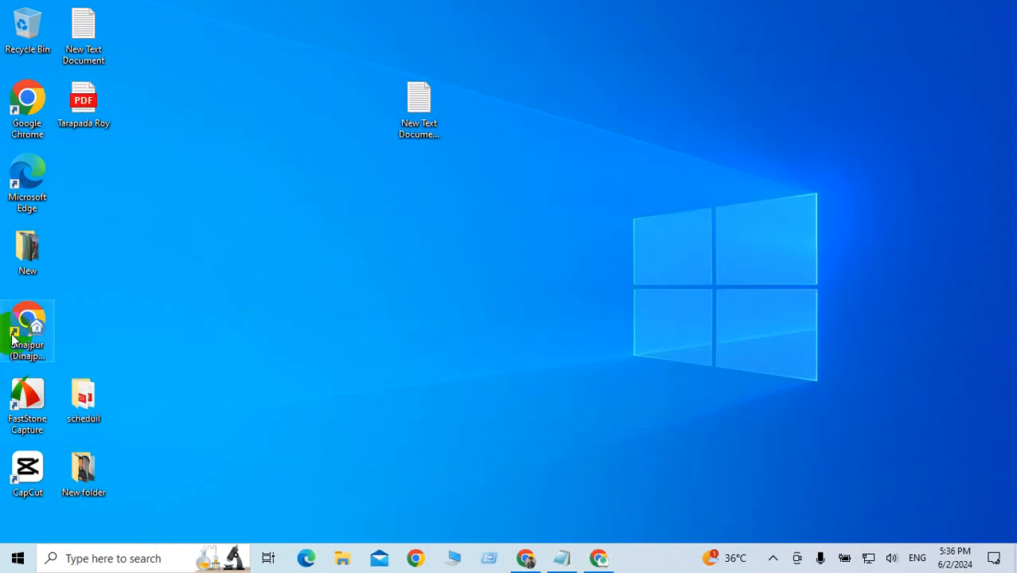